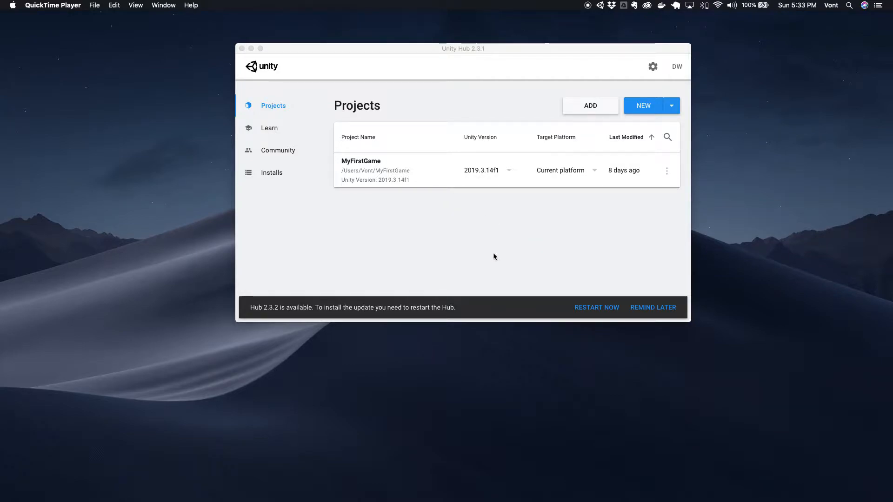
left_click(276, 171)
left_click(277, 171)
left_click(284, 150)
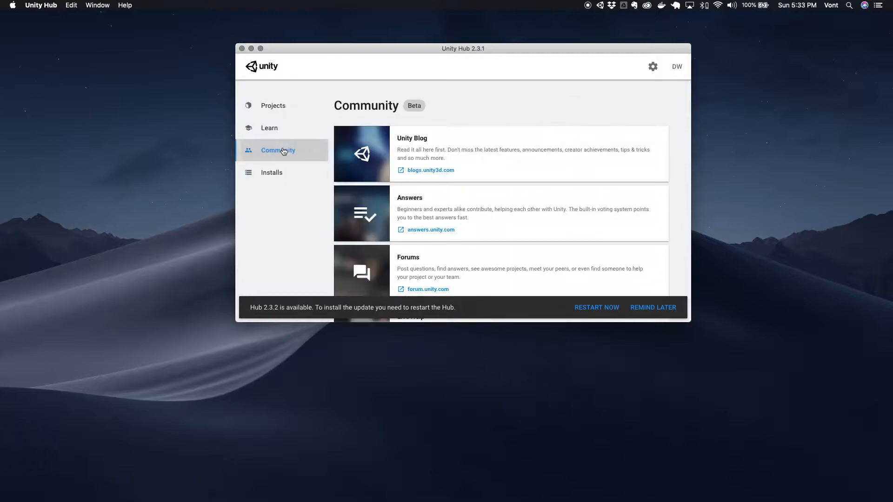
Download the FPS Microgame project from the Learn section and postpone the Hub update
left_click(272, 128)
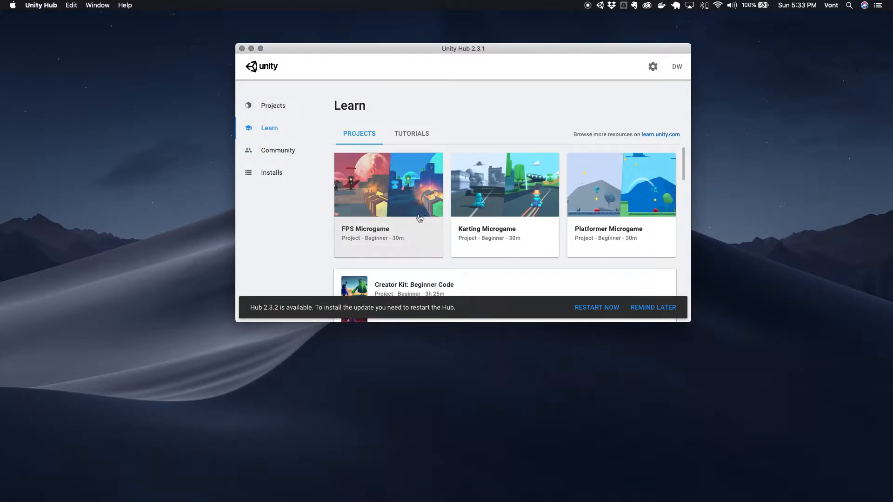
left_click(379, 230)
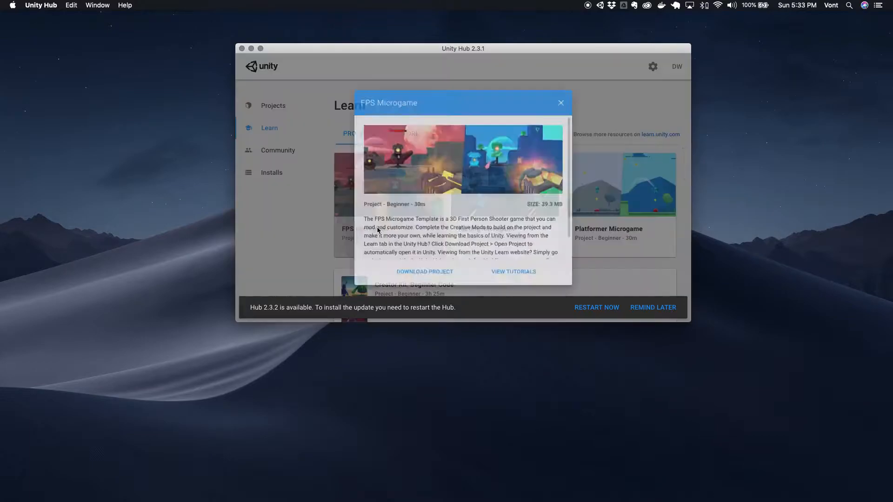
scroll(507, 180, "down", 1)
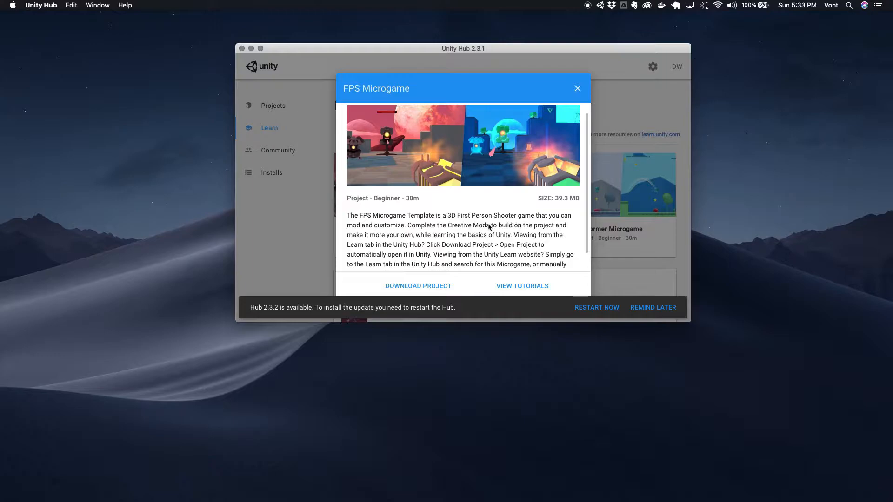
scroll(472, 222, "down", 1)
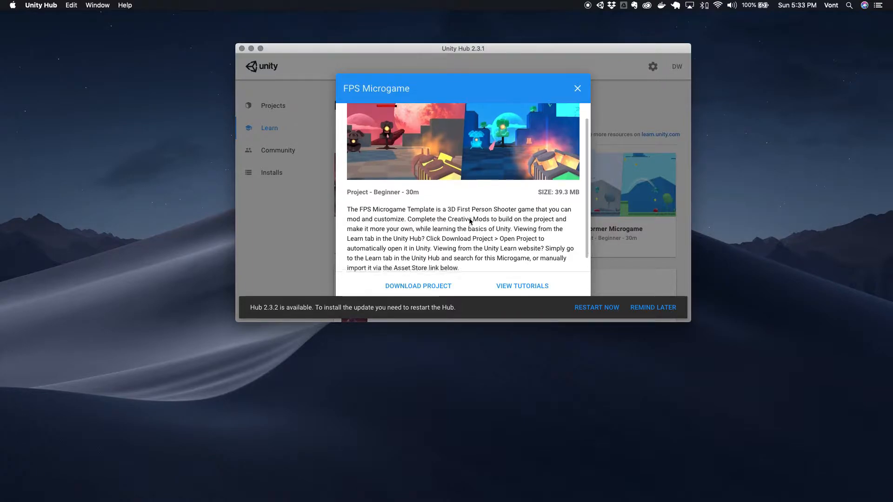
scroll(470, 221, "down", 2)
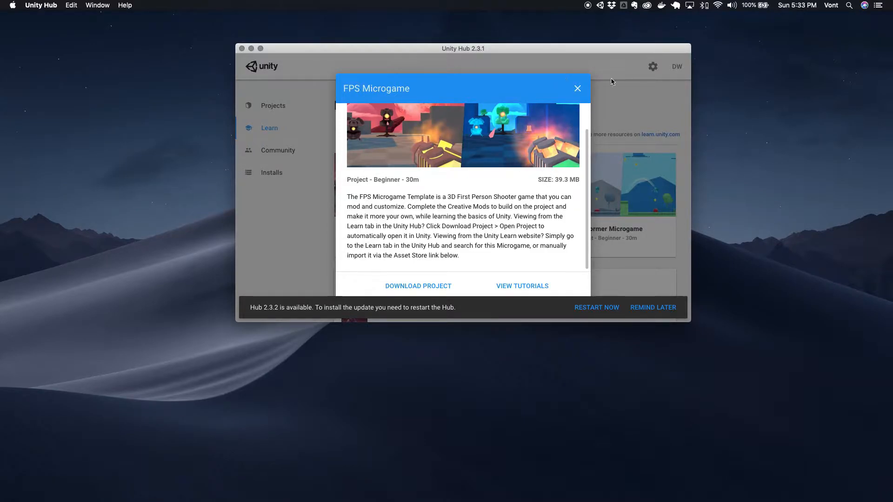
left_click(447, 289)
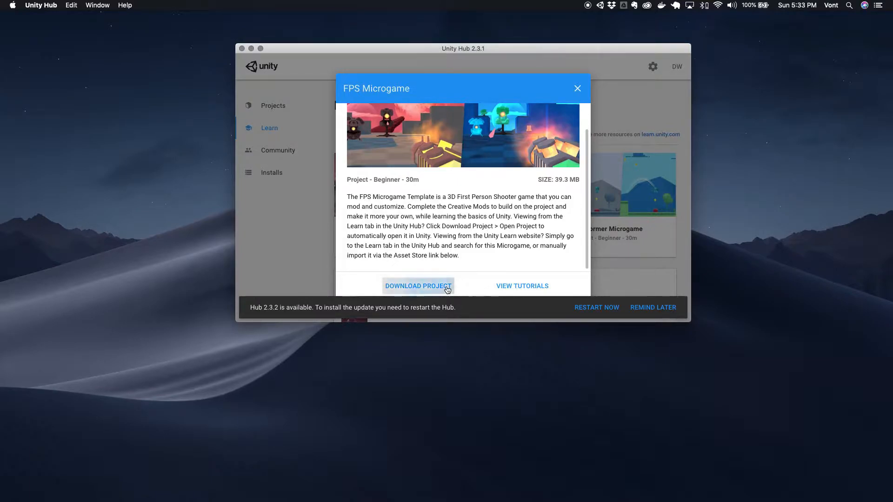
left_click(665, 308)
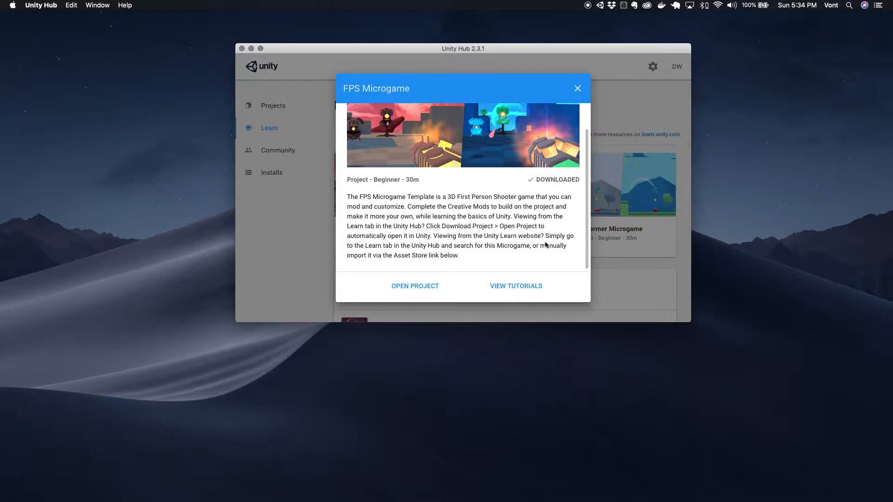
Open the downloaded FPS Microgame project, skipping all transcoding during the asset import, and dismiss the Get Started welcome window
left_click(413, 286)
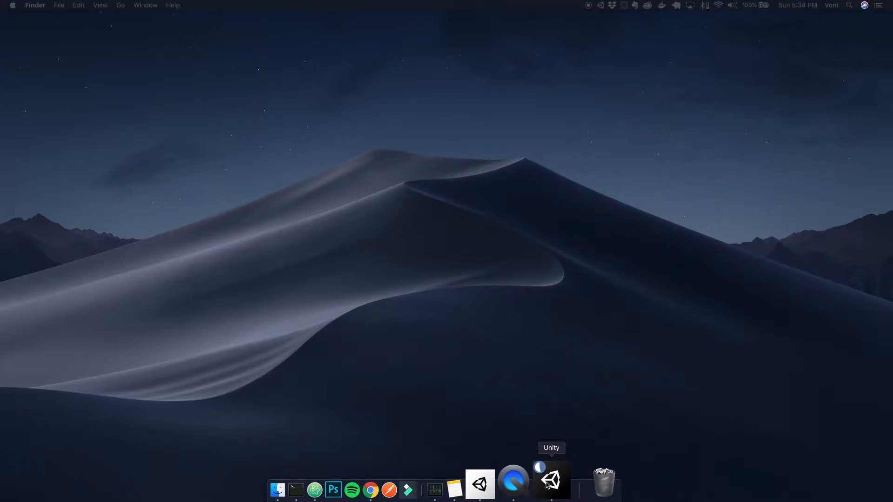
left_click_drag(733, 139, 574, 159)
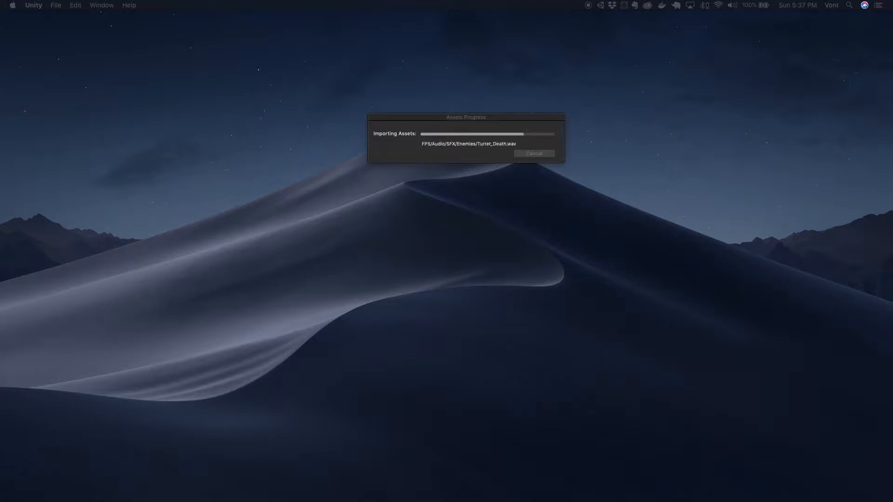
left_click_drag(475, 116, 283, 69)
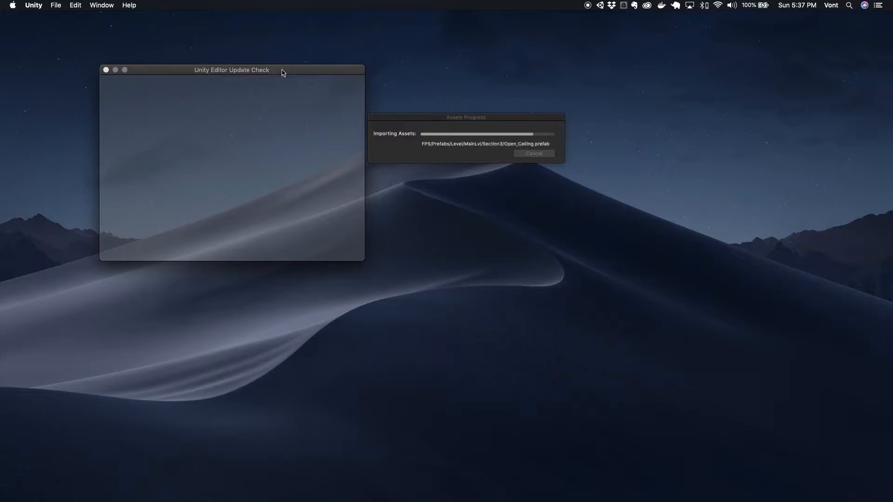
left_click(381, 116)
left_click(351, 69)
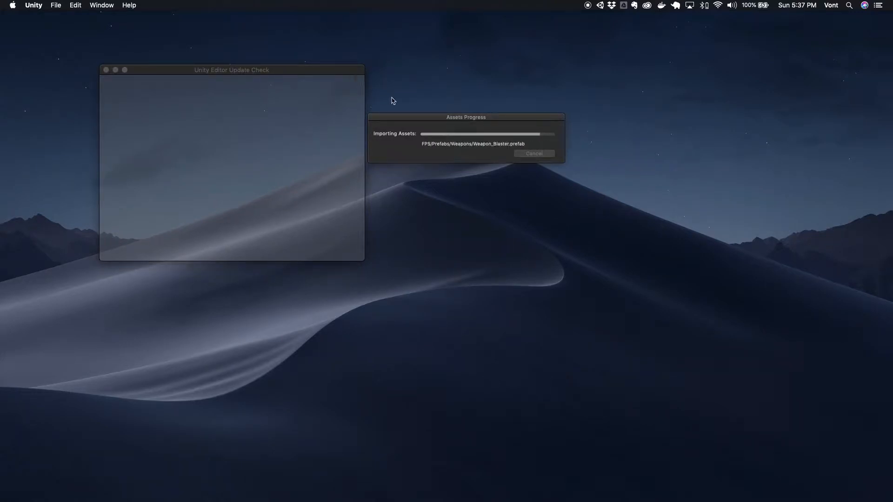
left_click_drag(401, 119, 461, 99)
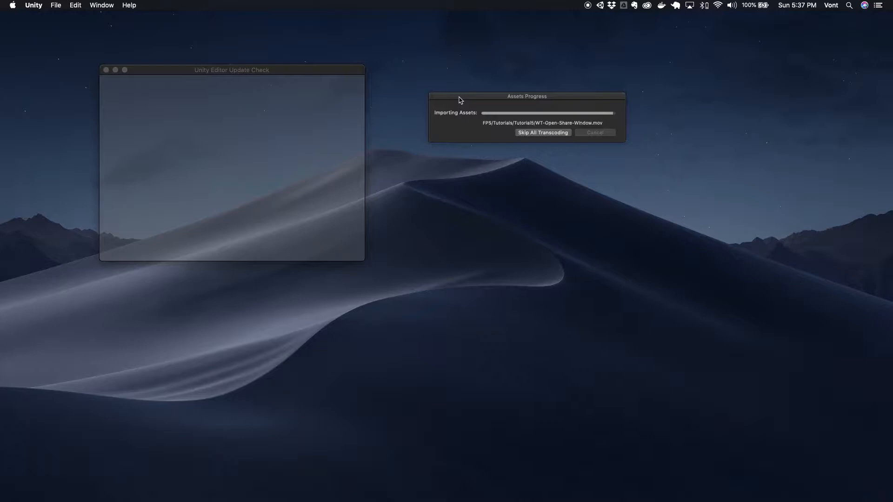
left_click(524, 134)
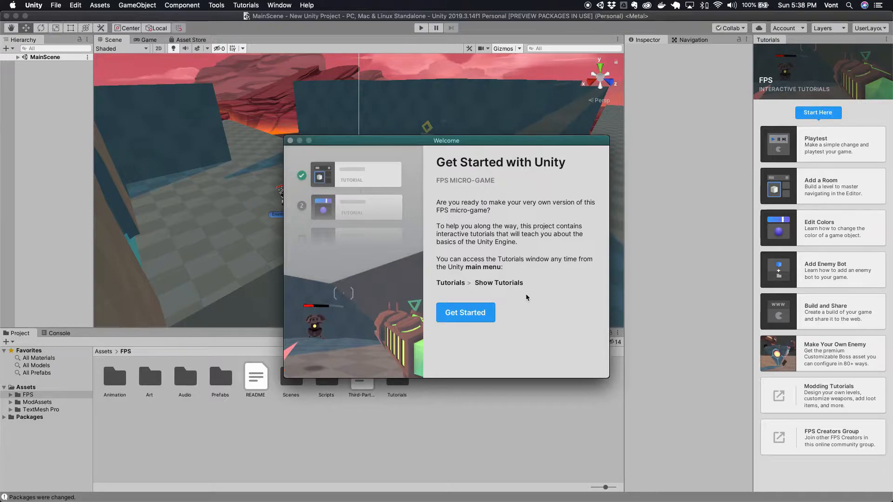
left_click(464, 313)
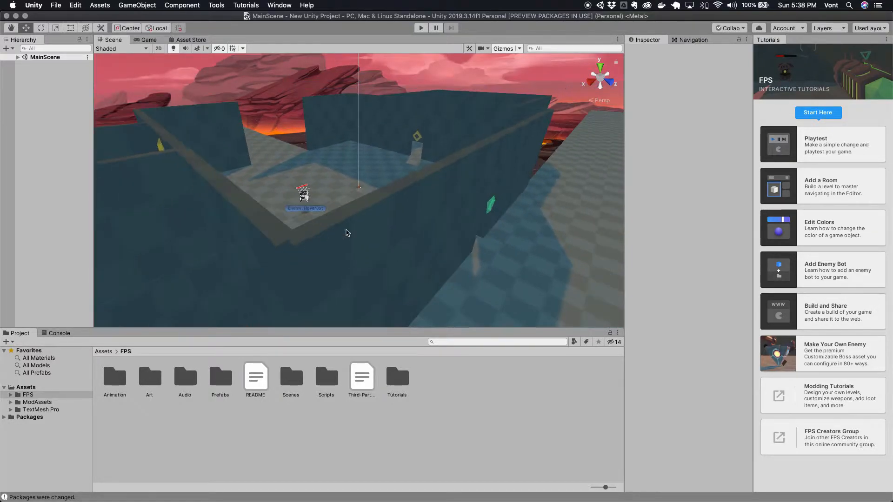
Examine the FPS level in MainScene from several angles, including its rooms, bridges and listed objects
left_click_drag(465, 178, 372, 234, "alt")
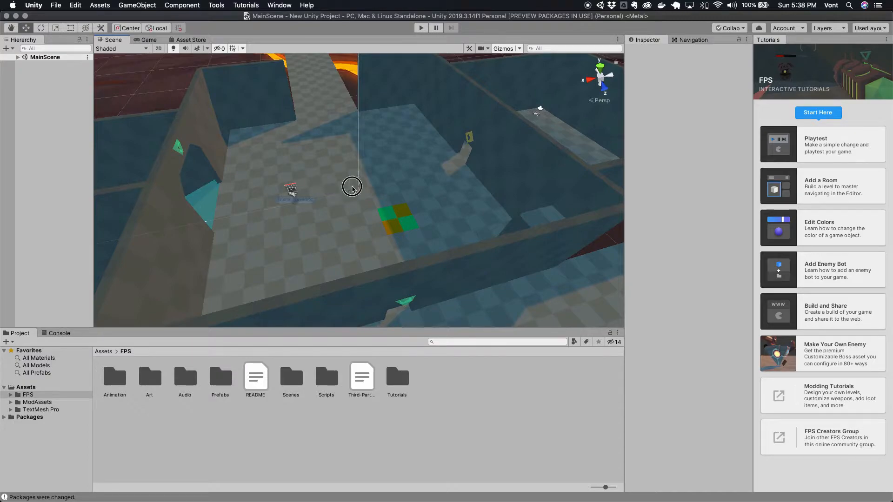
left_click_drag(369, 208, 242, 212, "alt")
left_click(241, 212)
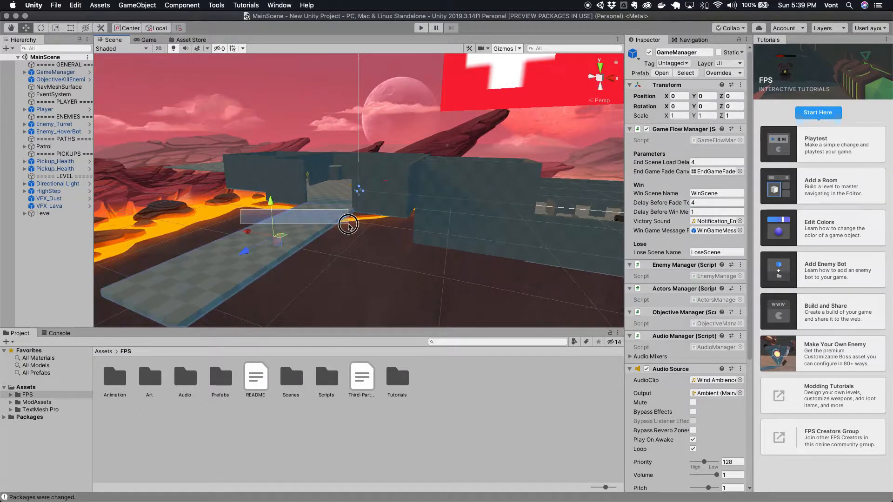
left_click_drag(349, 223, 438, 234, "alt")
left_click_drag(412, 189, 333, 286, "alt")
left_click_drag(396, 183, 417, 145, "alt")
left_click_drag(486, 161, 137, 255, "alt")
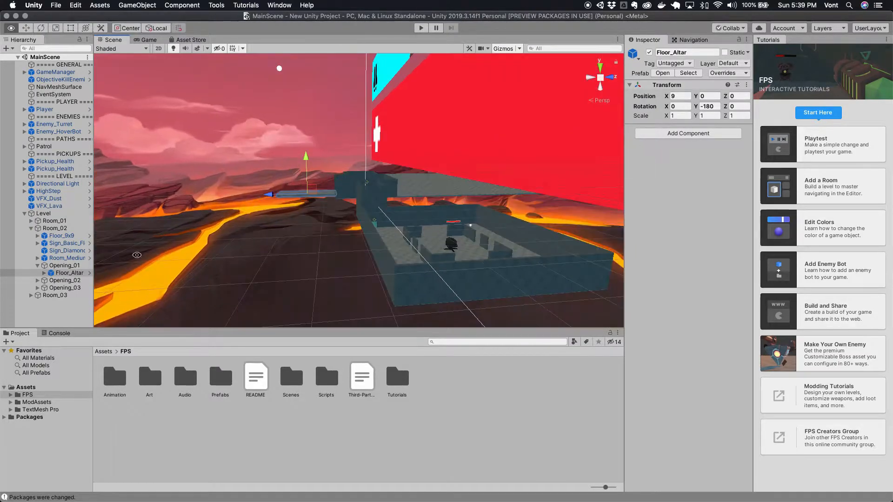
left_click(221, 279)
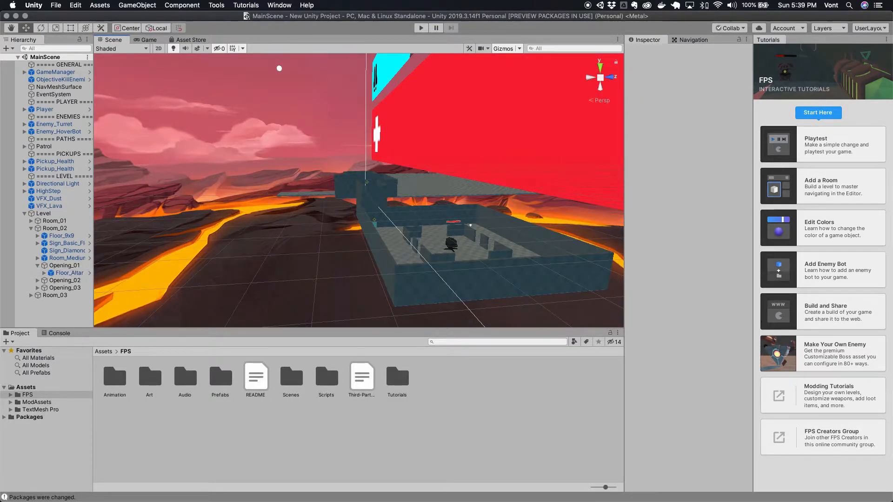
Start the Playtest interactive tutorial and test firing and aiming the weapon in Play mode
left_click(830, 143)
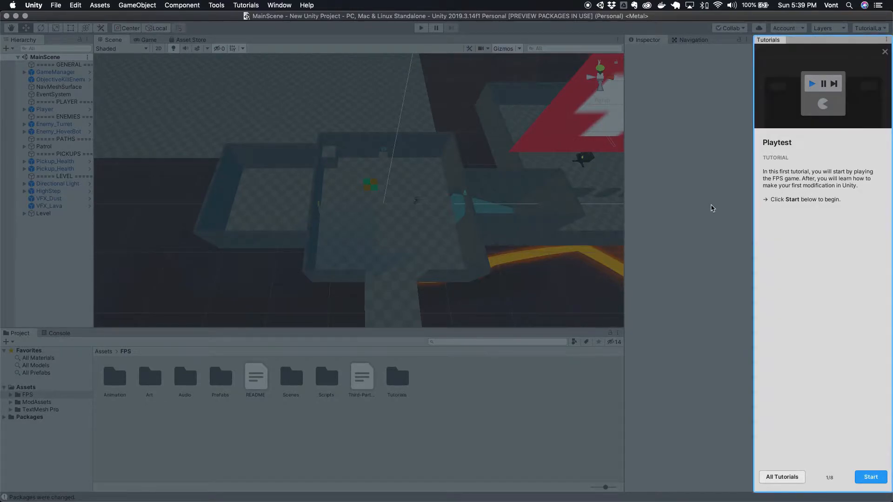
left_click(867, 472)
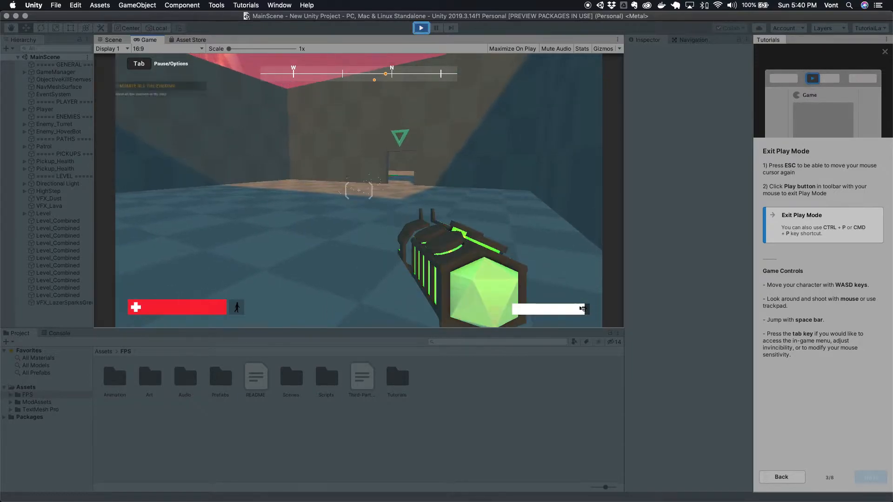
left_click(359, 191)
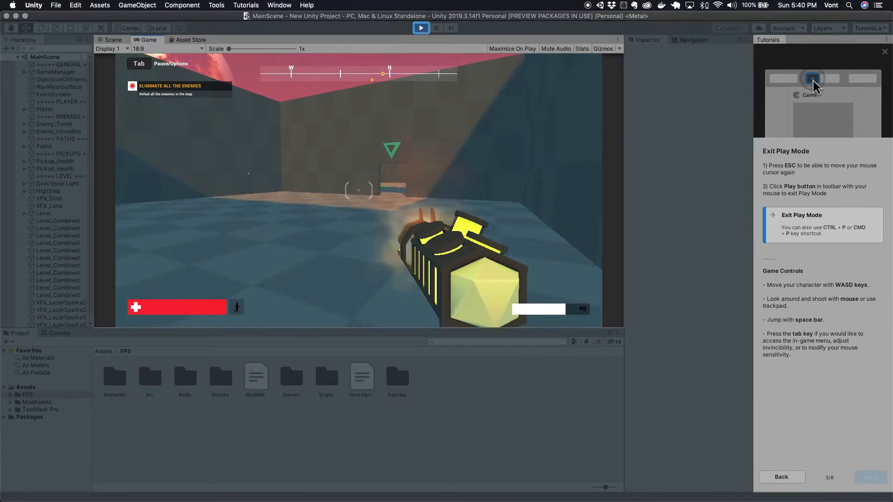
right_click(359, 190)
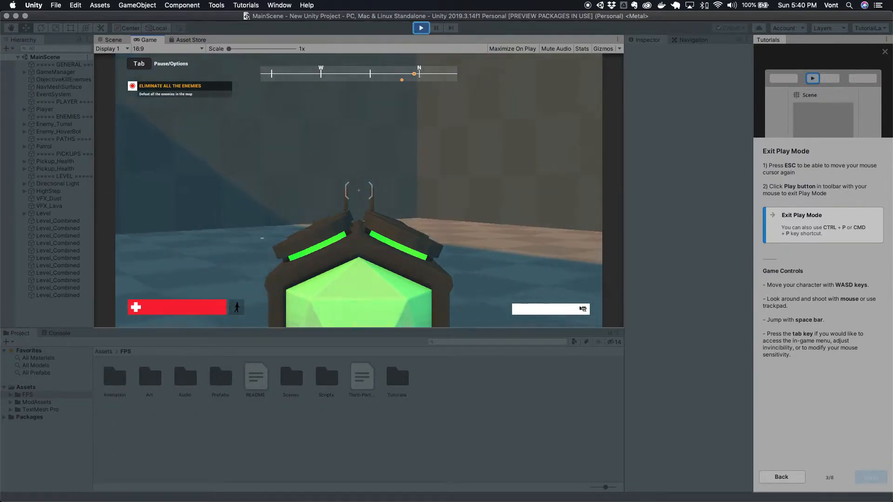
left_click(358, 191)
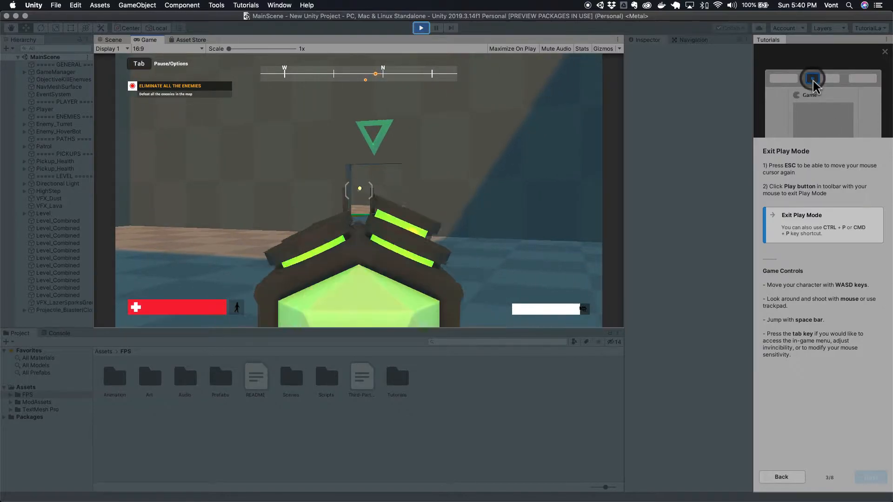
left_click(359, 190)
Move into the room and shoot the hovering enemy until it is destroyed
key("w")
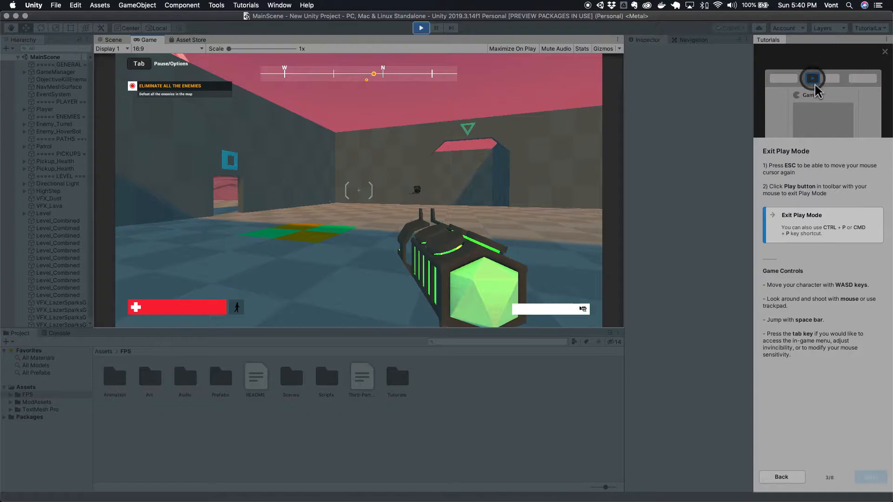
left_click(359, 190)
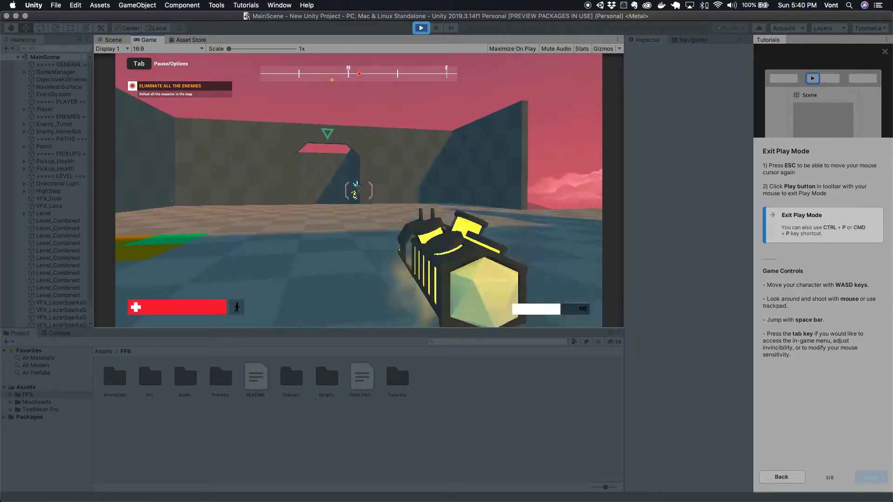
left_click(358, 191)
left_click(359, 190)
left_click(358, 190)
left_click(359, 190)
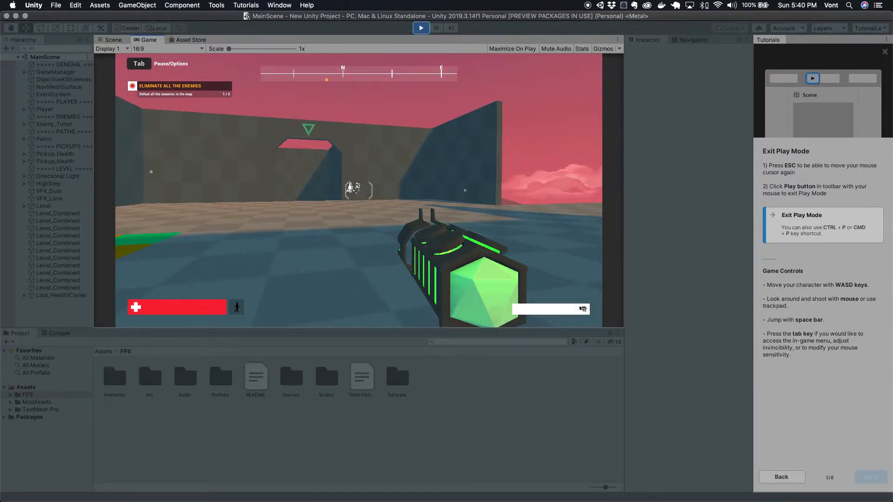
Walk to the health pickup dropped by the destroyed enemy and test the weapon's firing and aiming beside it
key("w")
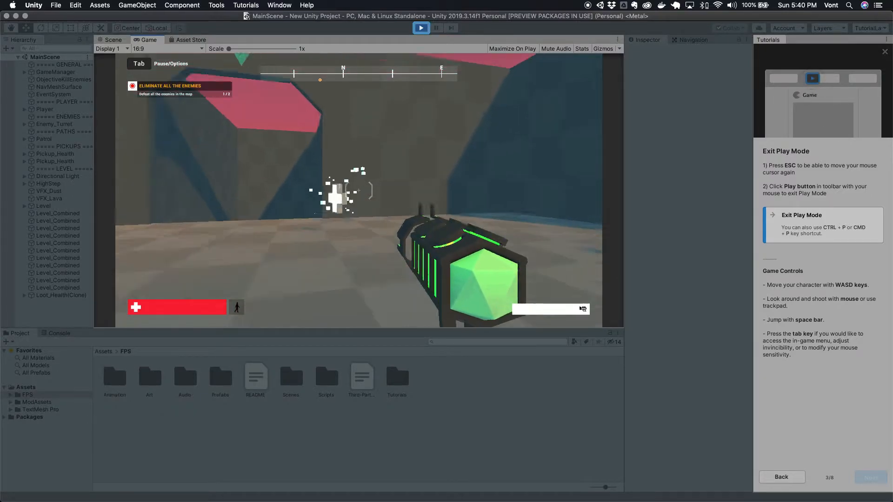
key("w")
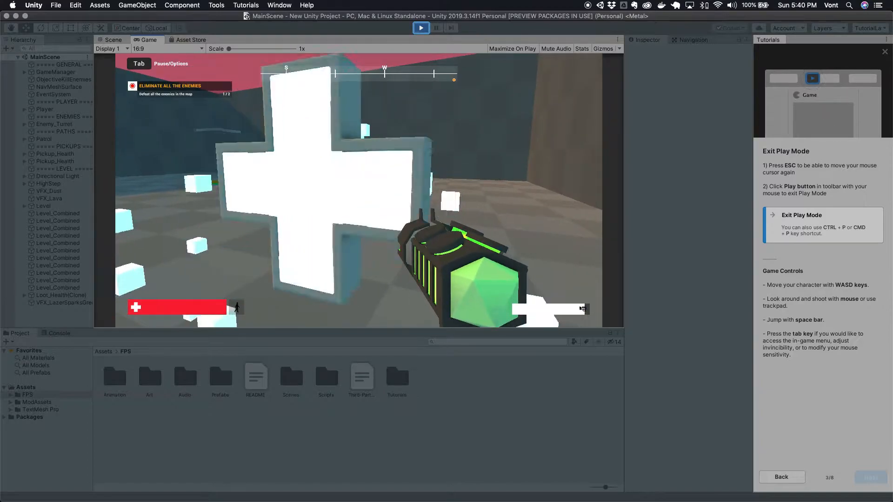
left_click(359, 190)
left_click(359, 190)
left_click(358, 191)
right_click(358, 190)
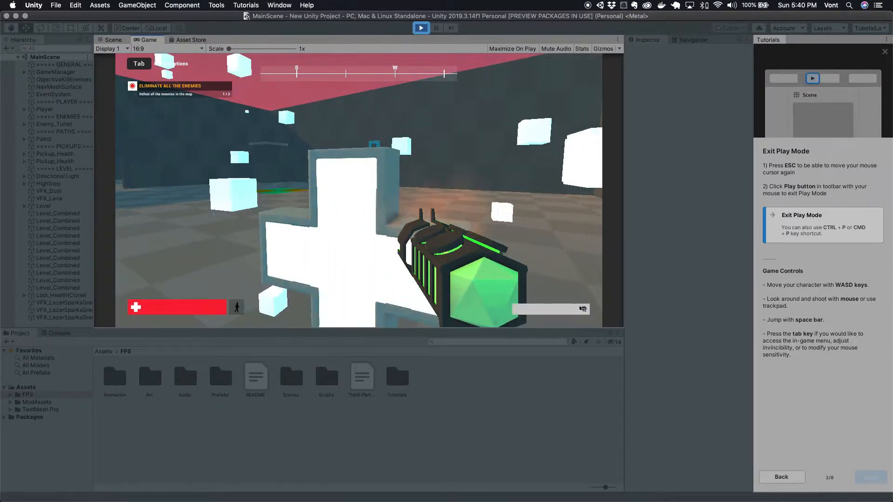
Walk around the first room, looking over its marked doorways, and return toward the green-triangle archway
key("Escape")
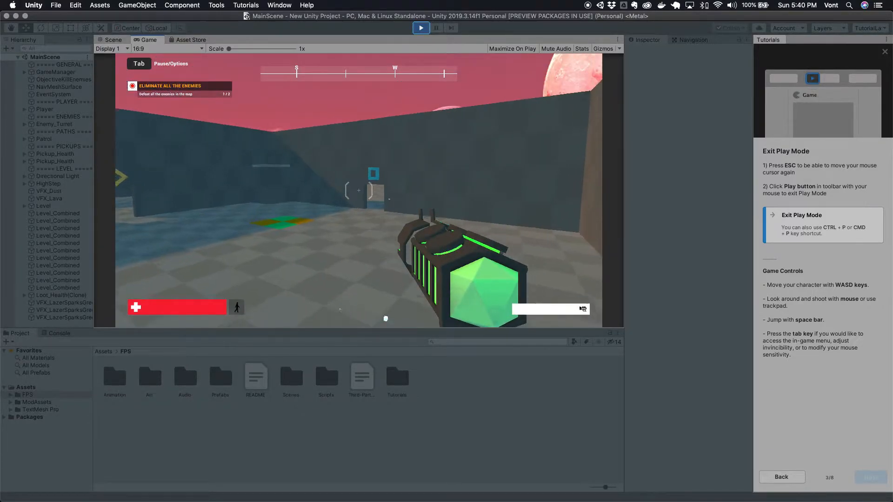
key("w")
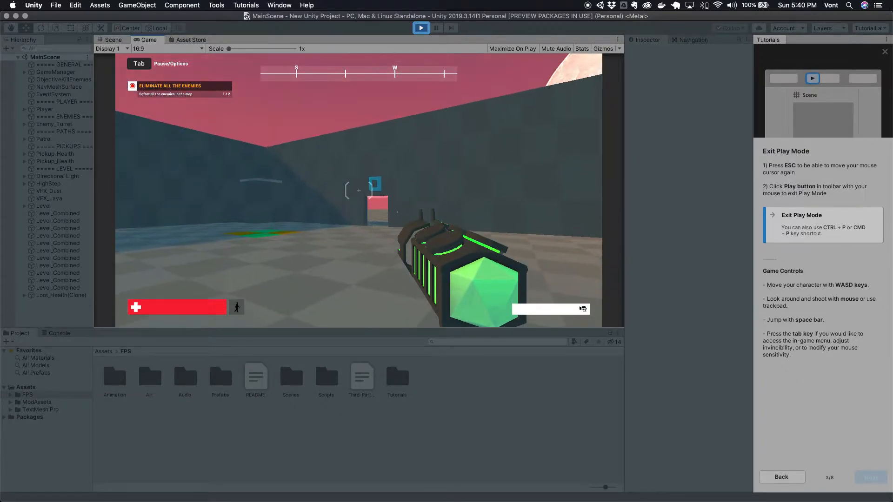
key("w")
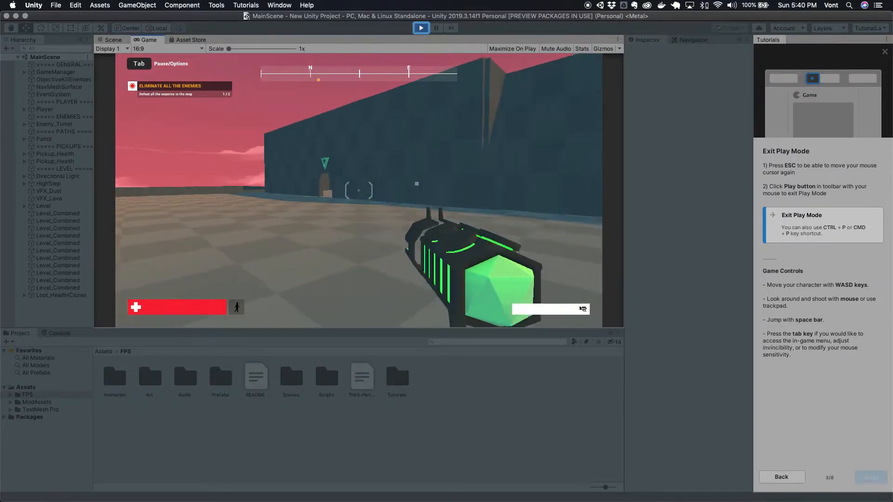
key("w")
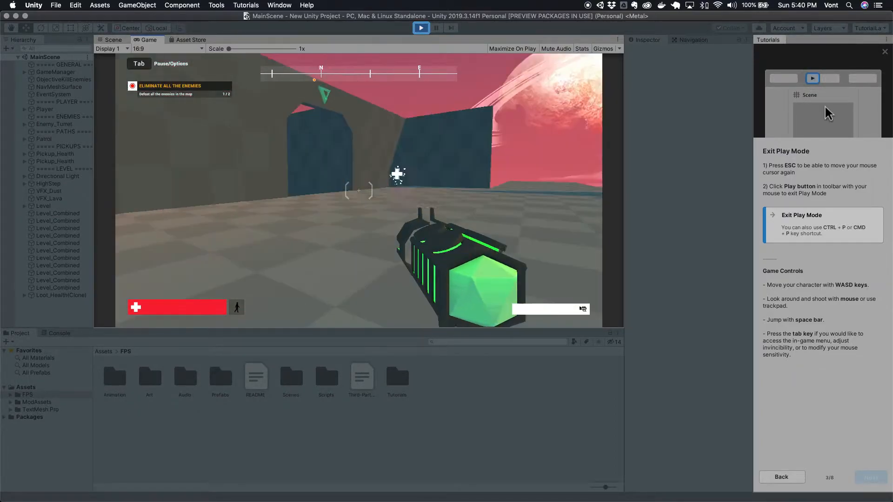
Fire a burst toward the health pickup near the wall and go through the green-triangle archway
left_click(358, 190)
left_click(358, 190)
left_click(358, 190)
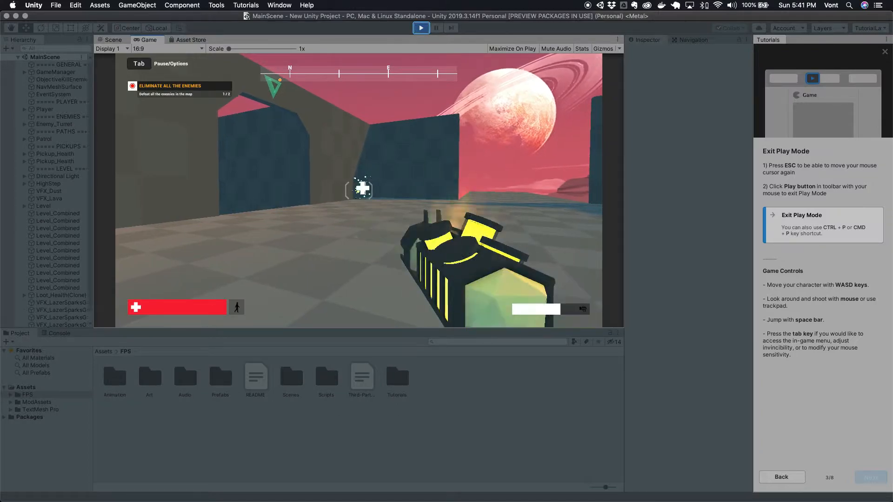
left_click(358, 190)
left_click(358, 190)
key("w")
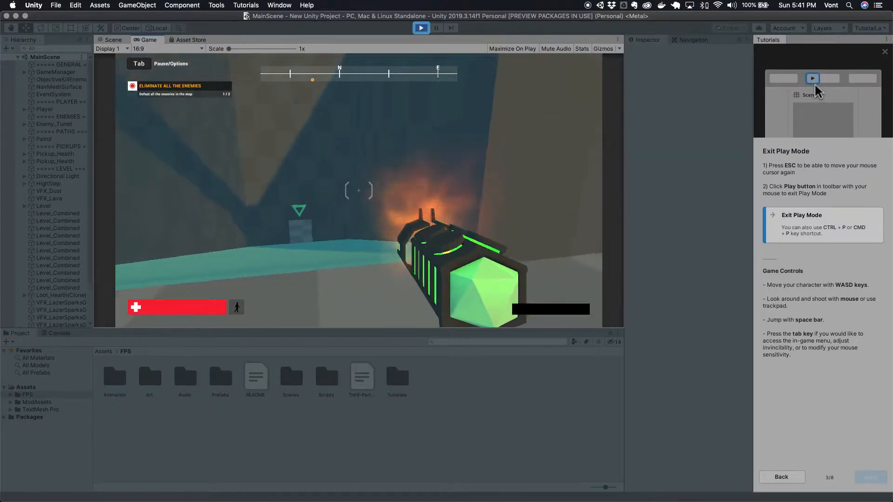
key("w")
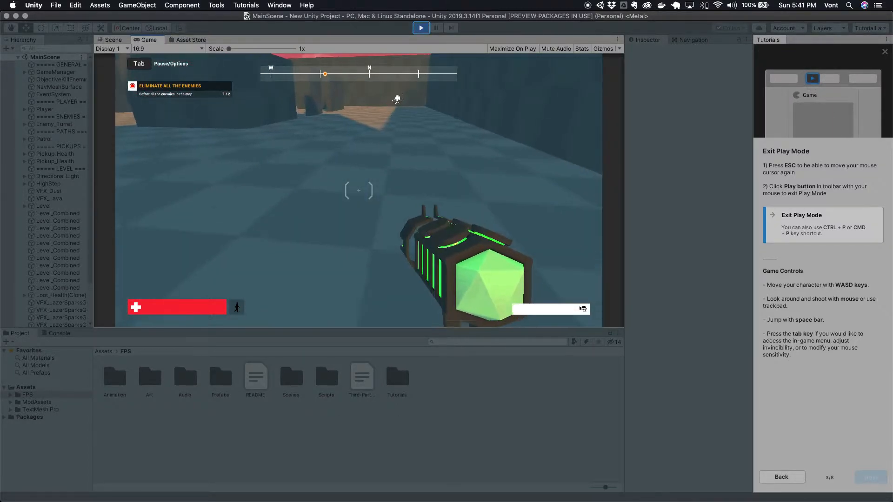
Explore the area beyond the archway, including the health pickup by the wall and the pillars
key("w")
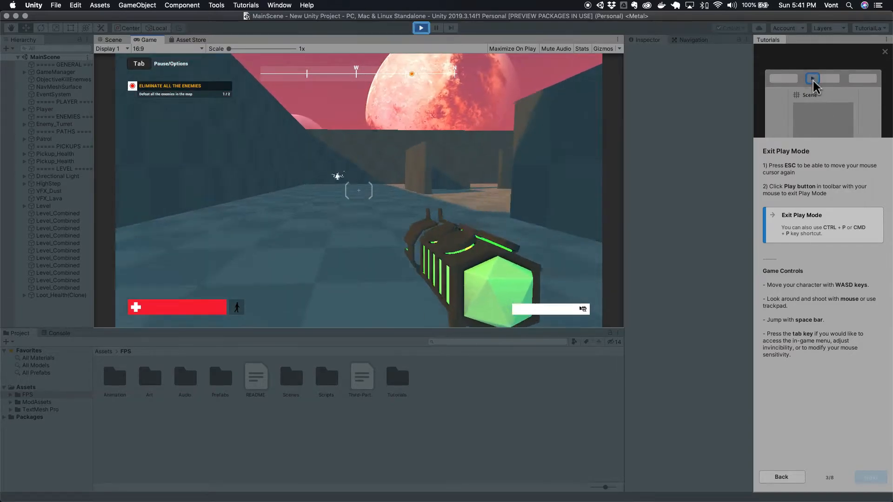
key("w")
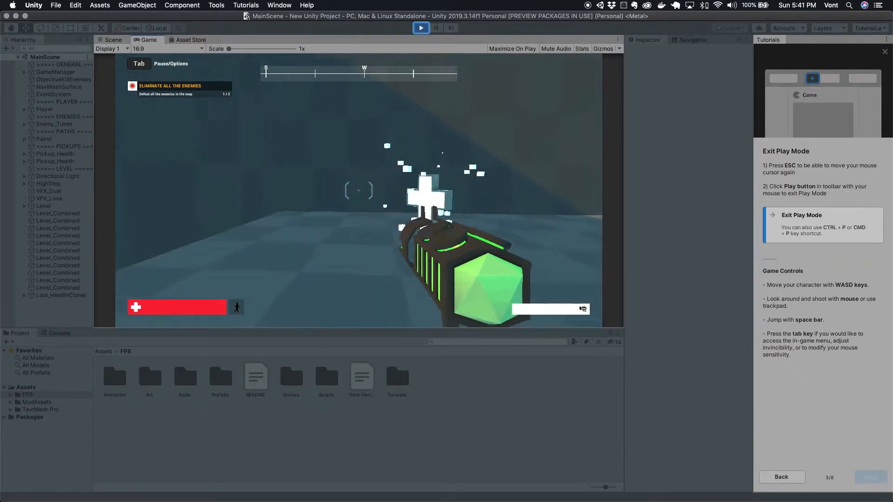
key("w")
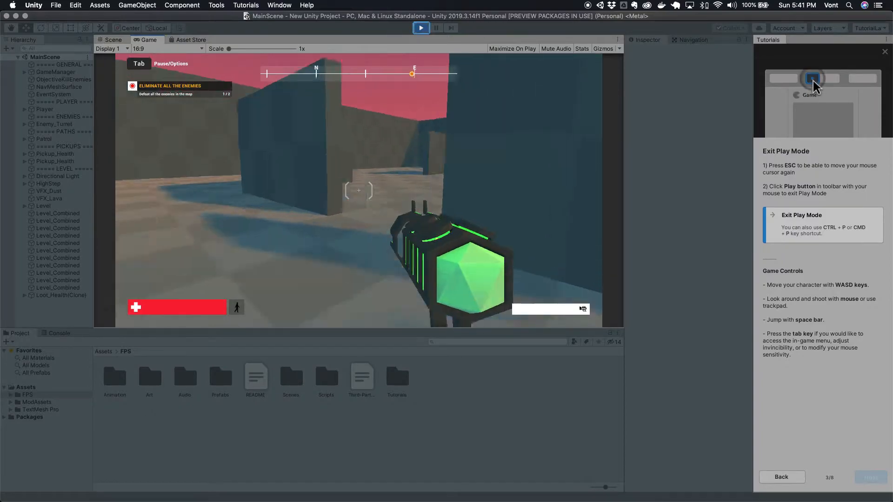
key("w")
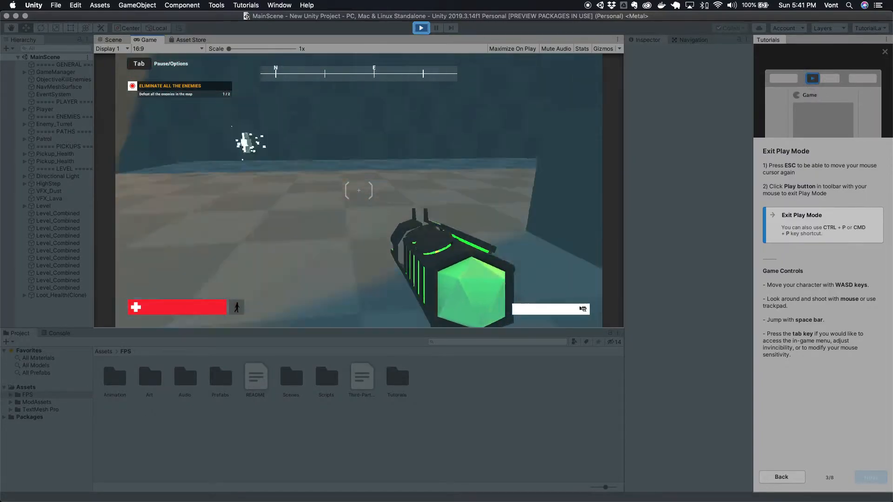
Return through the yellow-diamond passage to the first room and walk out to the level's edge above the lava
key("w")
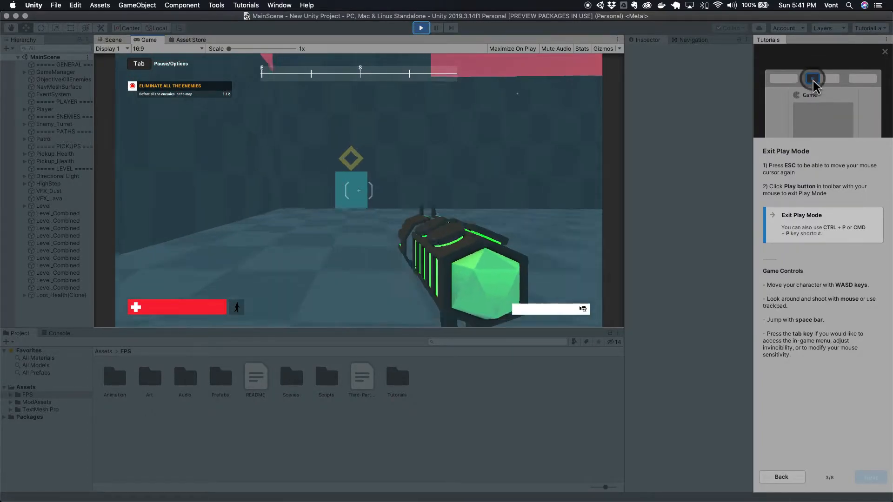
key("w")
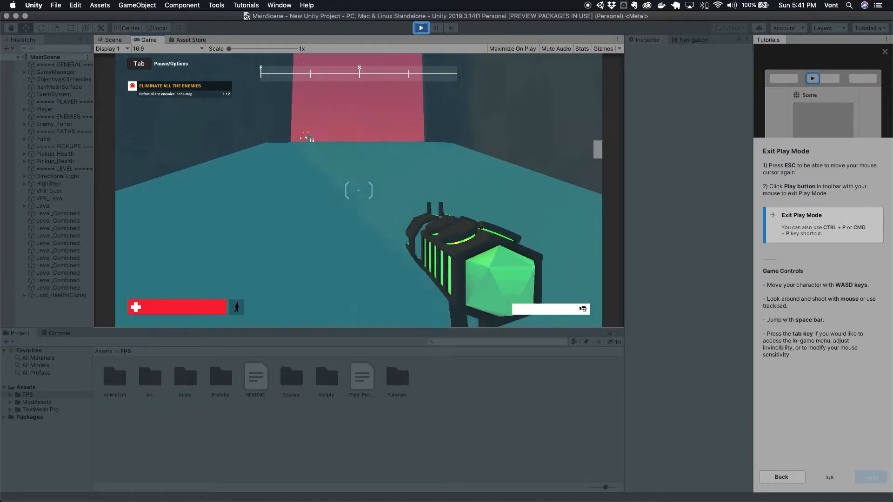
key("w")
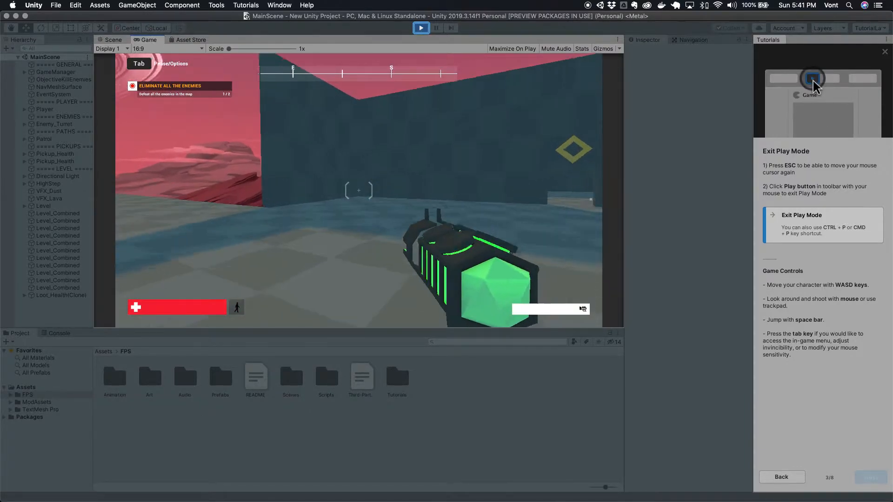
key("w")
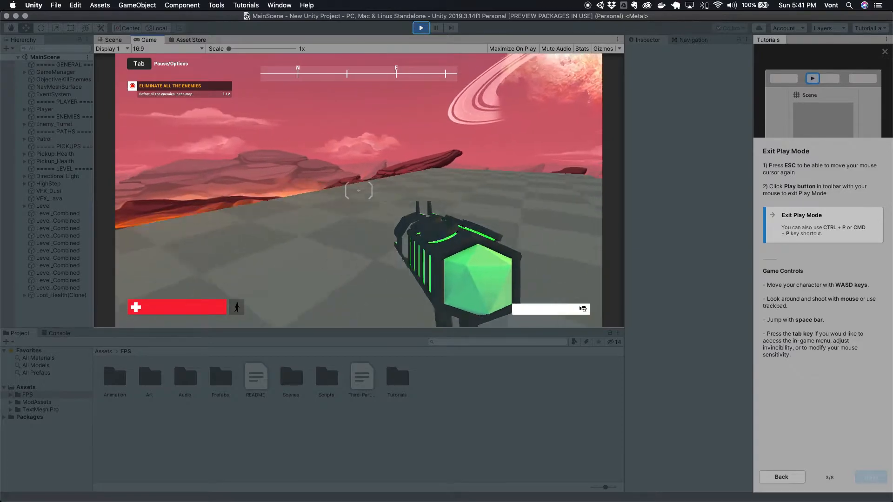
key("w")
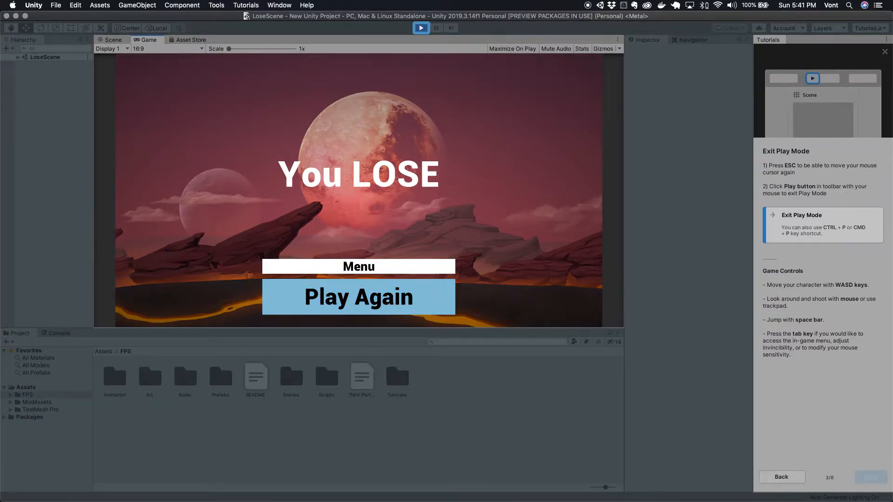
Restart the game and, in its pause options, raise Look Sensitivity to near maximum and enable the Framerate Counter
left_click(358, 297)
key("Tab")
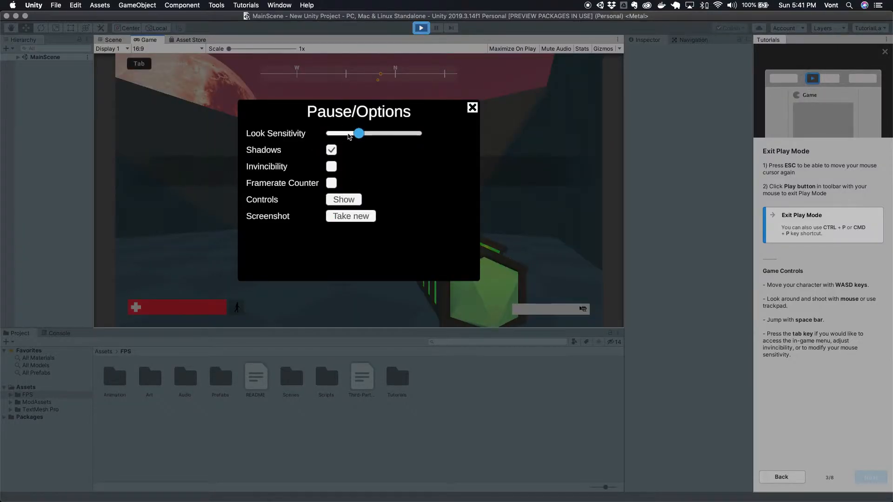
left_click_drag(338, 133, 416, 135)
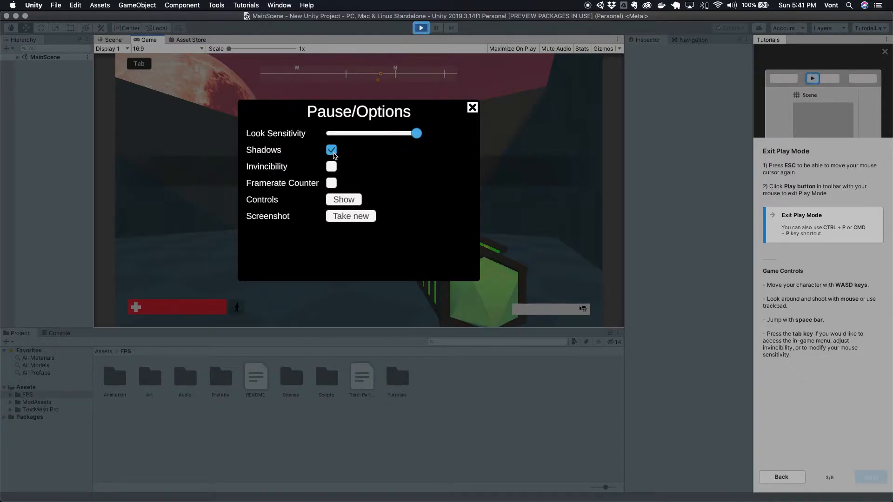
left_click(331, 184)
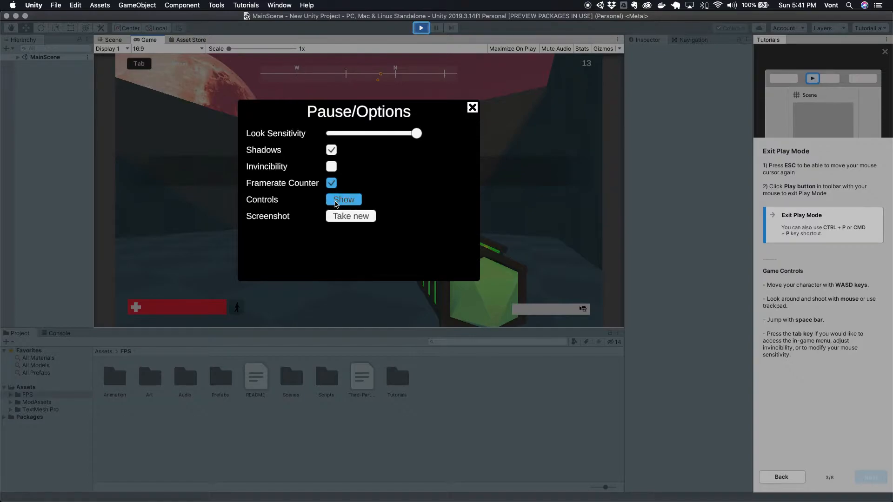
View the keyboard and gamepad controls, and take a new in-game screenshot before resuming play
left_click(343, 199)
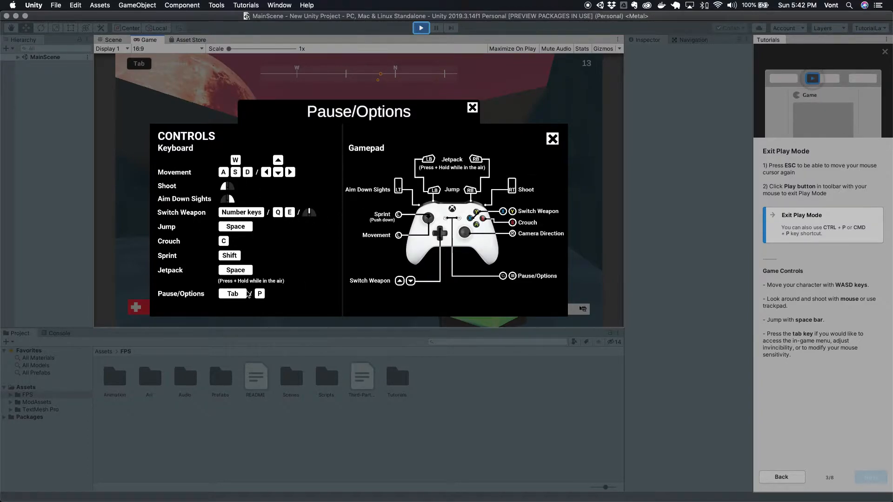
left_click(551, 139)
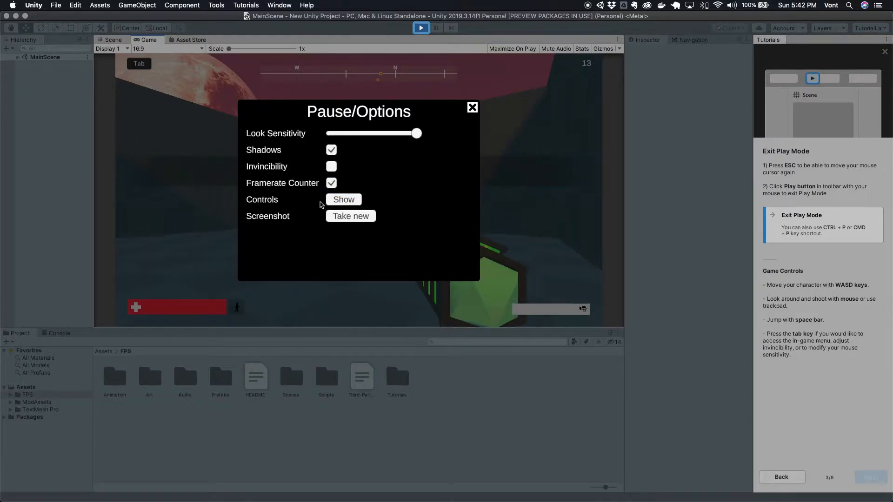
left_click(350, 216)
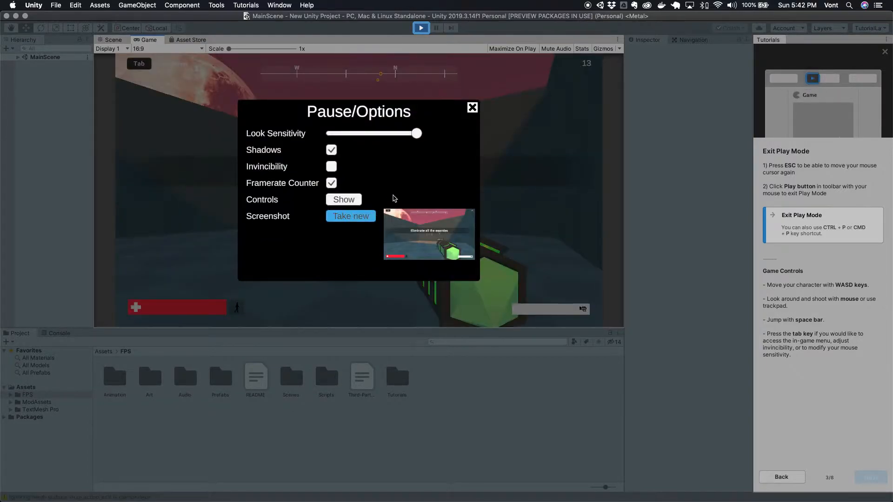
left_click(472, 108)
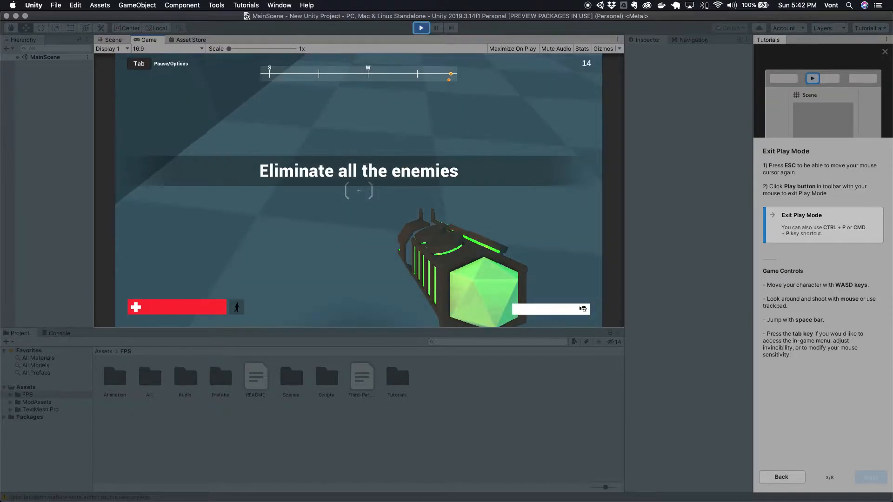
Approach the hovering enemy in the first room, circle around it and shoot it until it is destroyed
key("w")
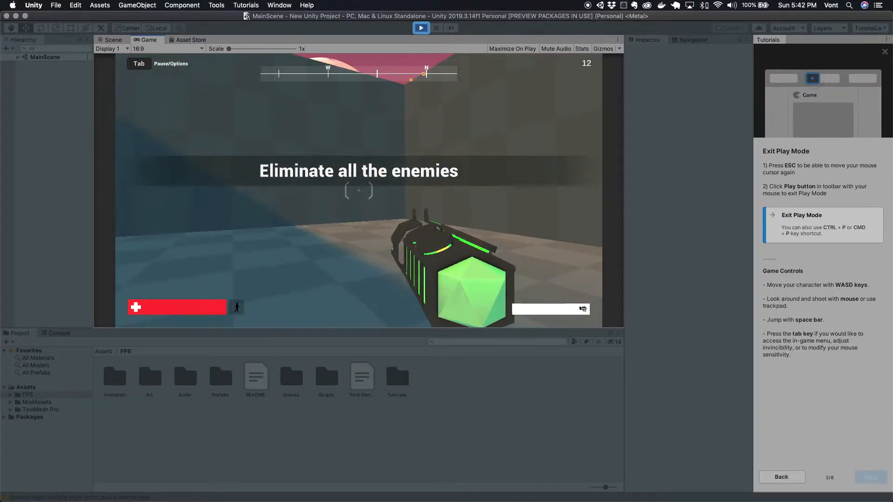
key("w")
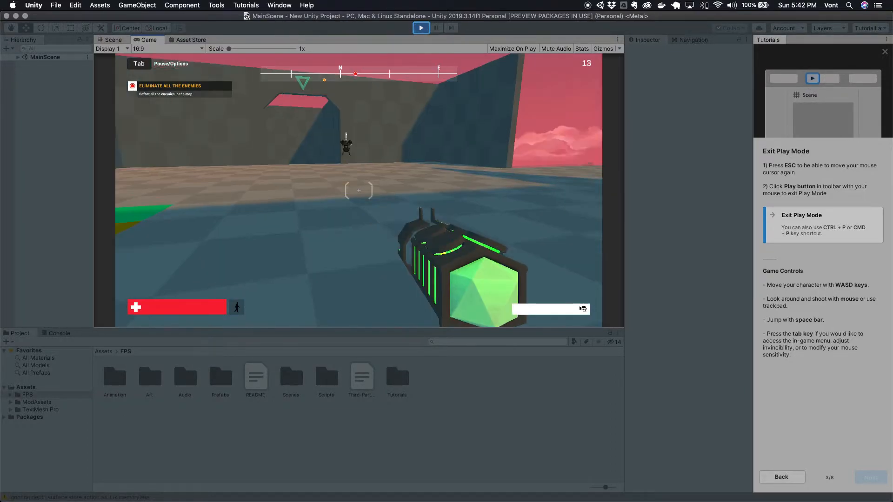
key("w")
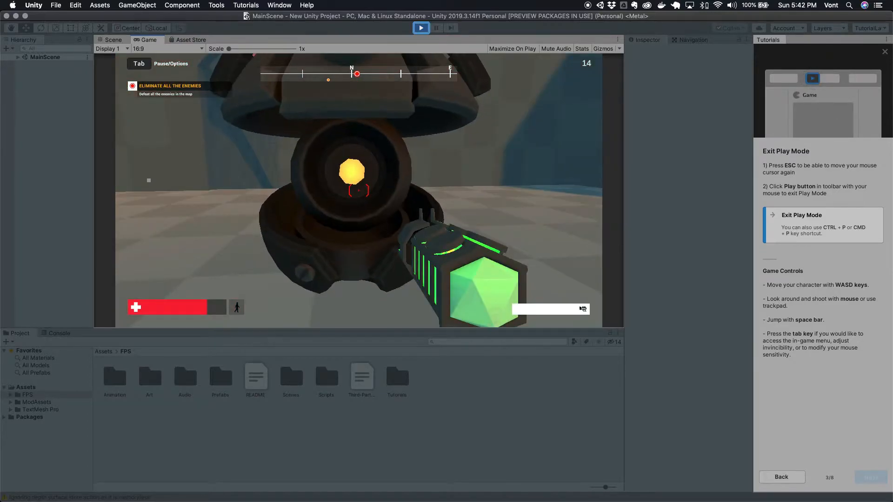
key("w")
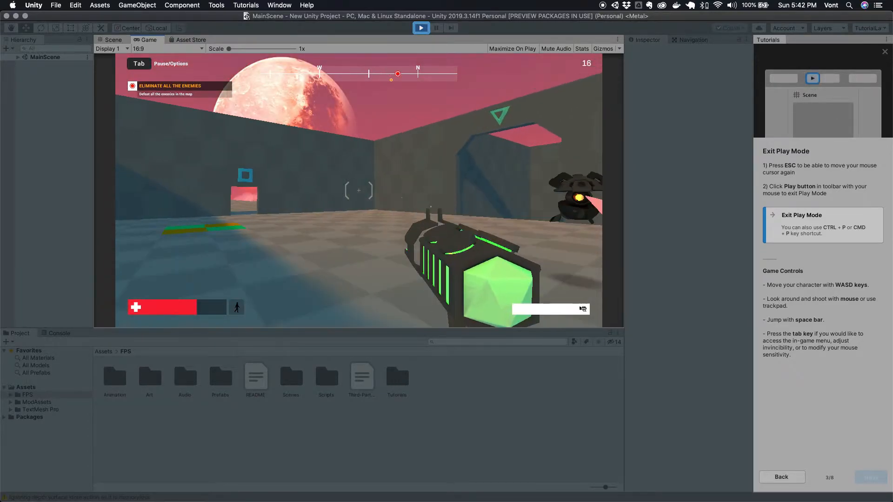
key("w")
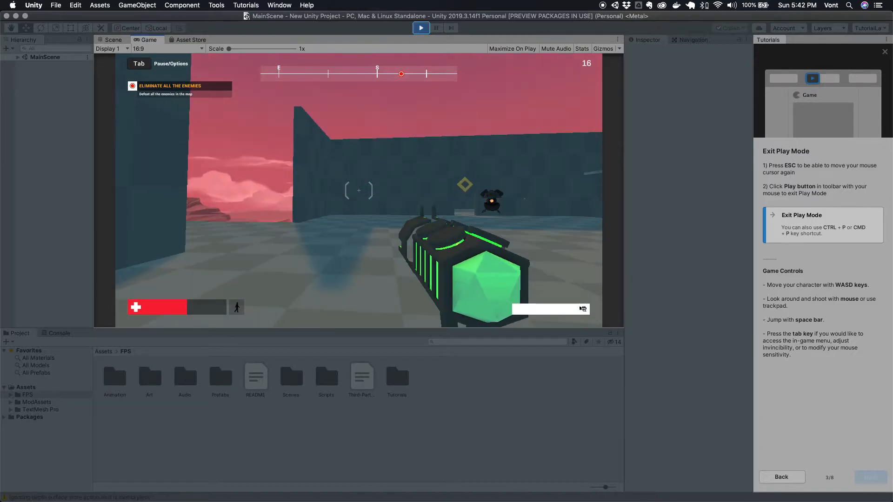
key("w")
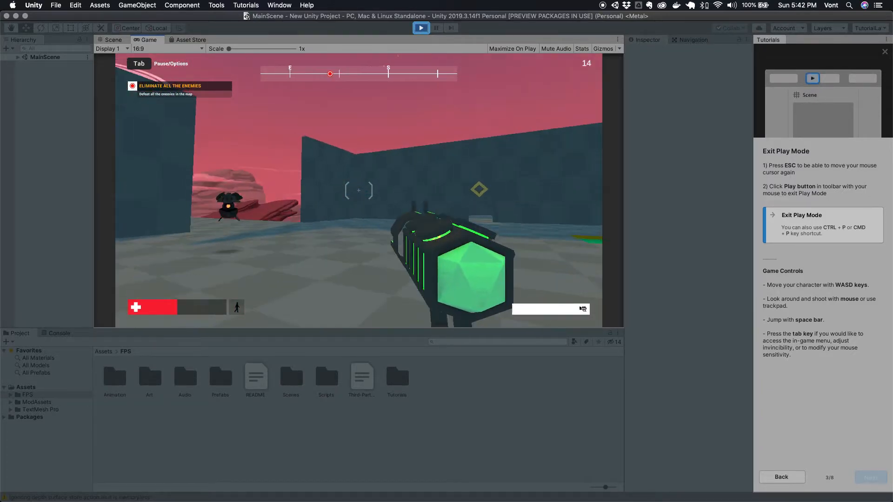
left_click(358, 190)
left_click(359, 190)
key("w")
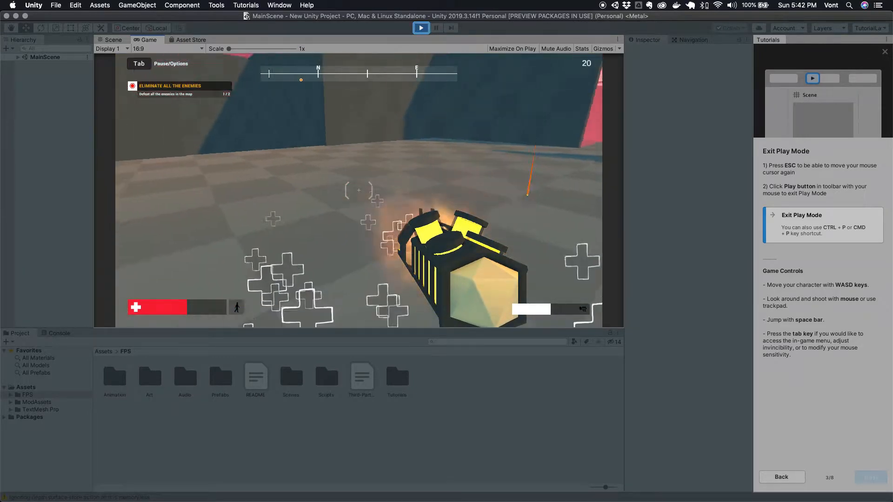
Cross the room and follow the passage behind the green-triangle archway toward the next health pickup
key("s")
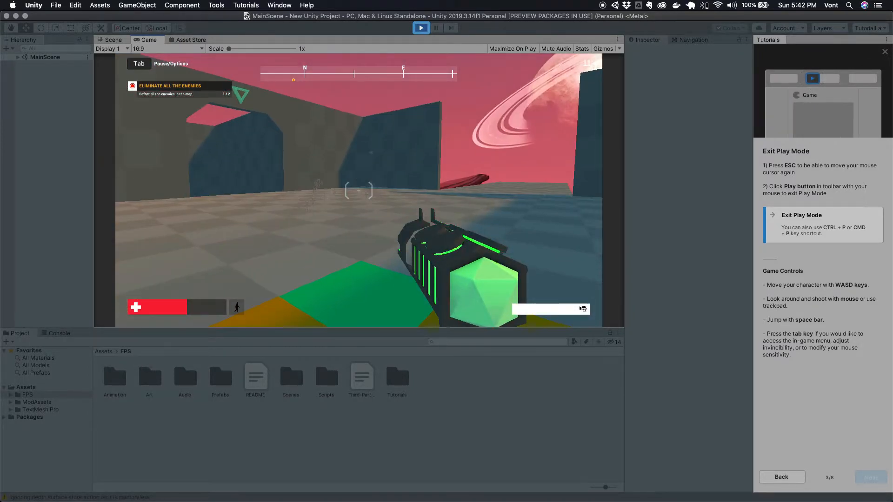
key("w")
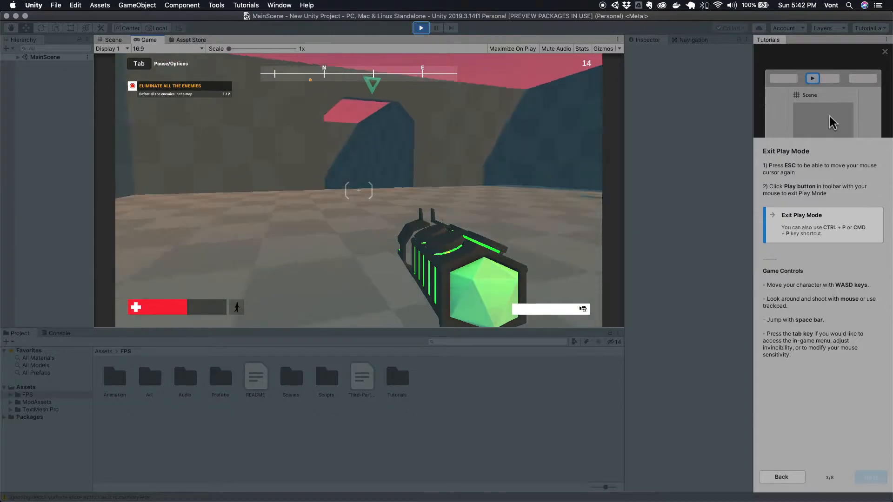
key("w")
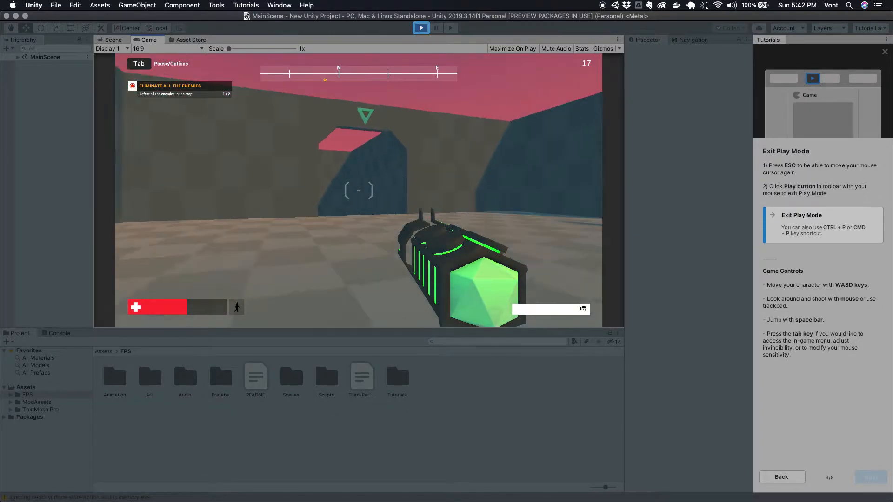
key("w")
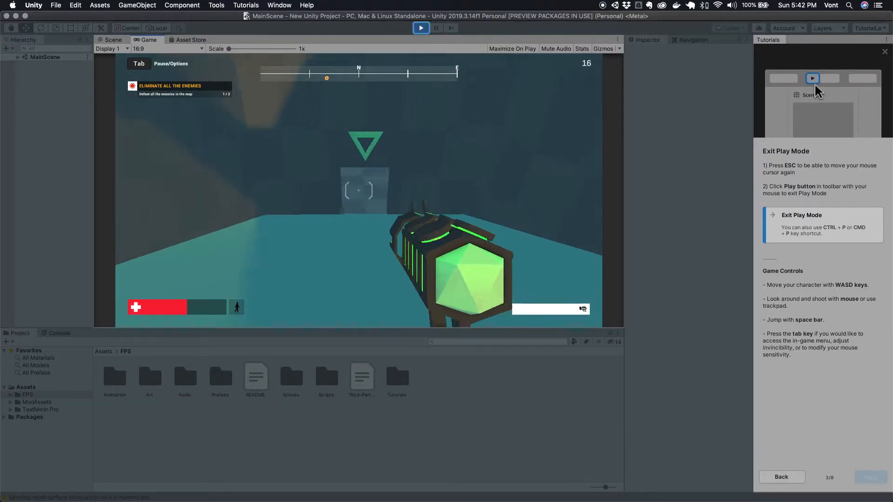
key("w")
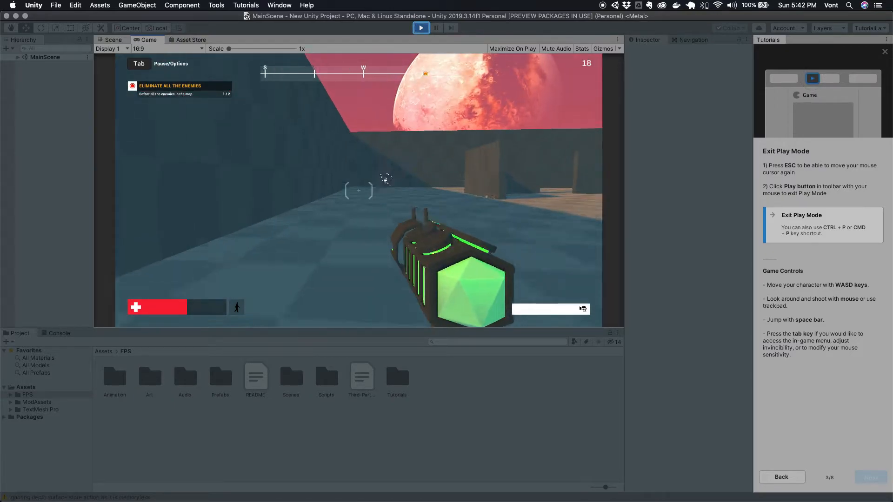
Run to the glowing health pickup beside the shaded wall and collect it to restore the player's health
key("w")
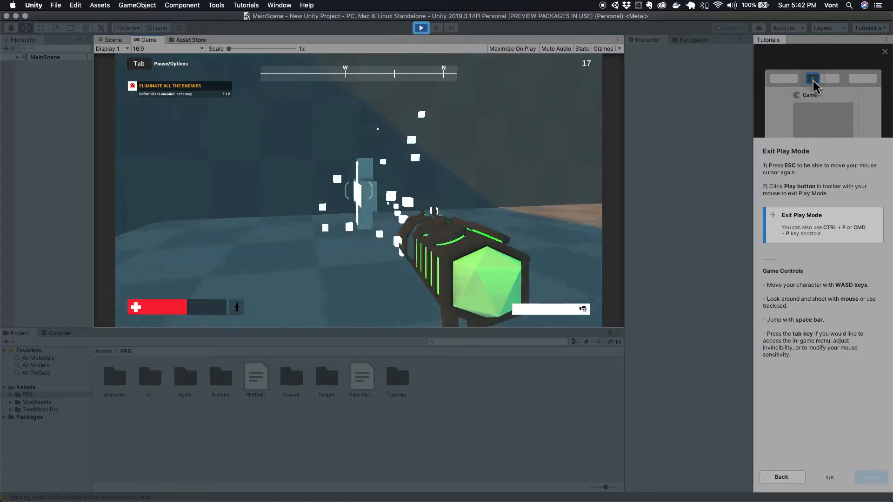
key("w")
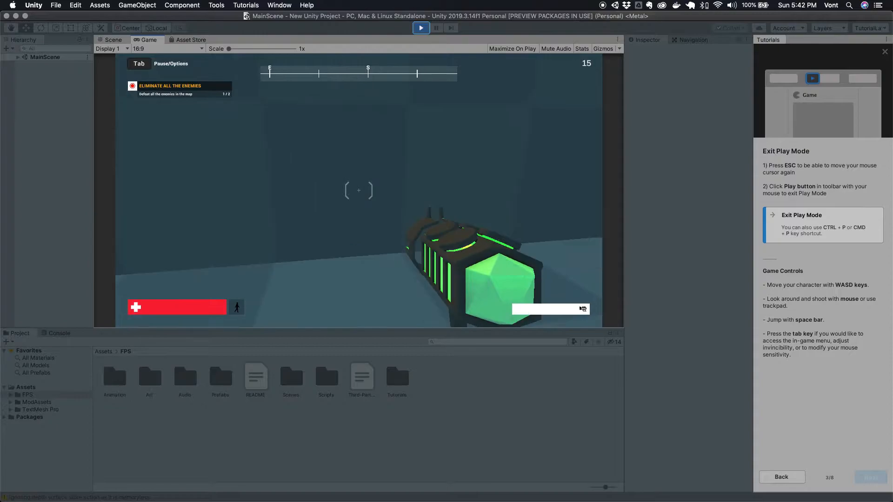
key("w")
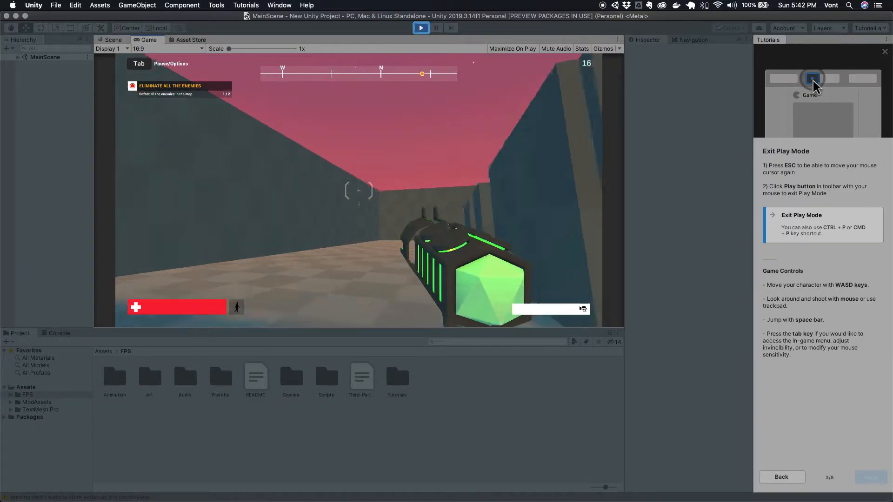
Explore the large walled arena around its corners and cover walls to locate the remaining enemy
key("w")
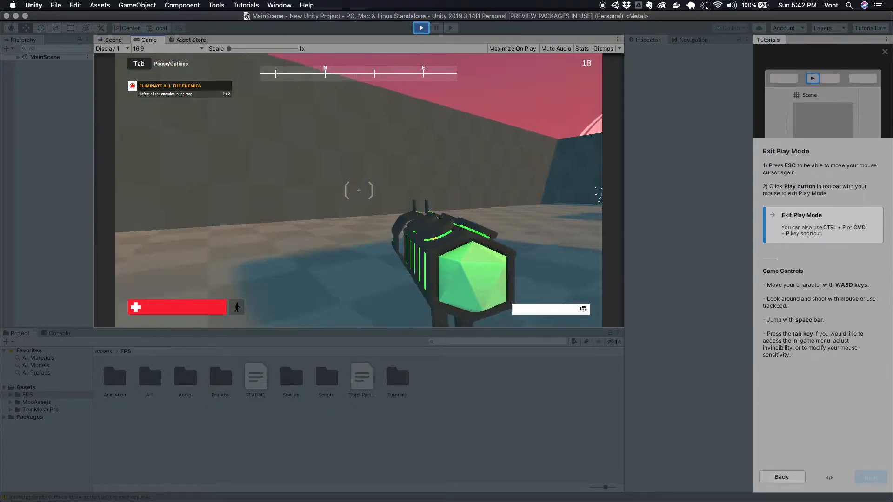
key("w")
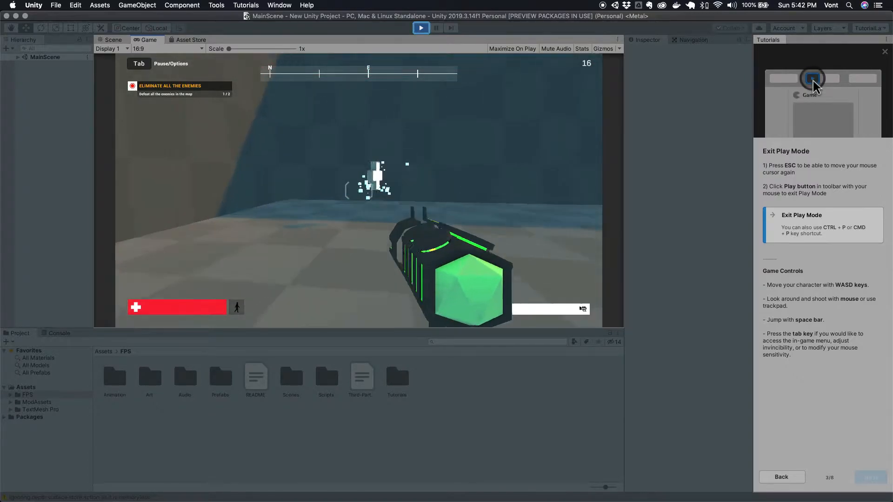
key("w")
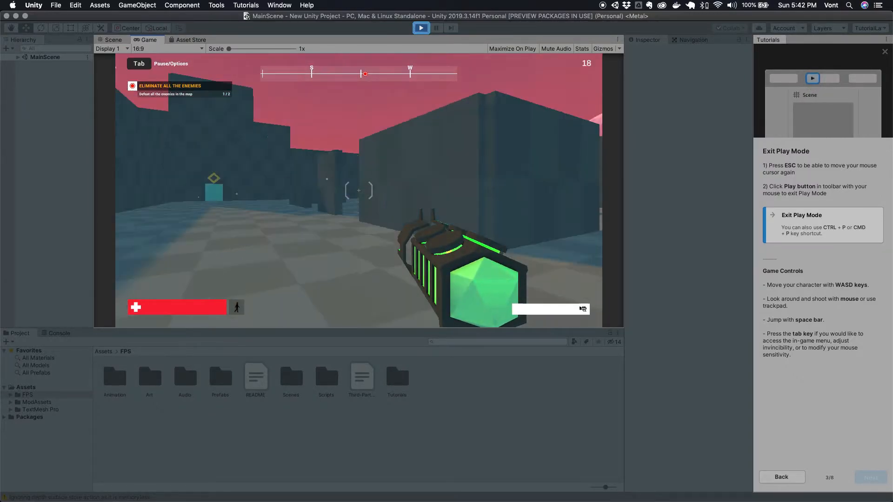
key("w")
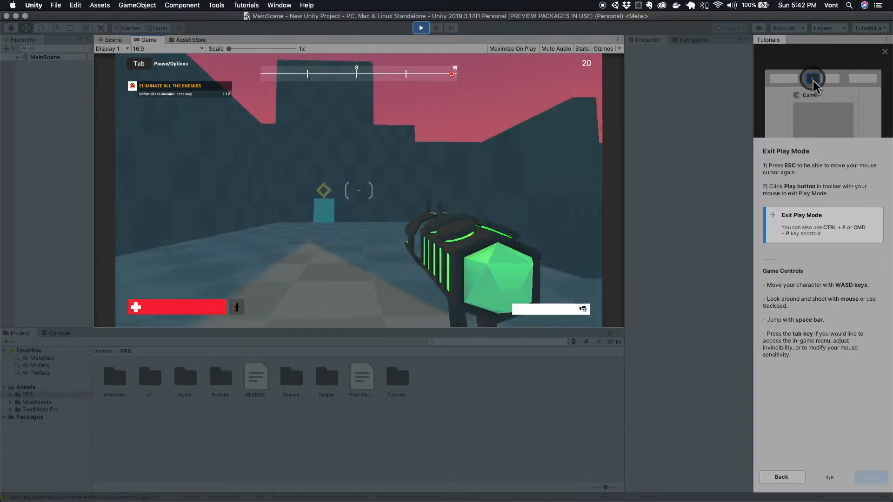
key("w")
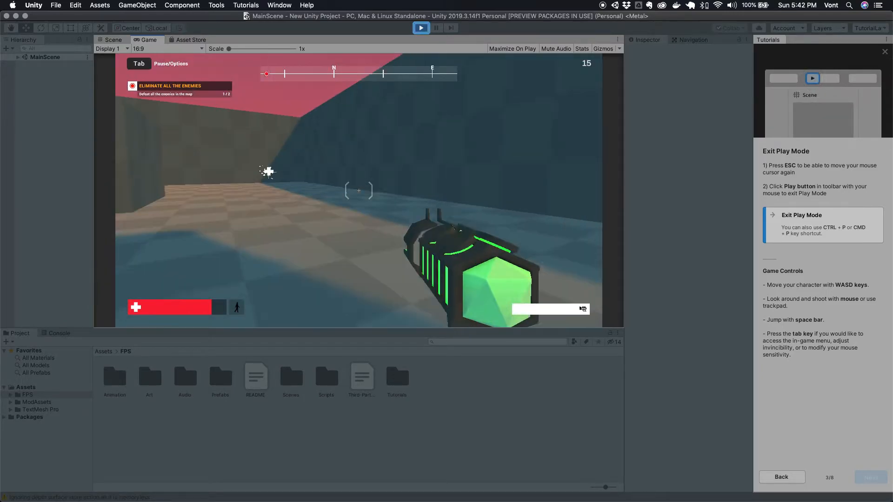
Move out from behind the cover wall, fire repeatedly at the turret enemy and retreat sideways out of its line of fire
key("d")
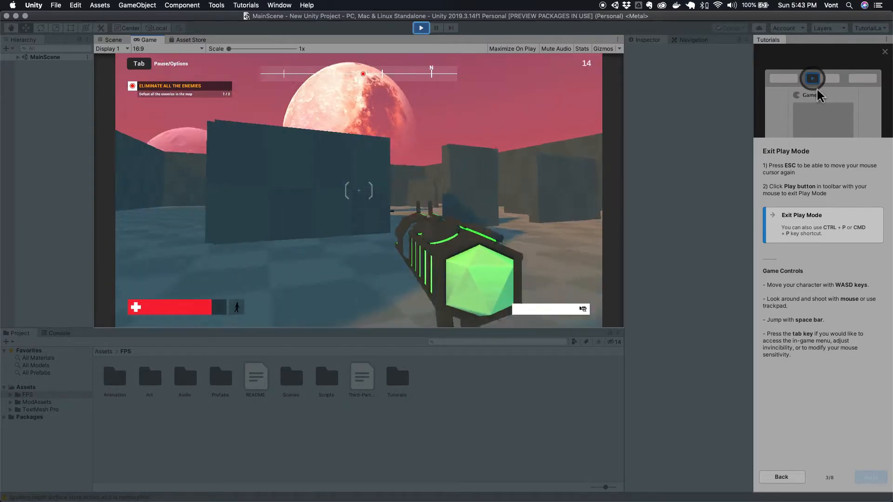
left_click(358, 191)
left_click(358, 191)
left_click(359, 191)
left_click(359, 191)
left_click(358, 191)
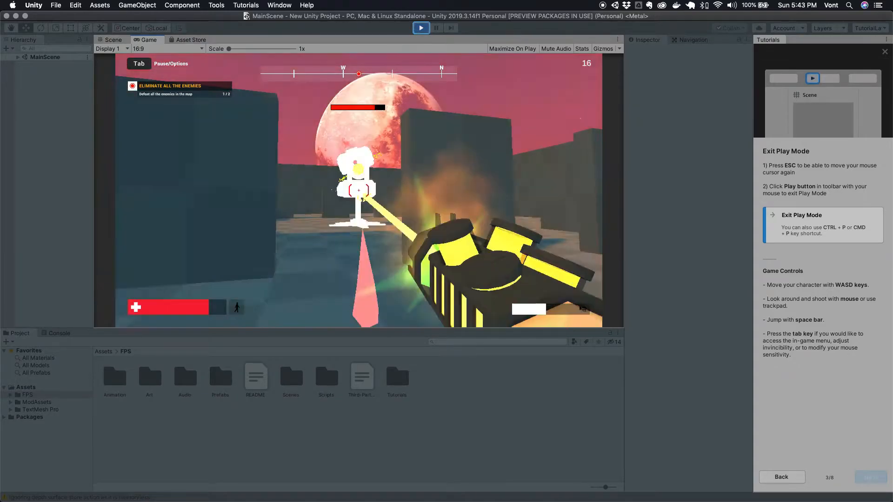
left_click(358, 190)
left_click(358, 190)
left_click(359, 191)
key("a")
key("a")
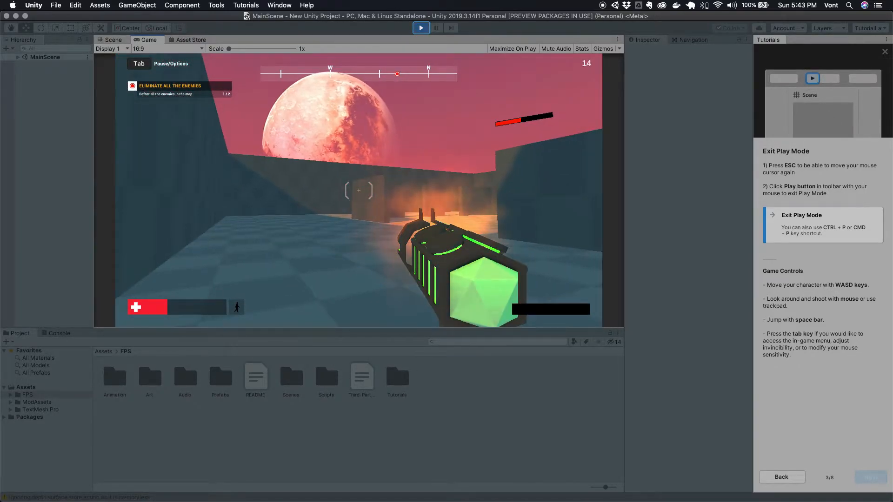
Sidestep out from behind the cover block and shoot the damaged turret until it is destroyed
key("a")
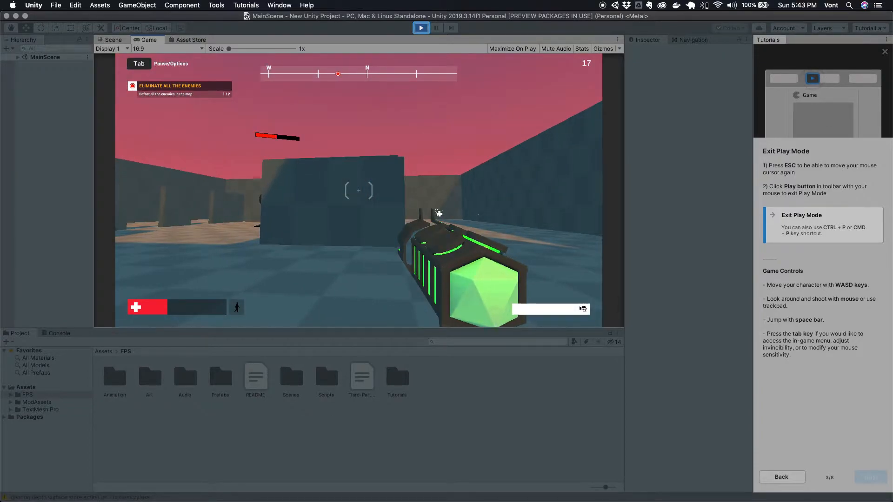
key("w")
key("a")
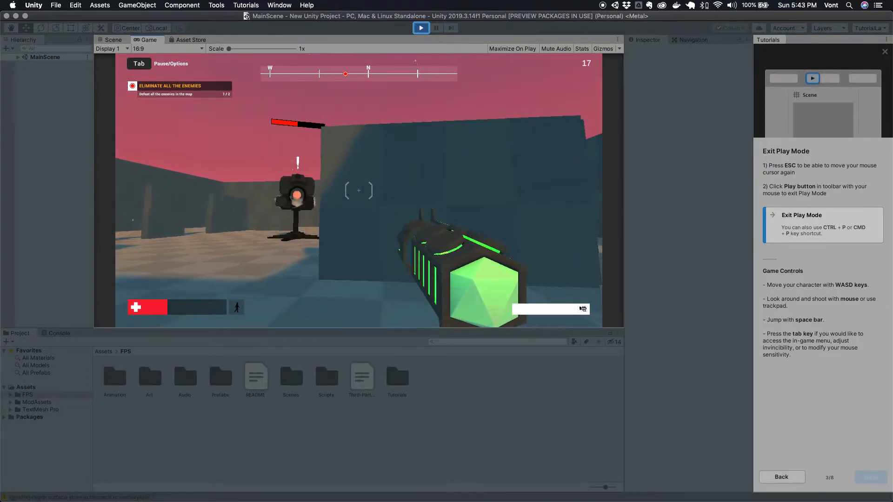
left_click(358, 191)
left_click(358, 191)
left_click(358, 191)
left_click(358, 191)
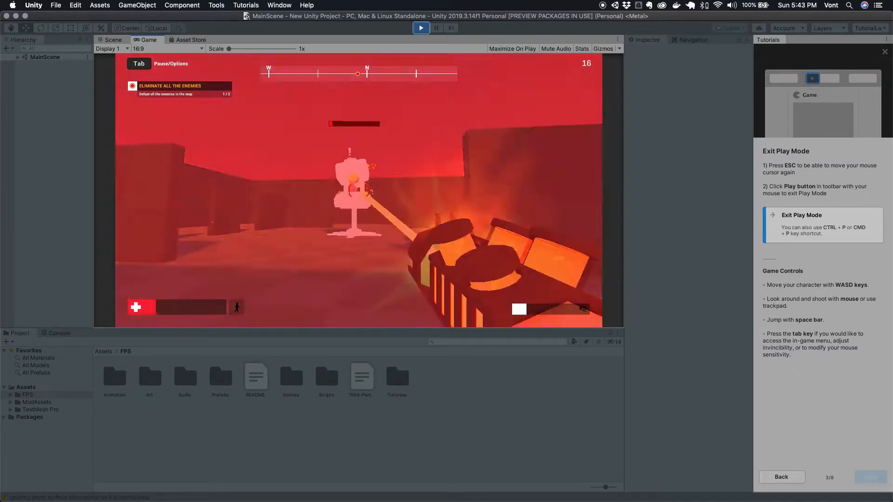
left_click(359, 191)
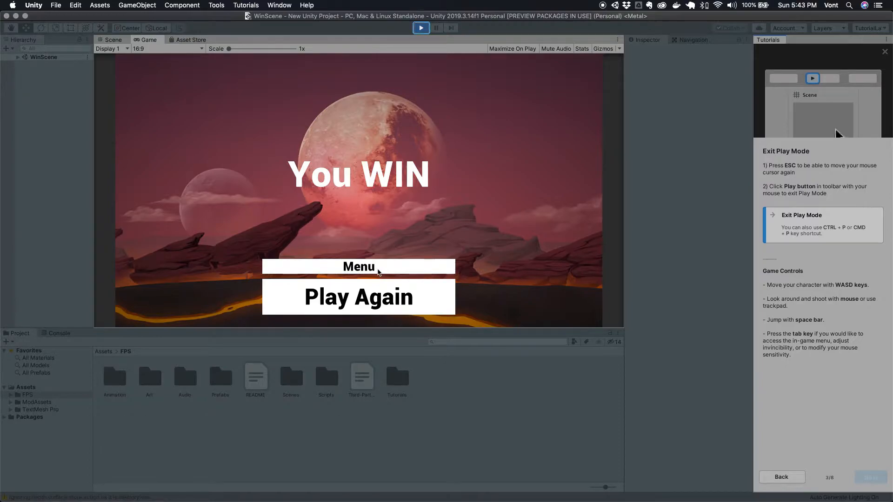
Return from the win screen to the game's intro menu, close its controls overview and exit Play Mode
left_click(375, 266)
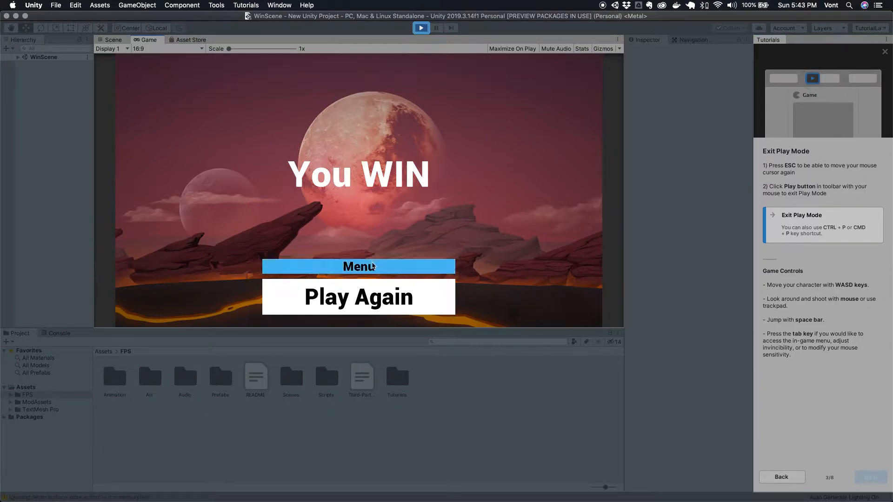
left_click(383, 272)
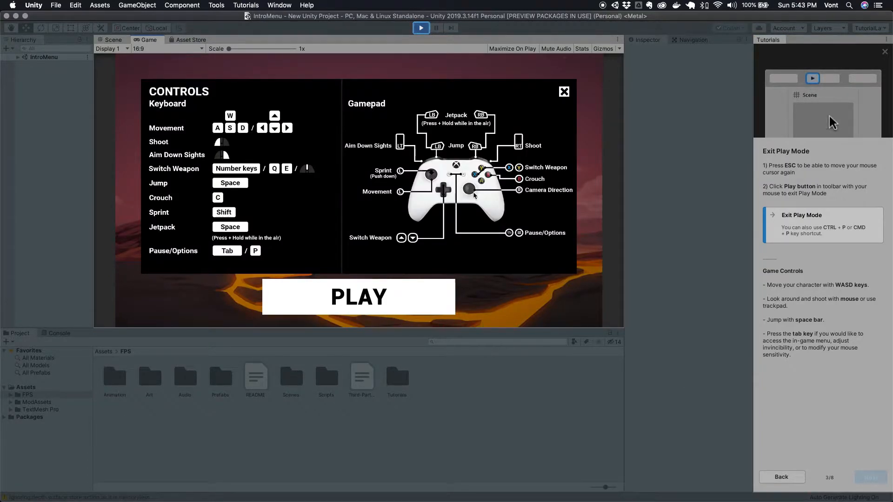
left_click(563, 91)
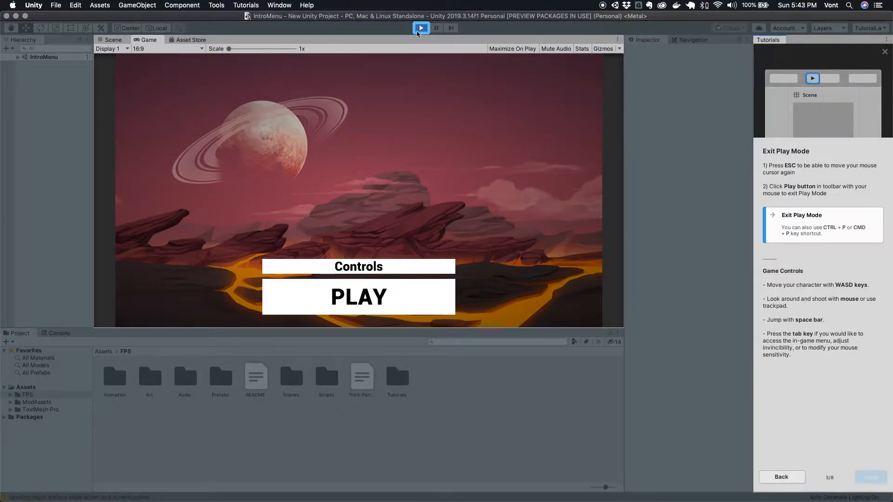
left_click(419, 30)
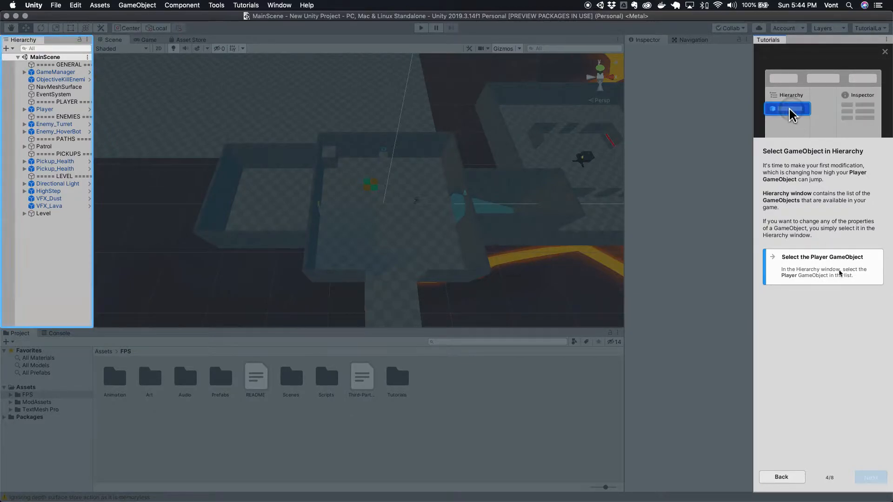
Set the Player GameObject's Gravity Down Force to 200 and continue to the tutorial's next page
left_click(41, 109)
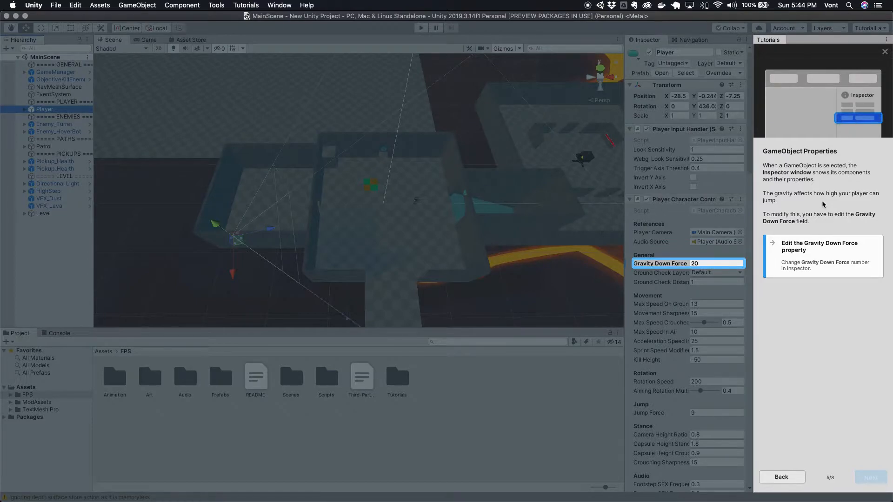
left_click(721, 266)
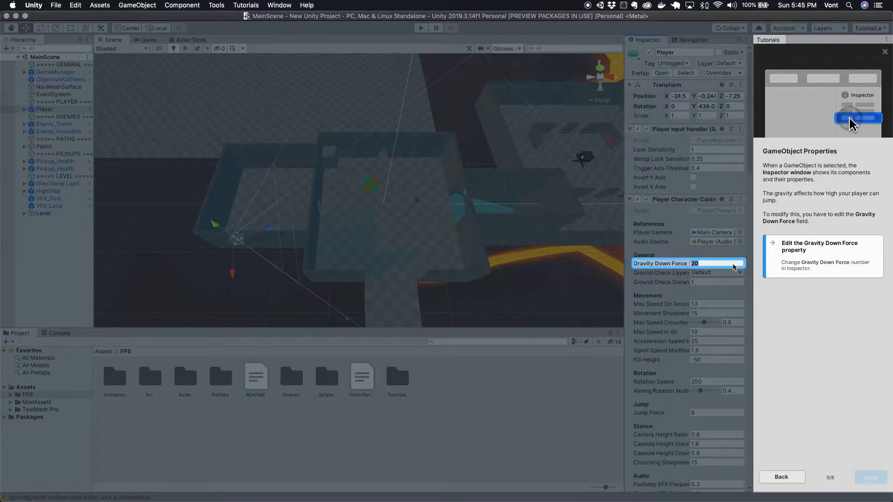
type("0")
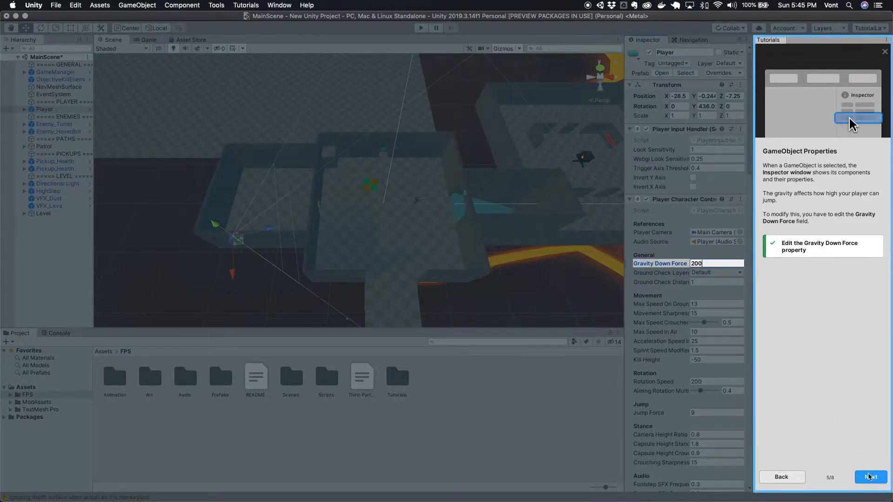
left_click(870, 476)
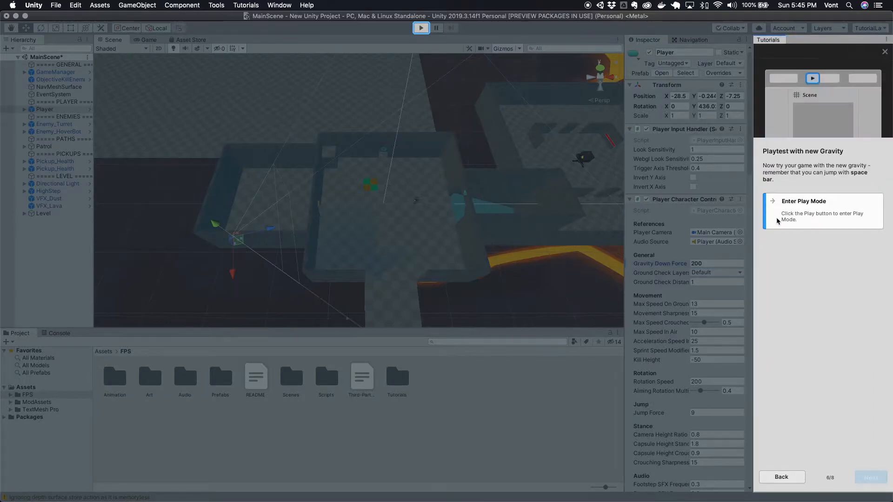
Playtest the level with the new gravity until the match ends, exit Play Mode and finish the Playtest tutorial
key("p")
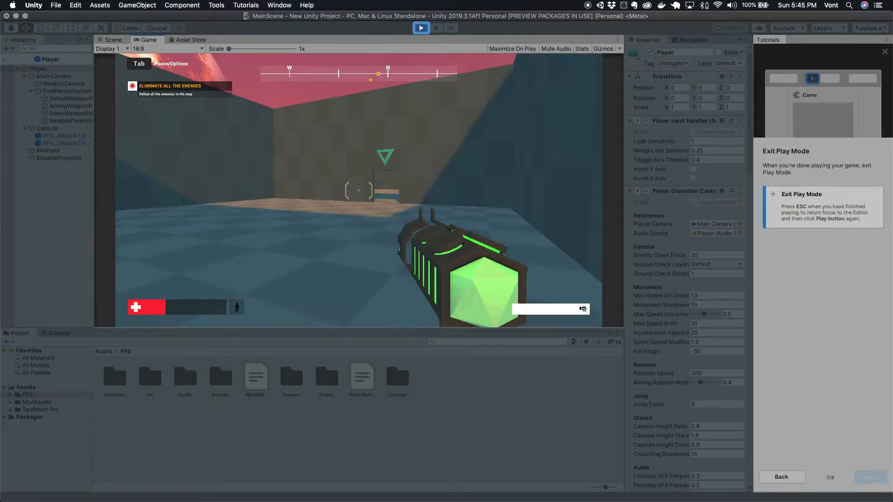
key("w")
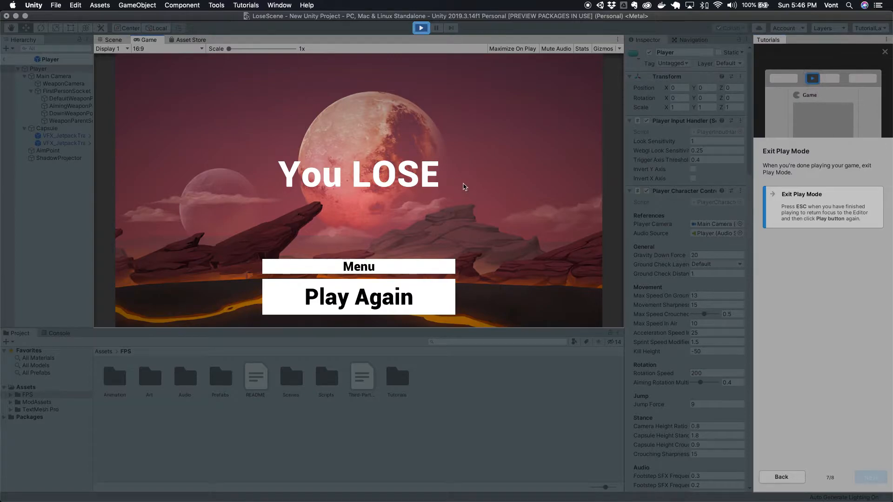
left_click(420, 29)
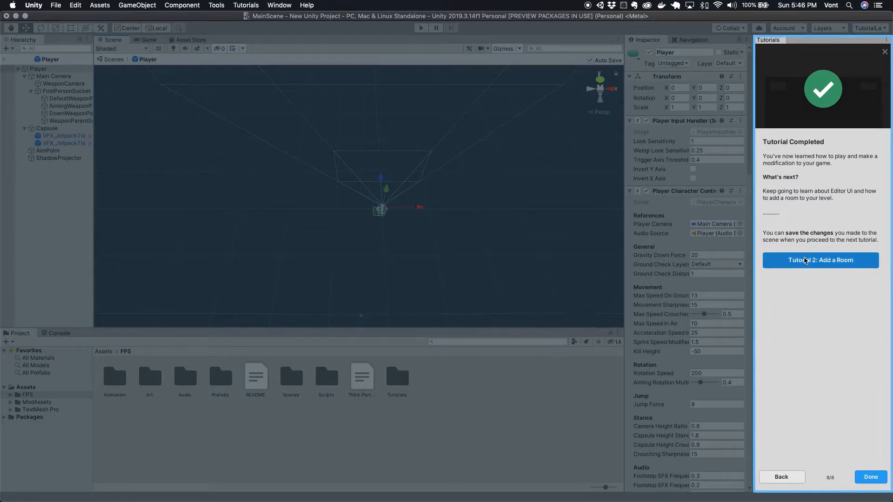
left_click(875, 478)
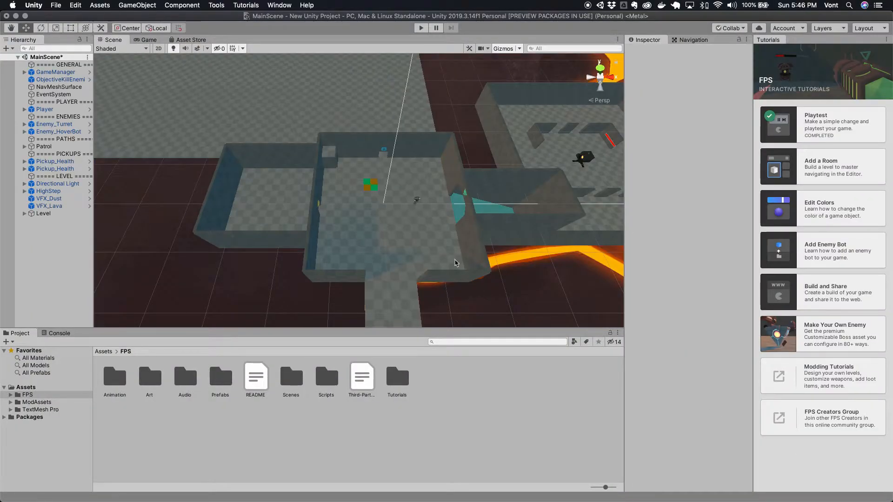
Set the Player GameObject's Gravity Down Force to 1 and deselect the Player
scroll(400, 199, "up", 5)
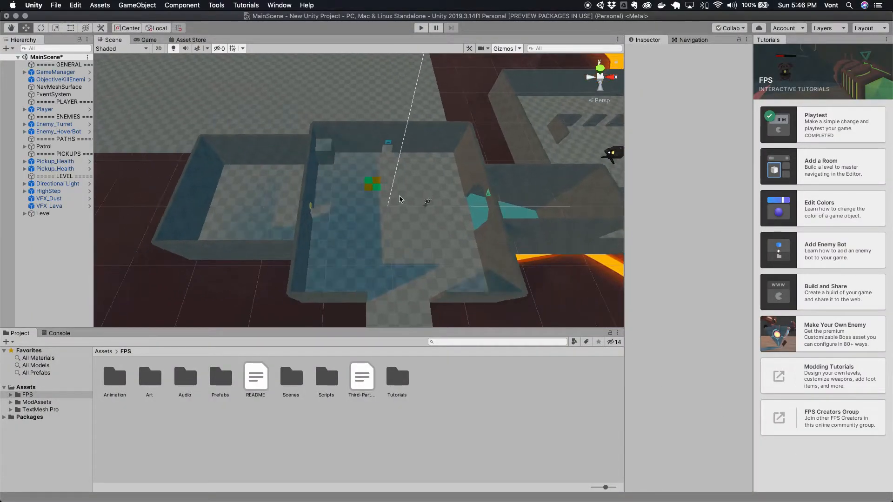
scroll(400, 199, "up", 2)
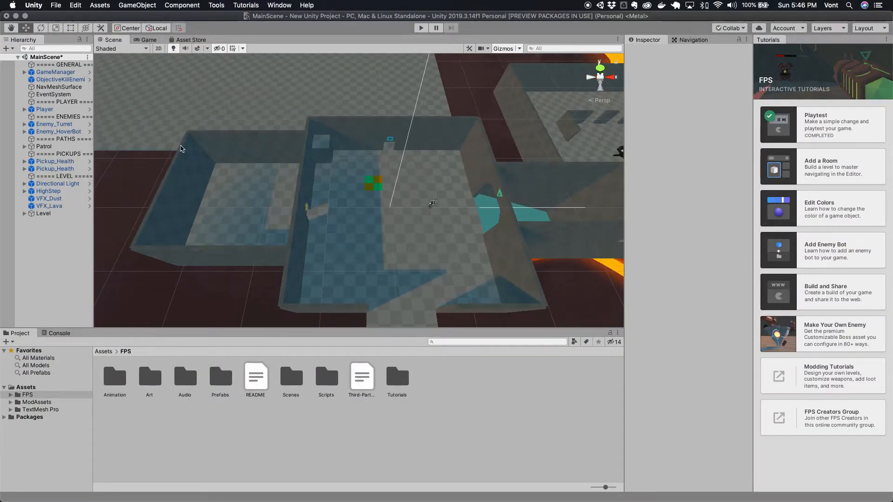
left_click(33, 110)
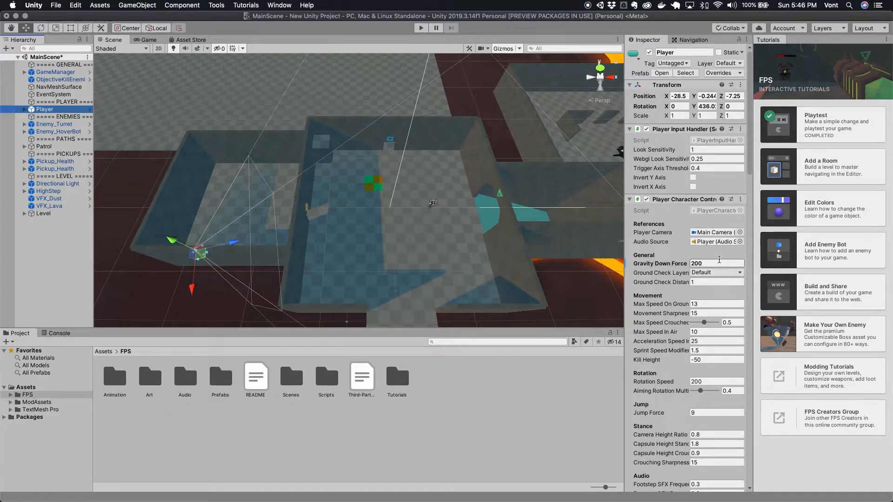
left_click(719, 262)
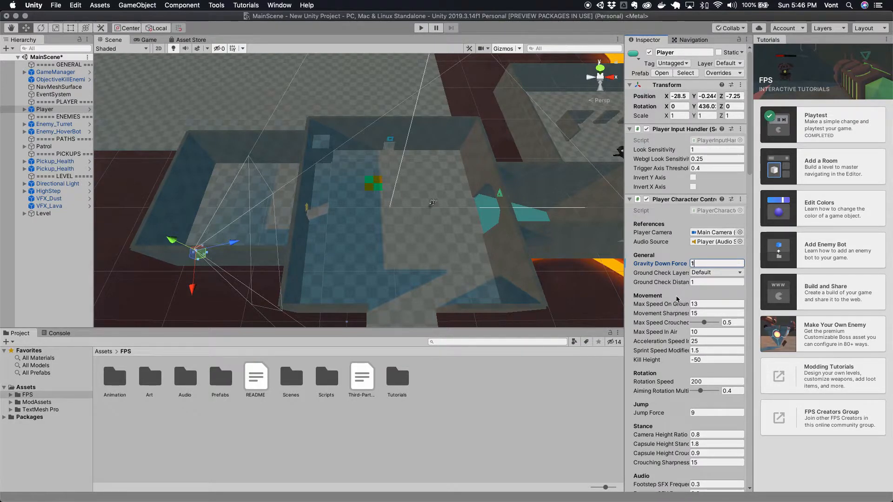
left_click(458, 218)
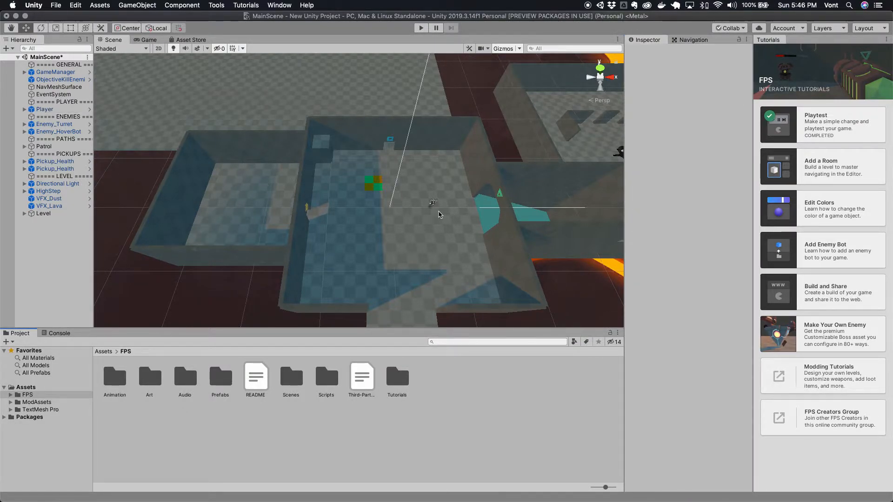
Playtest with the reduced gravity by jumping high above the level and firing at the rooms below
left_click(421, 28)
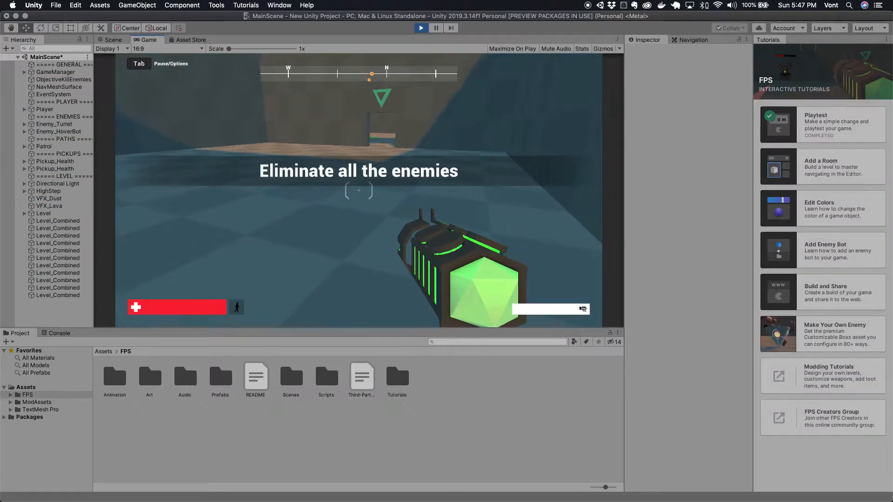
key("space")
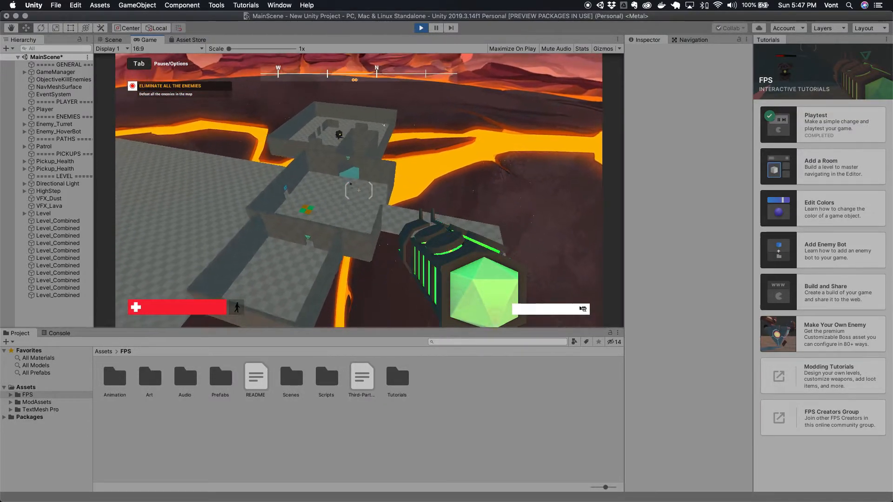
left_click(359, 190)
left_click(358, 190)
left_click(359, 190)
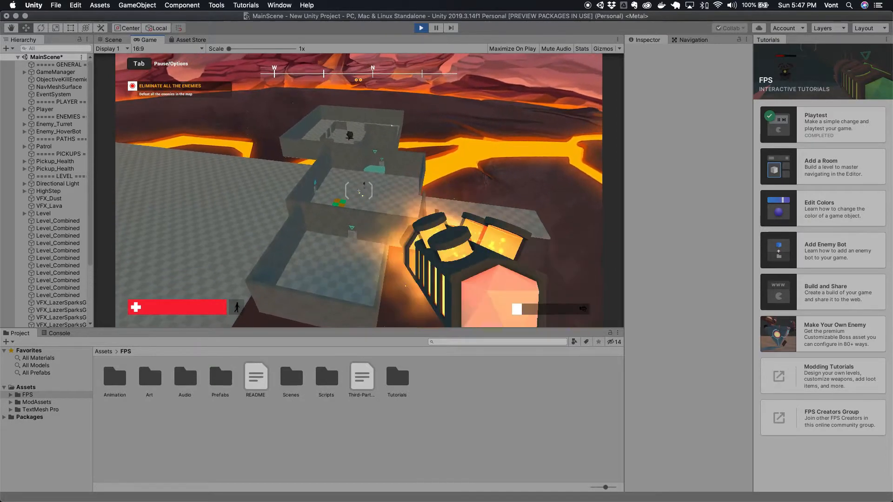
Fire at the hover bot in the middle room while floating down from the high jump
left_click(358, 190)
left_click(358, 190)
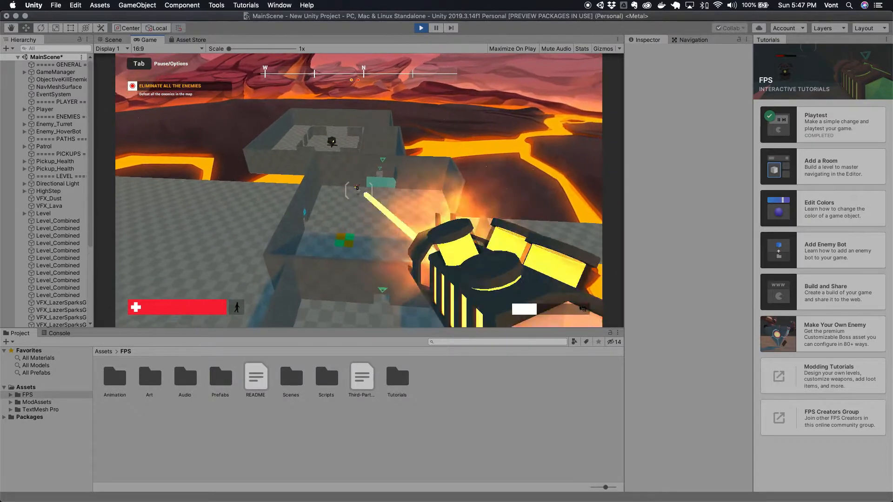
left_click(358, 190)
left_click(358, 190)
left_click(359, 190)
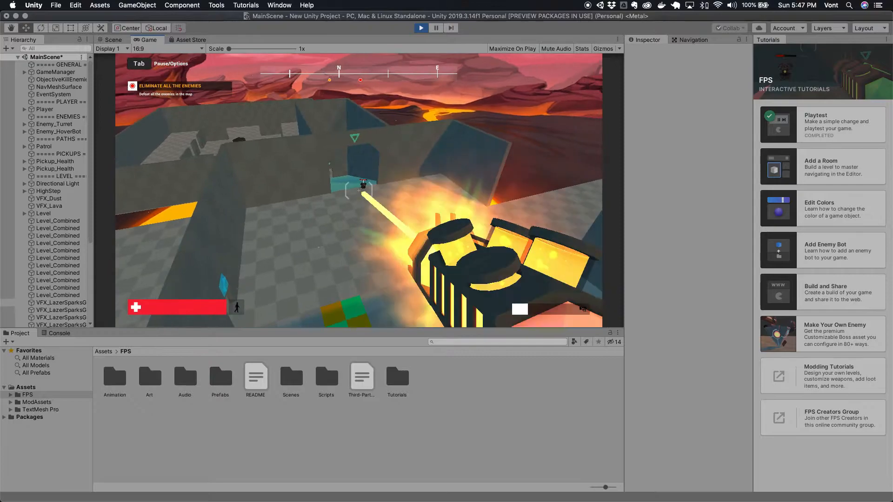
Fight the hover bot on the ground, moving around the room and shooting until it is destroyed
key("w")
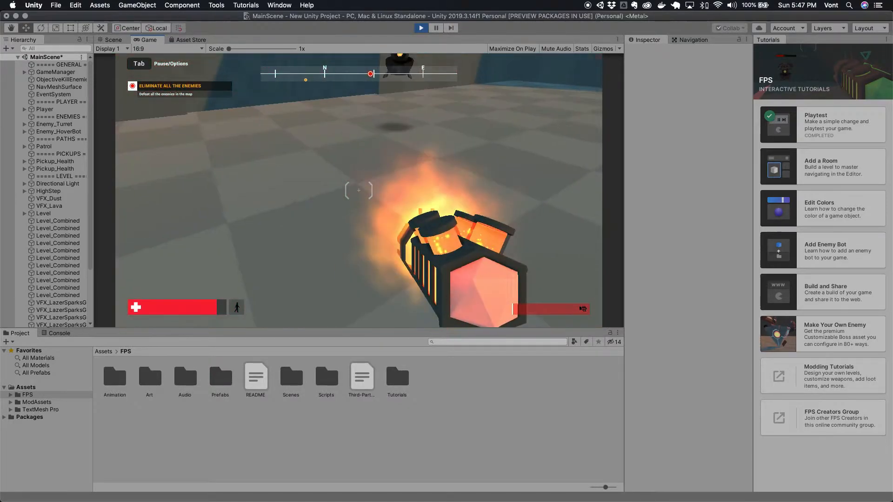
left_click(358, 191)
key("w")
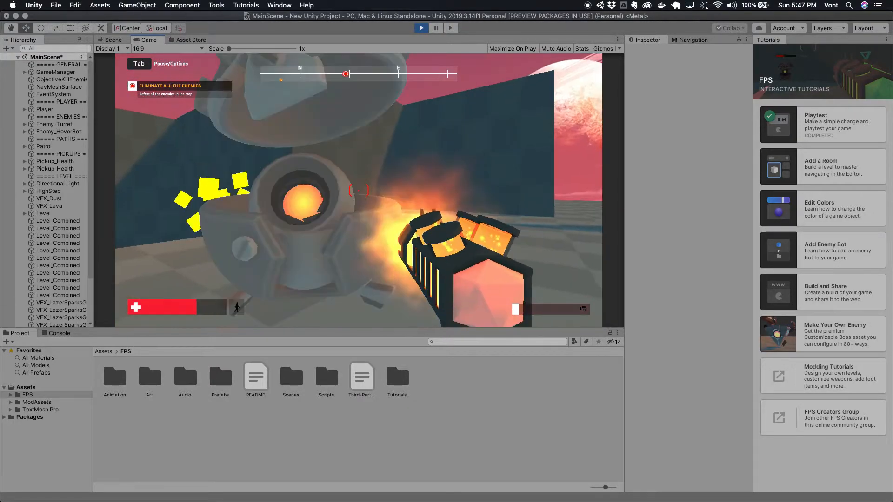
left_click(359, 190)
key("s")
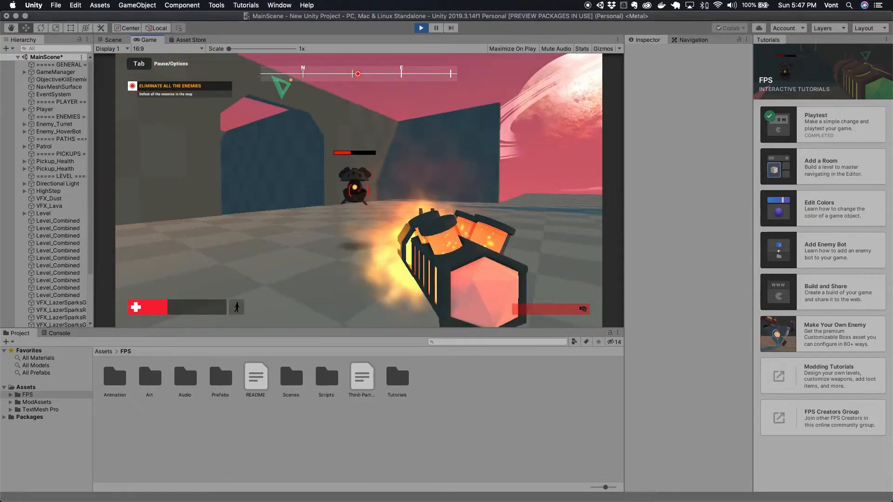
left_click(359, 190)
key("d")
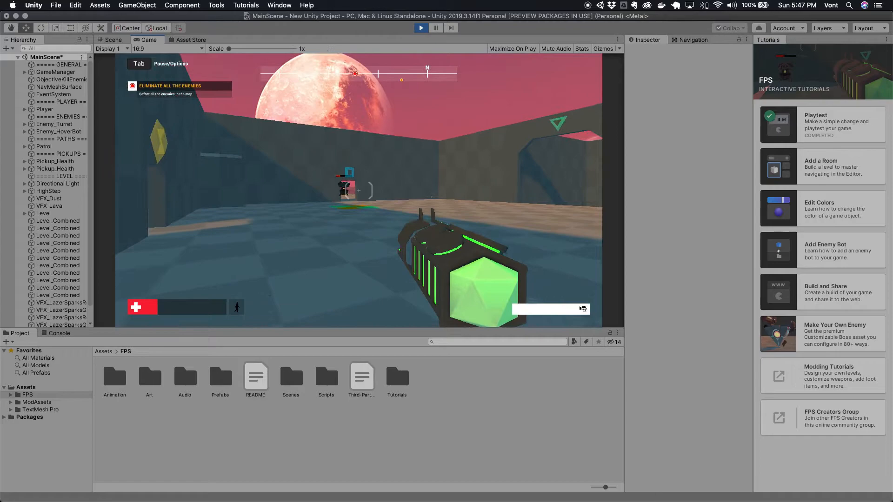
left_click(358, 190)
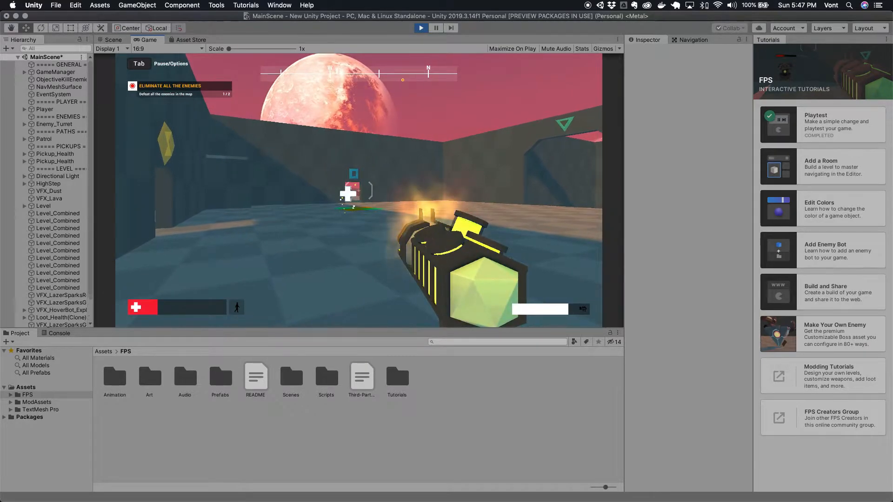
Jump above the far room, shoot the turret until the match is won and exit Play Mode
key("space")
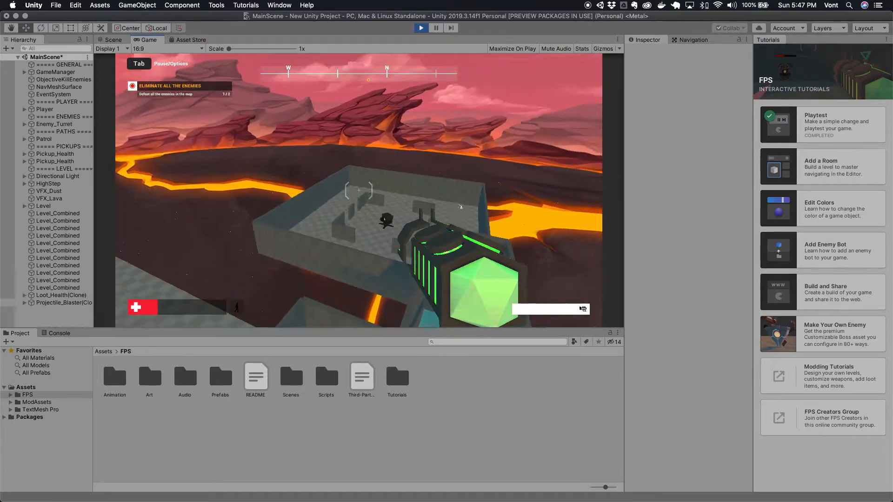
left_click(359, 190)
left_click(359, 190)
left_click(358, 190)
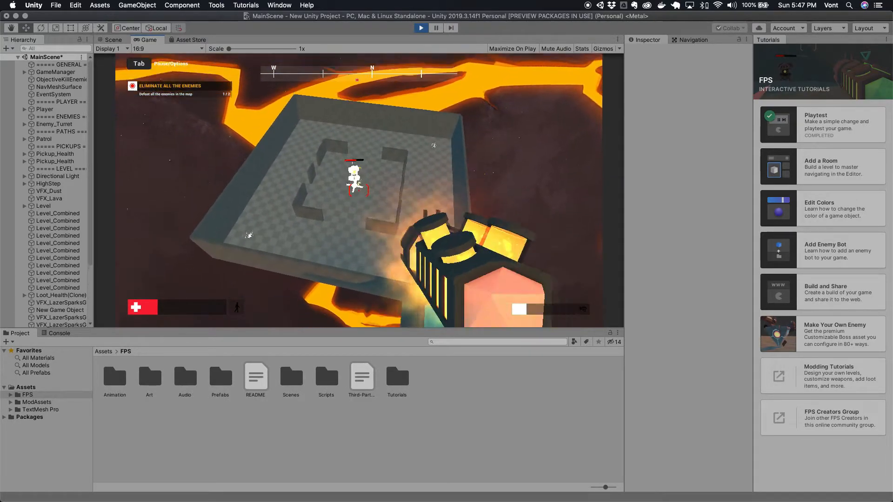
left_click(358, 190)
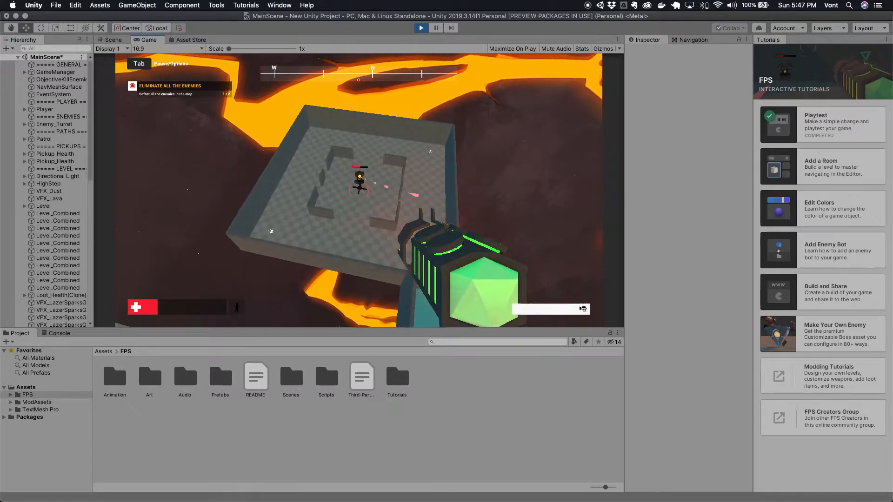
left_click(358, 190)
left_click(358, 190)
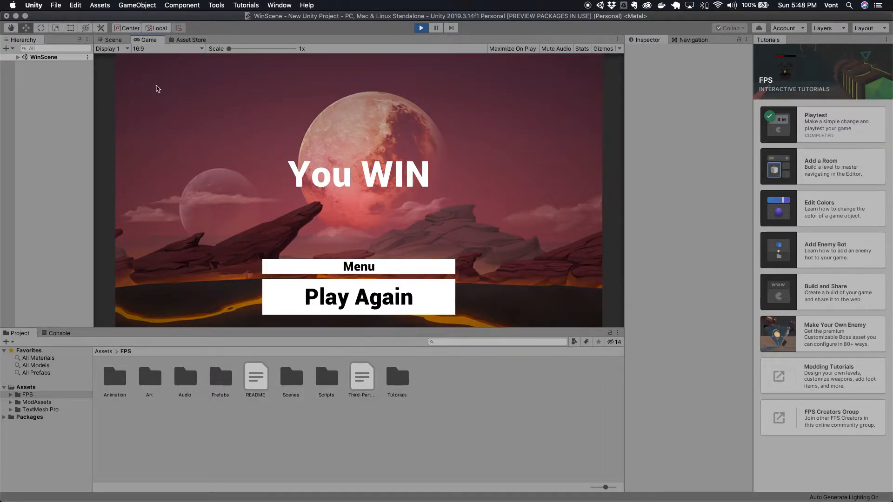
left_click(425, 29)
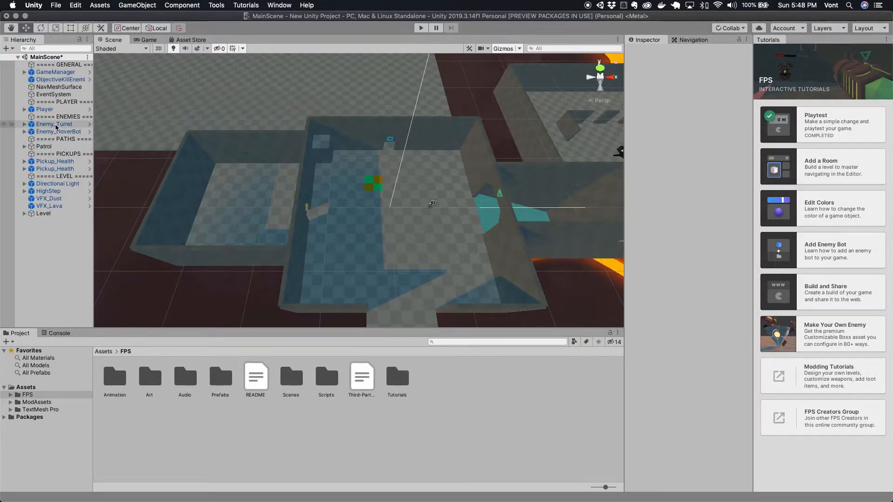
Set the Player GameObject's Gravity Down Force to 0 and enter Play Mode
left_click(45, 110)
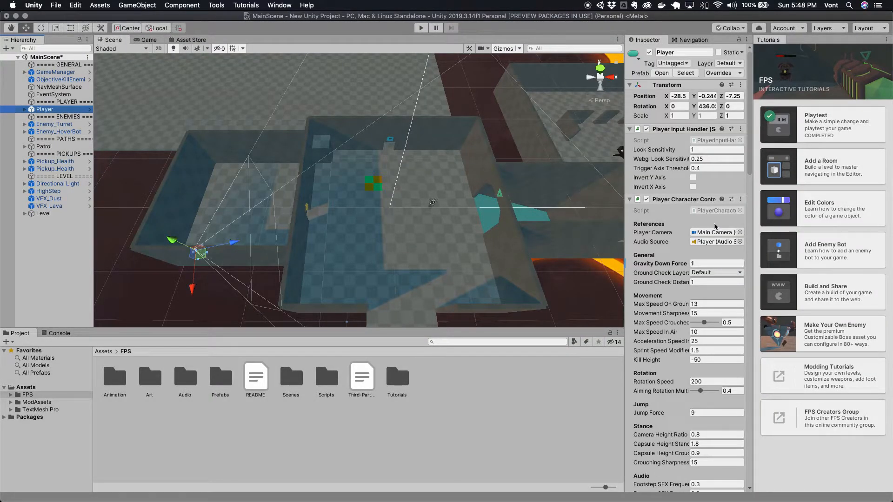
left_click(705, 262)
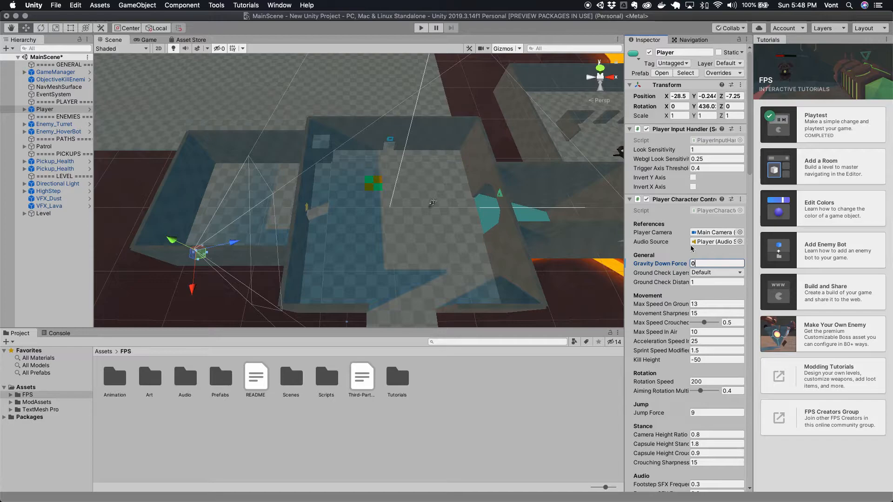
left_click(419, 30)
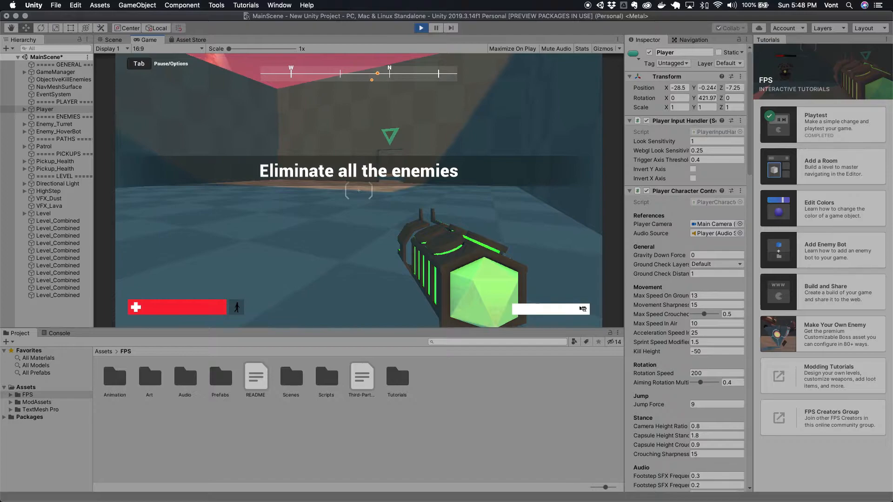
Playtest with zero gravity by moving forward, jumping out of the first room and firing at the rooms below
left_click(358, 190)
key("w")
key("space")
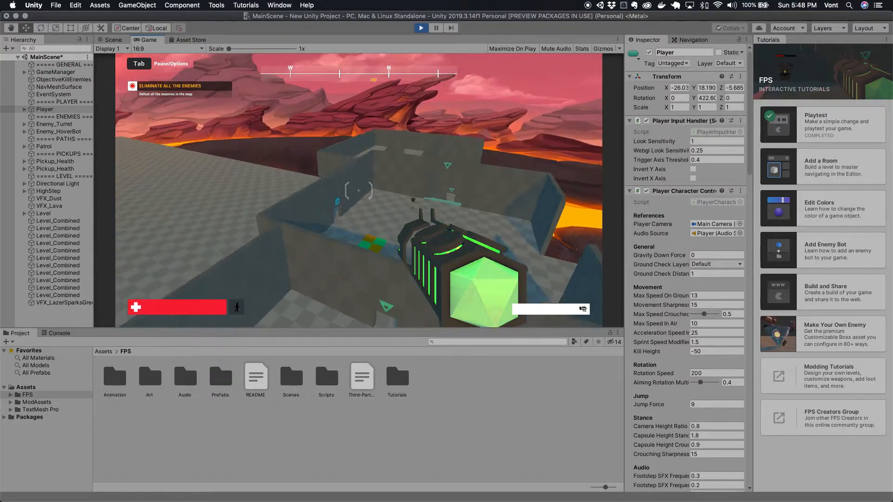
left_click(359, 190)
left_click(359, 191)
left_click(358, 190)
left_click(359, 190)
left_click(359, 191)
left_click(359, 190)
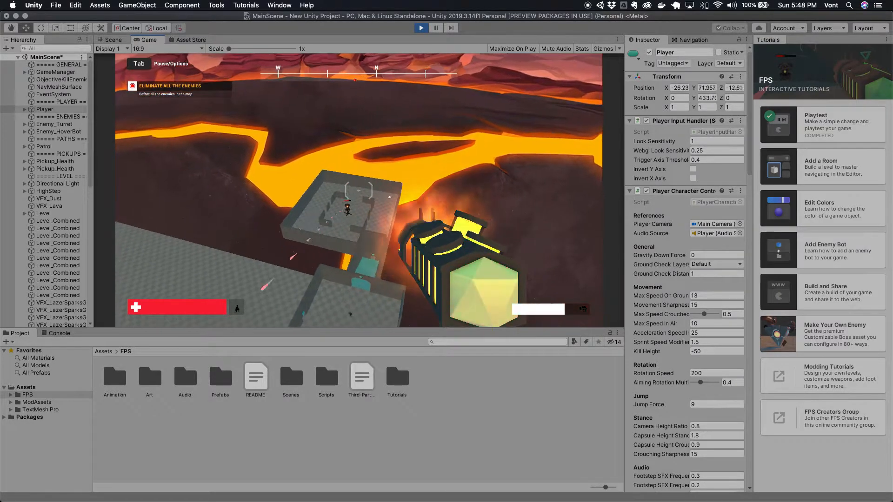
Keep shooting at the turret in the far room while drifting upward without gravity
left_click(358, 191)
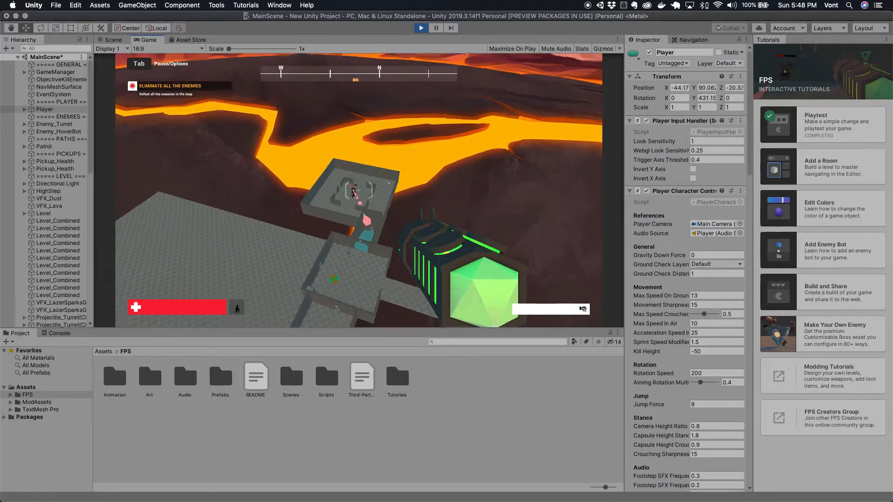
left_click(358, 191)
left_click(359, 190)
left_click(358, 191)
left_click(358, 190)
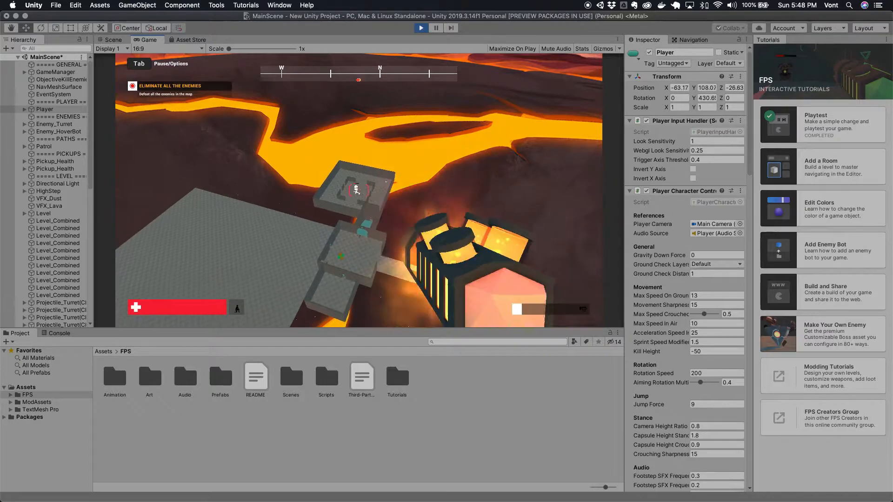
left_click(359, 191)
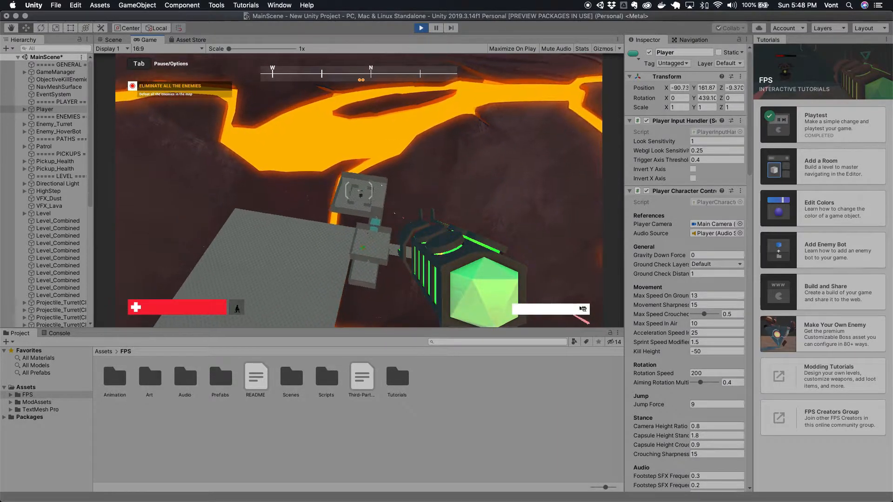
left_click(359, 190)
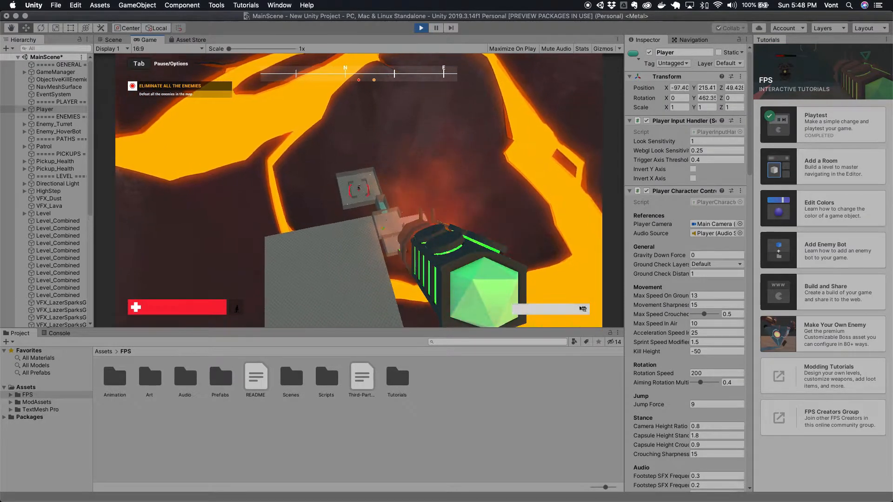
left_click(358, 190)
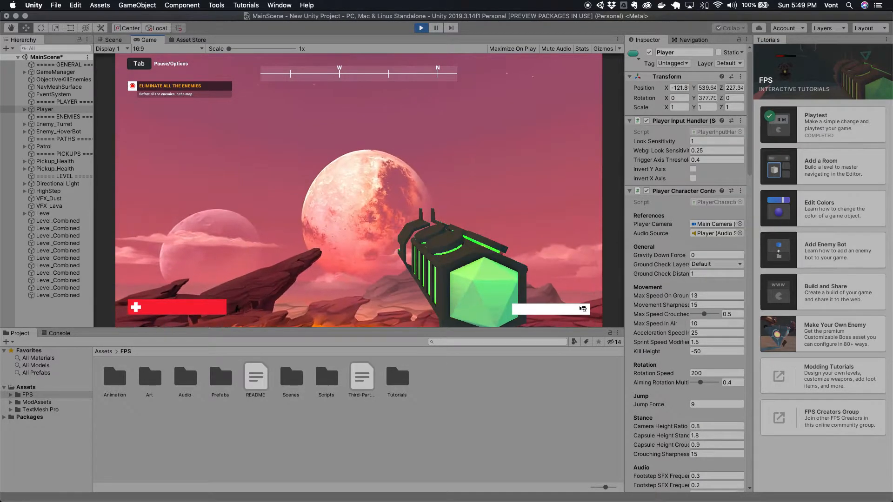
Set the Player's Gravity Down Force to -20, playtest the level briefly and exit Play Mode
left_click(421, 27)
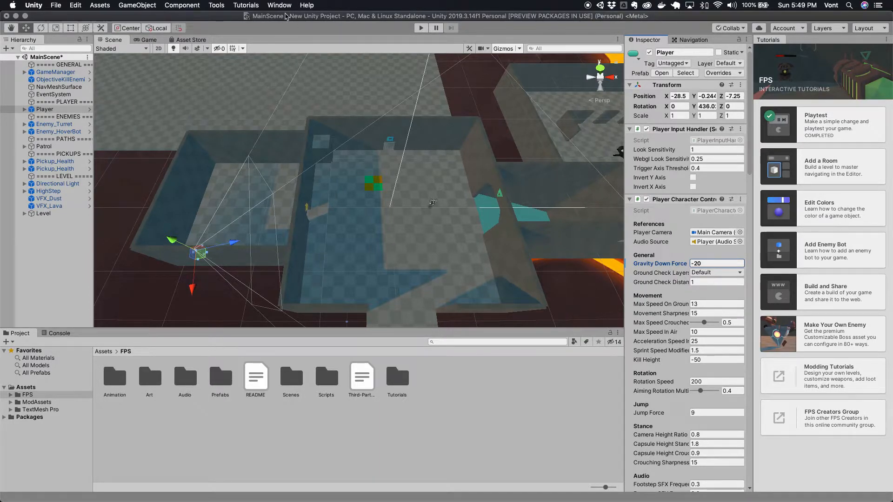
left_click(421, 29)
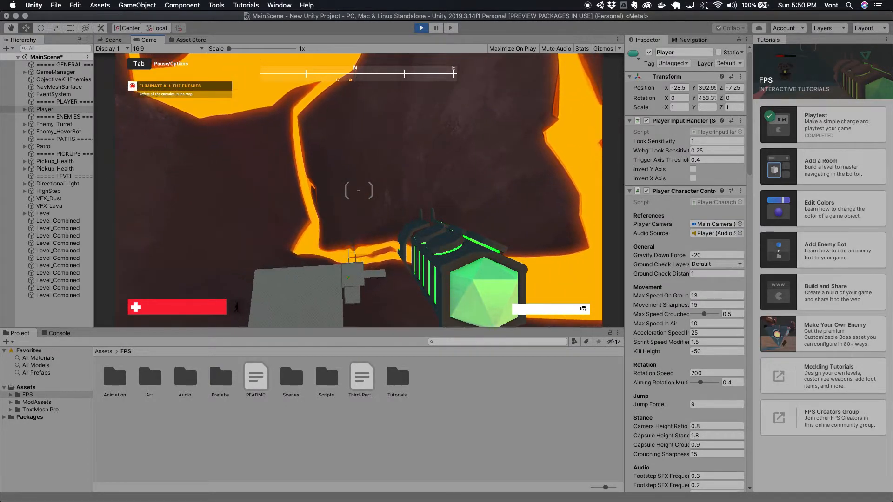
left_click(437, 28)
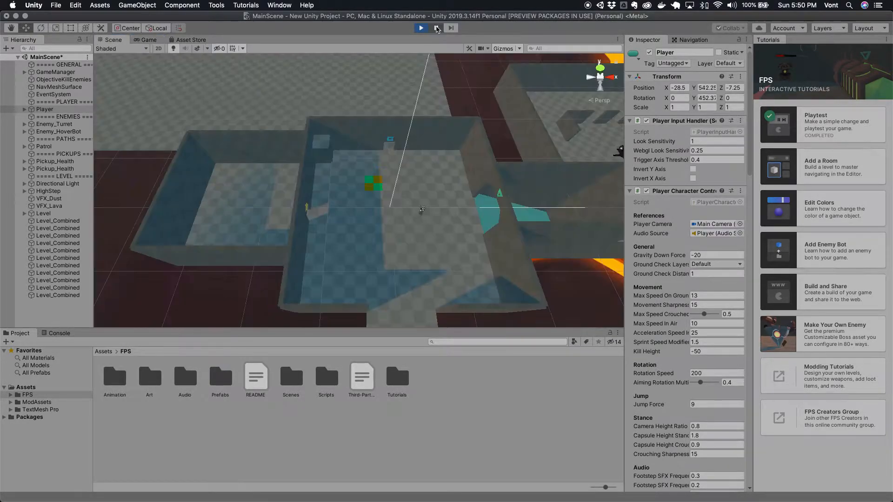
left_click(421, 27)
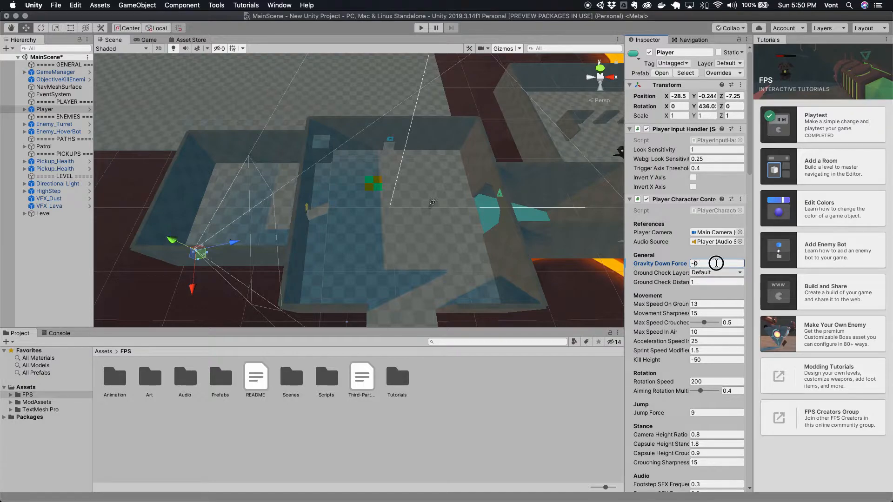
Set the Player's Gravity Down Force to -1 and playtest by jumping above the level and firing at the rooms below
left_click(422, 29)
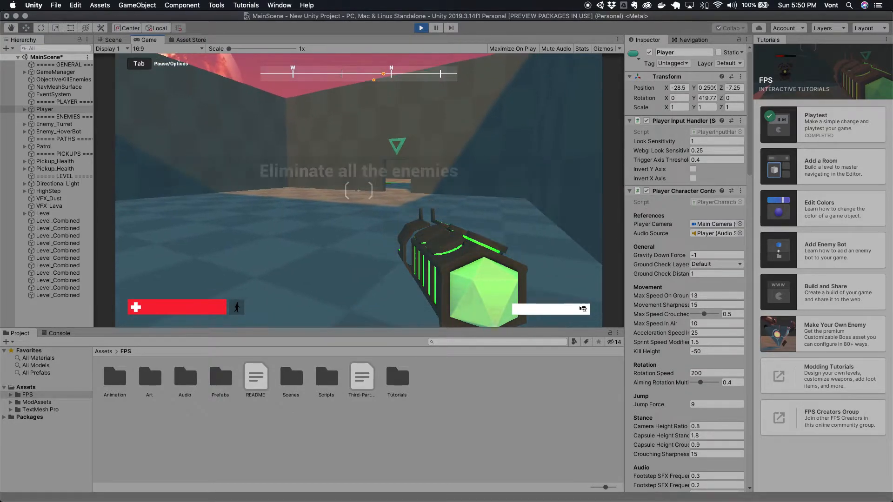
key("space")
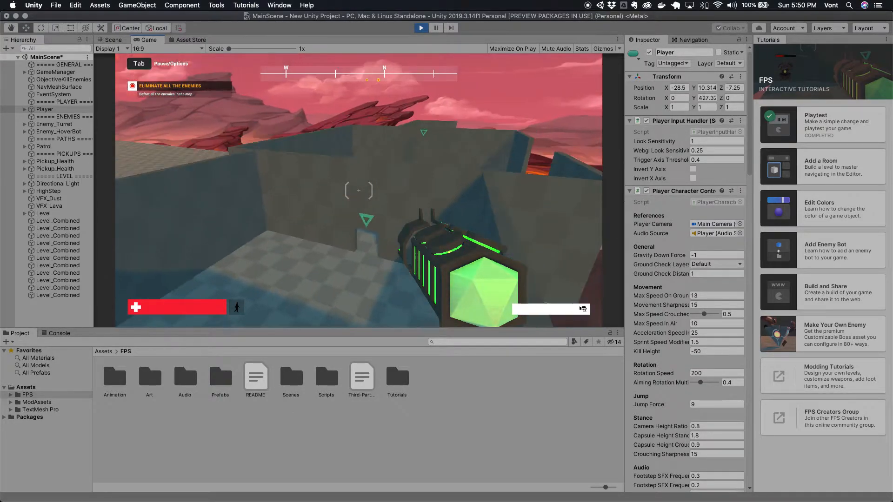
left_click(358, 191)
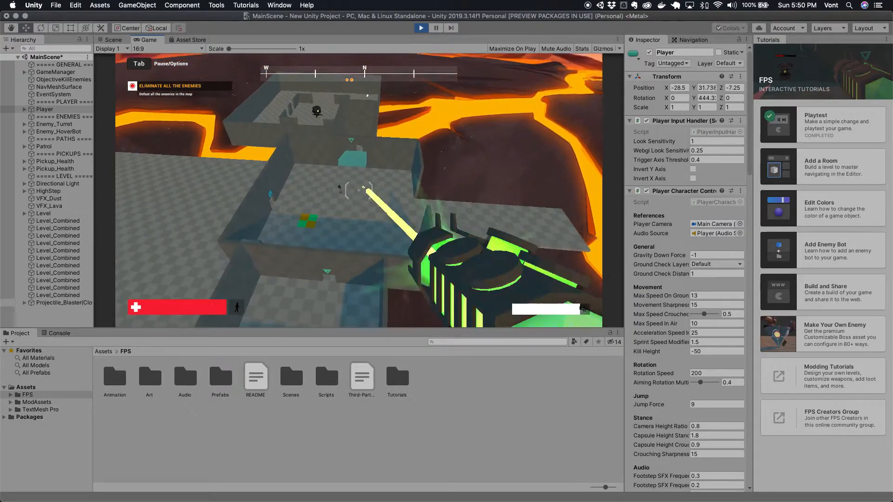
left_click(359, 190)
left_click(358, 190)
left_click(358, 190)
left_click(358, 190)
left_click(359, 190)
left_click(358, 190)
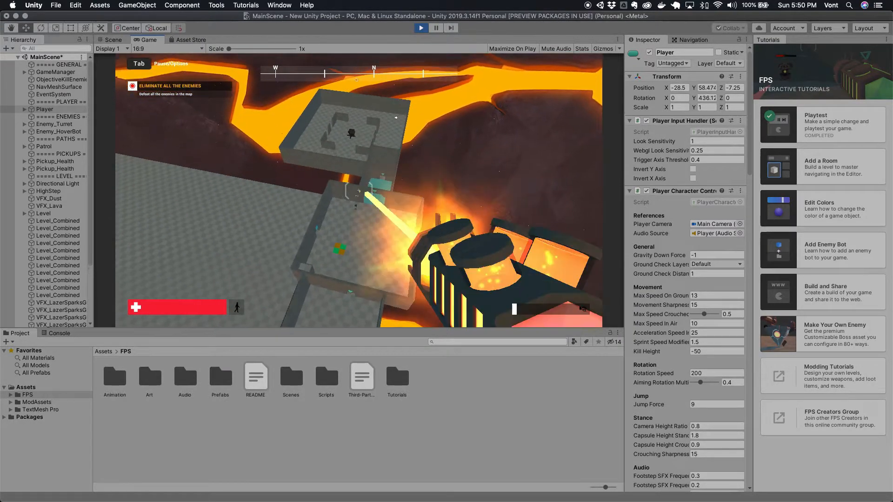
Drift away from the level and fire at the turret in the far room under the negative gravity
left_click(359, 190)
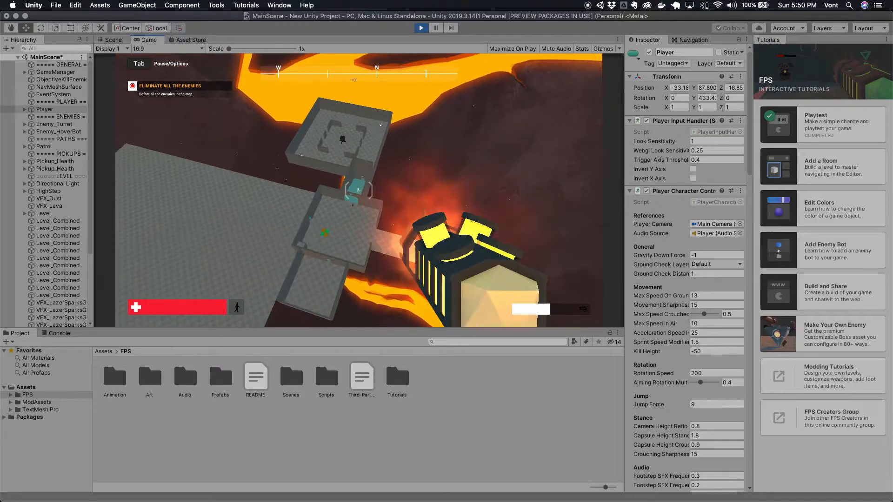
left_click(359, 190)
left_click(359, 190)
left_click(359, 190)
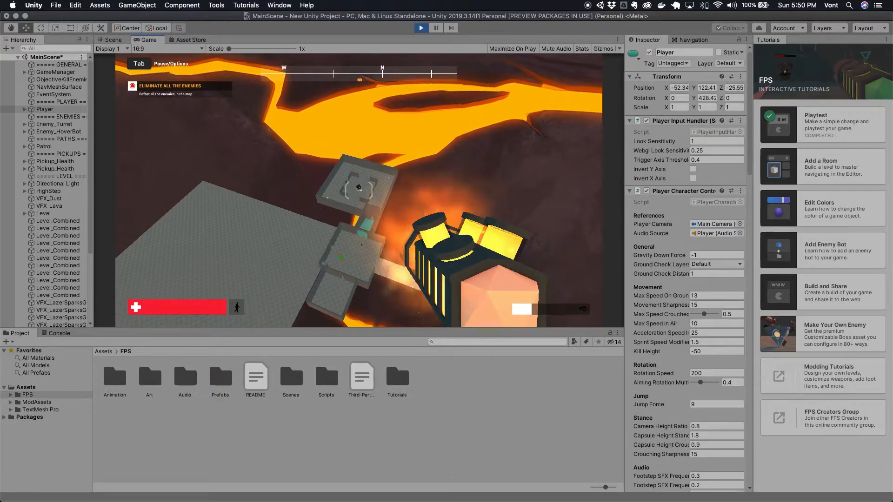
left_click(358, 190)
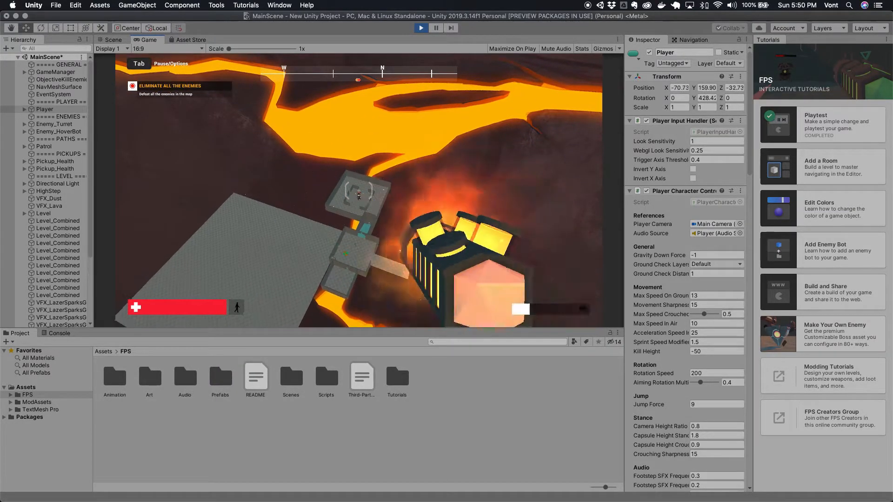
left_click(358, 190)
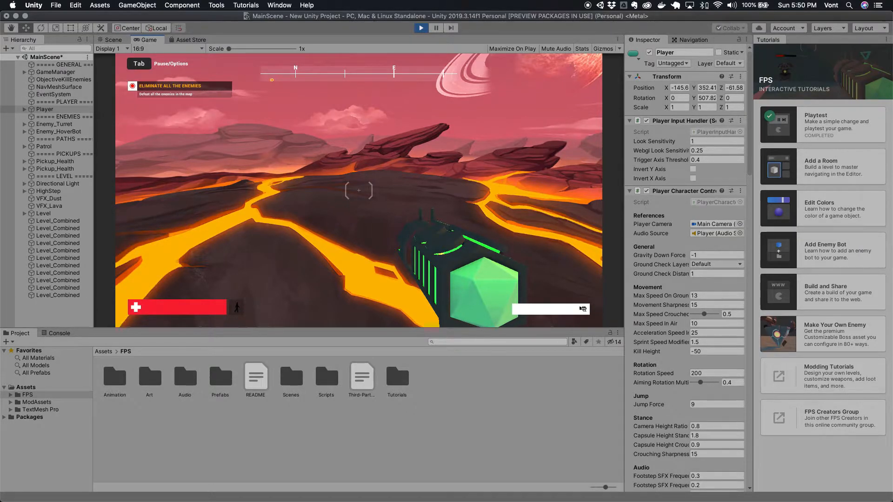
Open the Add a Room tutorial, discarding the unsaved changes to MainScene, and start it
left_click(824, 173)
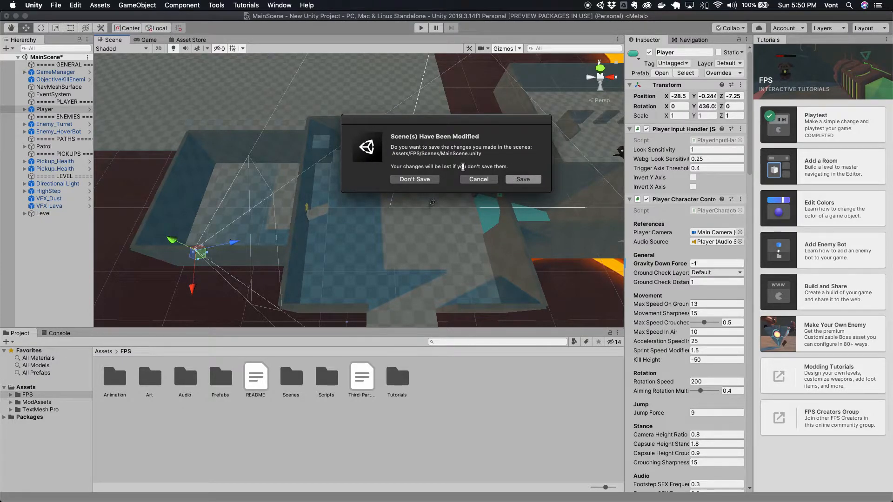
left_click(479, 180)
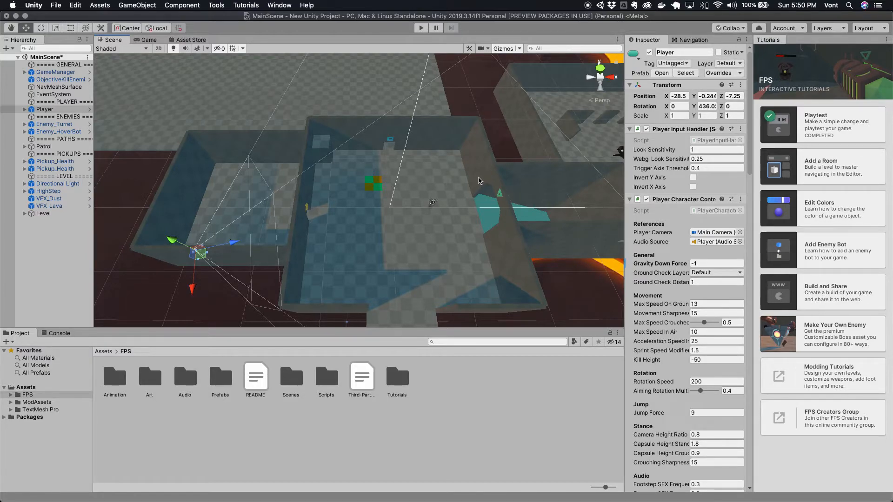
left_click(832, 158)
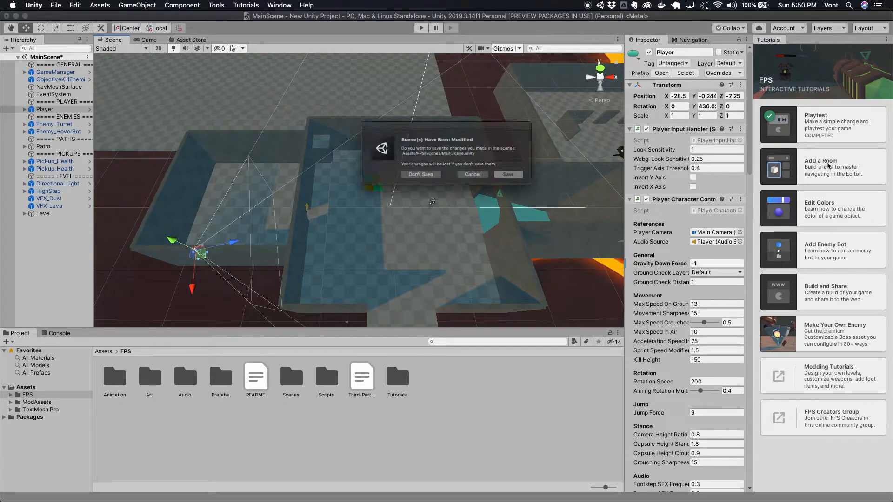
left_click(421, 179)
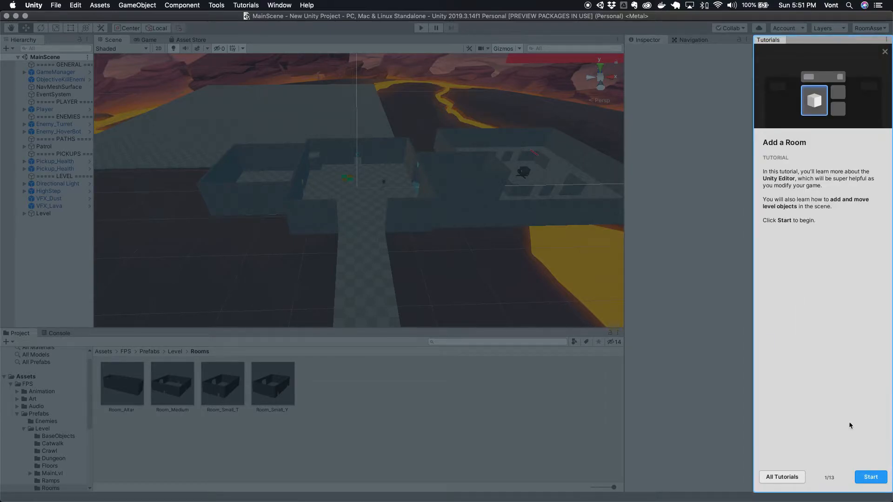
left_click(871, 477)
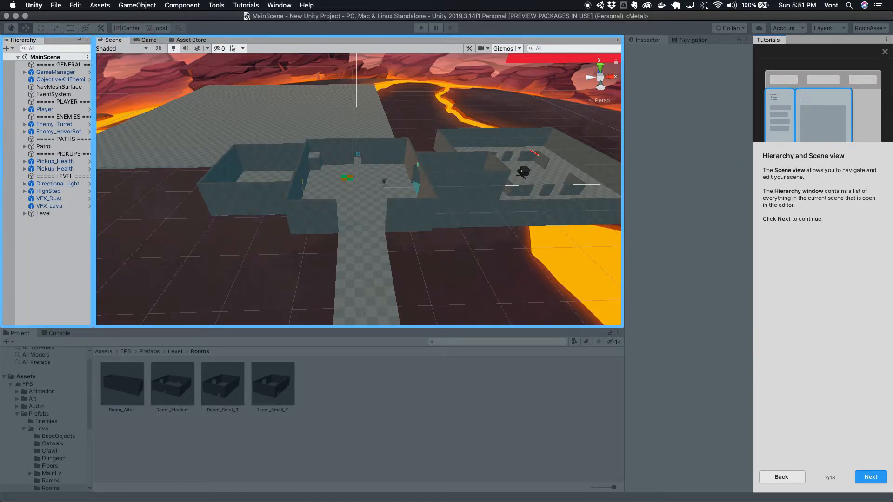
Select the Hand Tool and pan around the scene to complete the tutorial's Hand Tool and panning pages
left_click(858, 478)
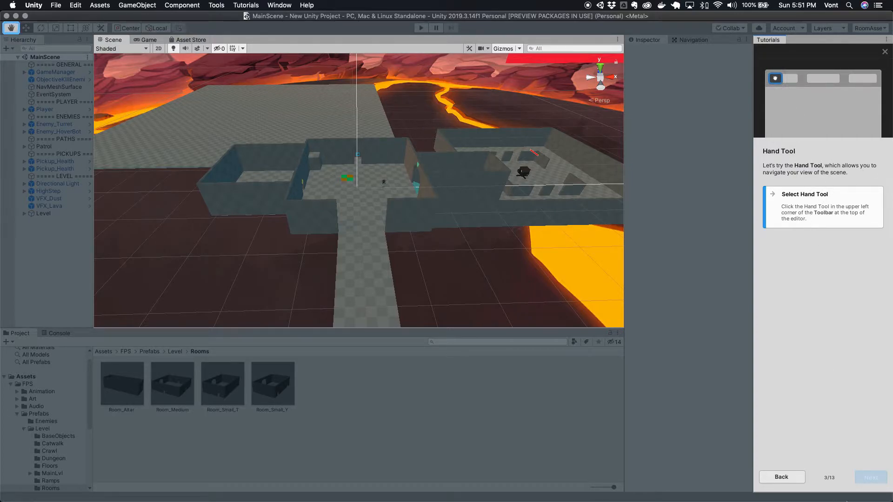
left_click(16, 30)
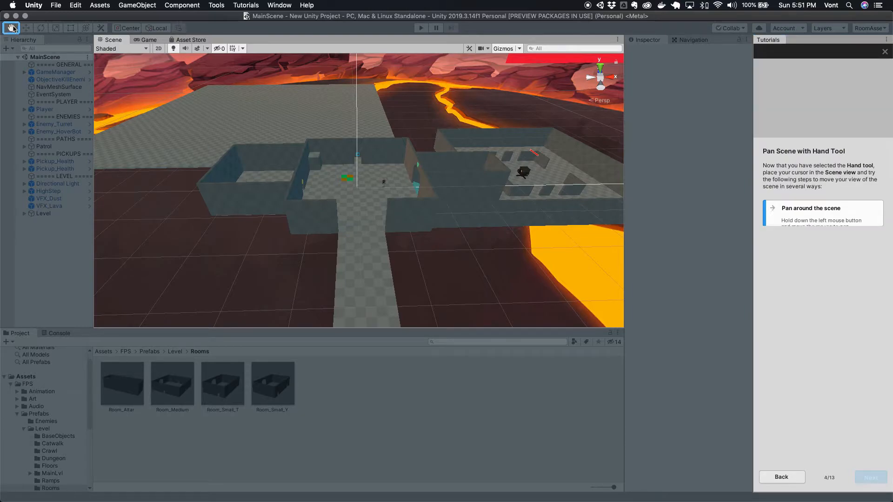
left_click_drag(407, 200, 352, 183)
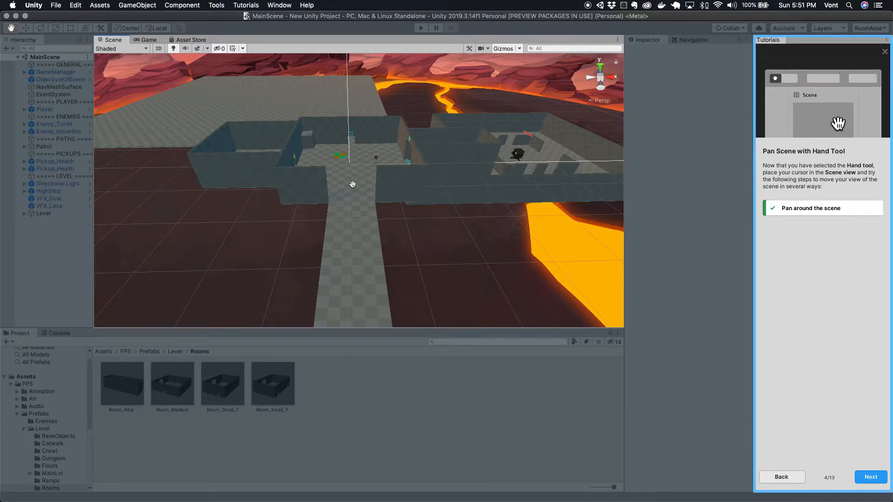
key("alt")
left_click_drag(353, 186, 369, 231, "alt")
left_click_drag(410, 212, 419, 177)
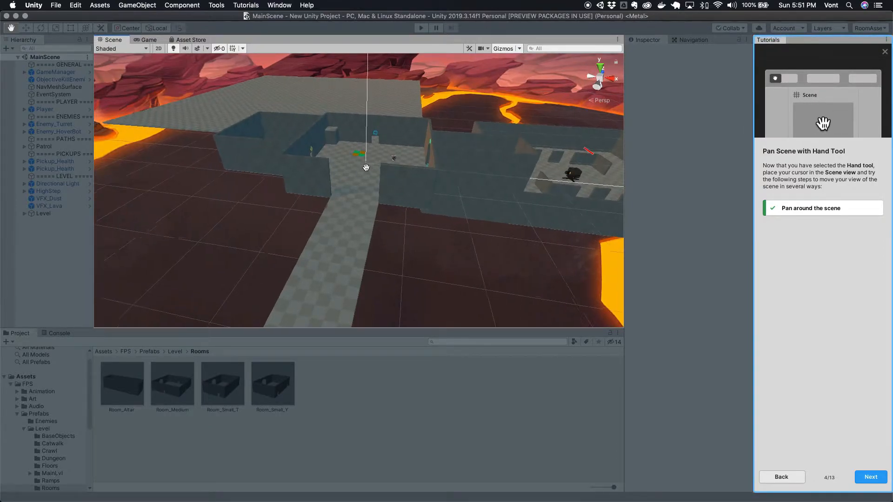
scroll(366, 168, "down", 3)
scroll(366, 167, "up", 8)
scroll(366, 168, "down", 5)
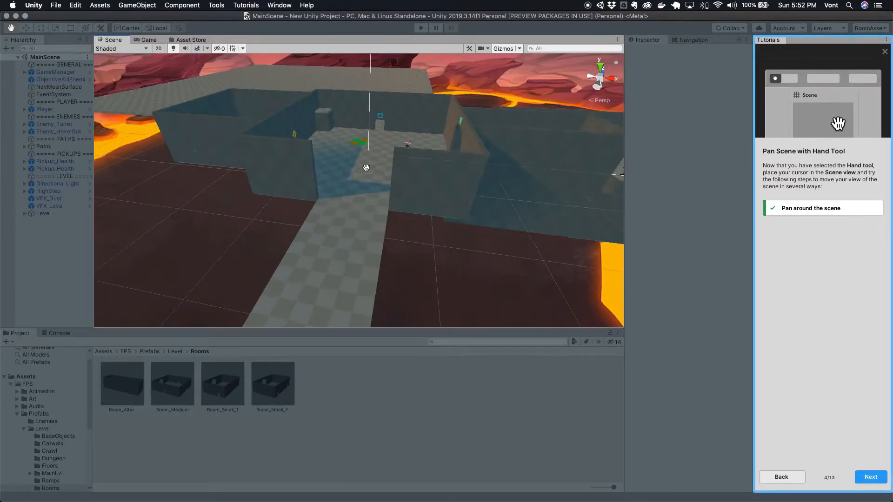
left_click(871, 478)
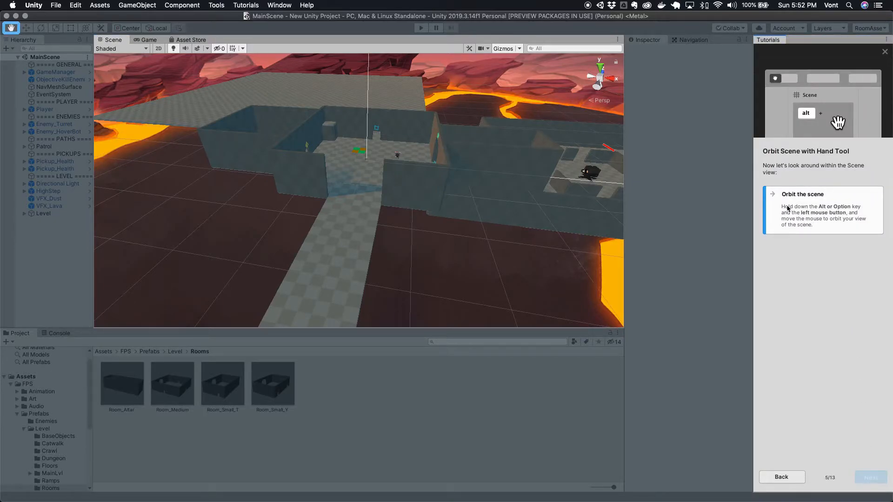
Orbit the level and zoom the Scene view to complete the tutorial's orbit and zoom pages
key("alt")
left_click_drag(378, 157, 56, 125, "alt")
left_click_drag(505, 125, 209, 139, "alt")
left_click(864, 477)
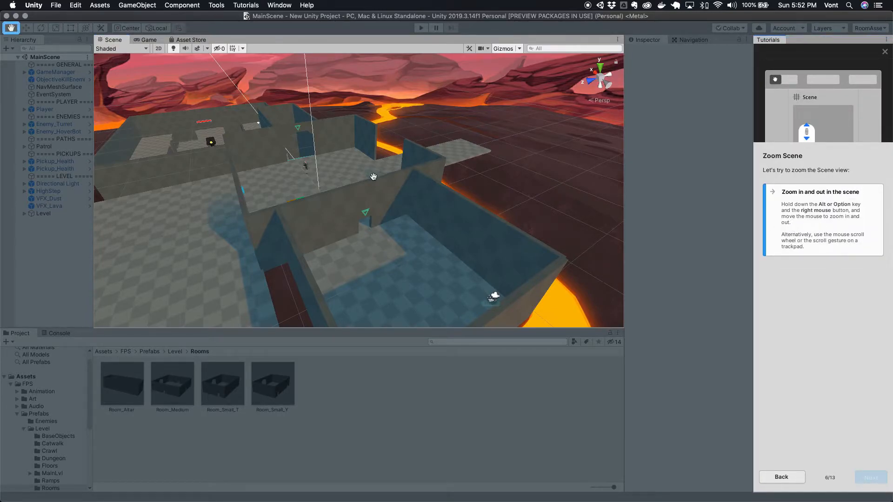
scroll(325, 172, "up", 3)
right_click_drag(369, 159, 563, 275, "alt")
left_click(868, 476)
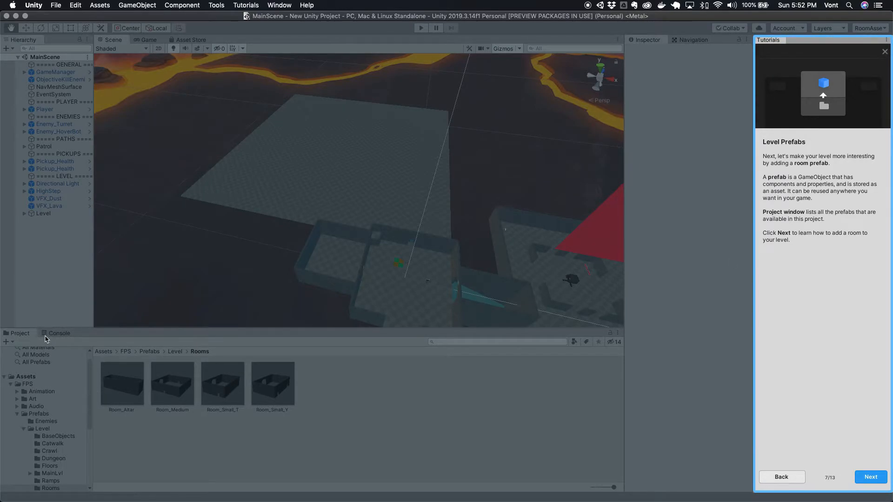
Continue past the Level Prefabs page and place the Room_Altar prefab on the empty checkered floor in the scene
left_click(870, 476)
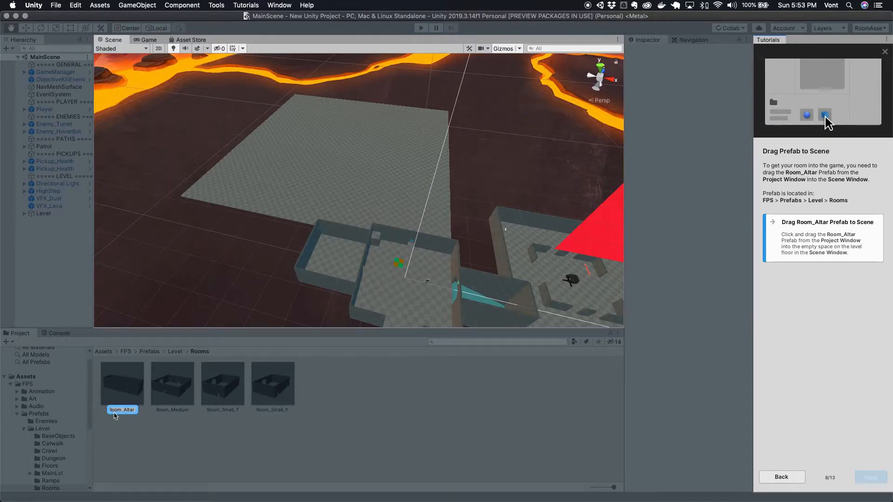
scroll(313, 279, "down", 2)
scroll(362, 271, "up", 2)
scroll(384, 277, "down", 2)
mouse_move(381, 267)
left_mouse_down()
mouse_move(334, 215)
mouse_move(370, 247)
mouse_move(383, 234)
mouse_move(379, 277)
left_mouse_up()
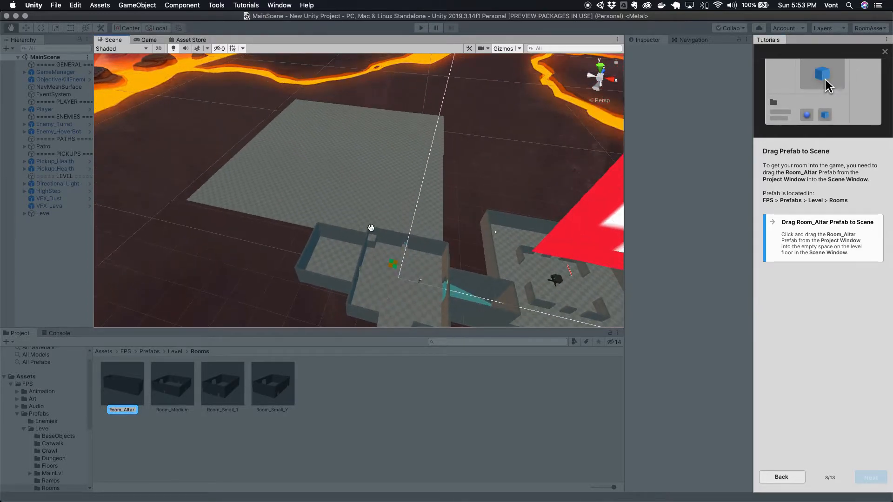
scroll(329, 164, "up", 5)
scroll(330, 160, "up", 3)
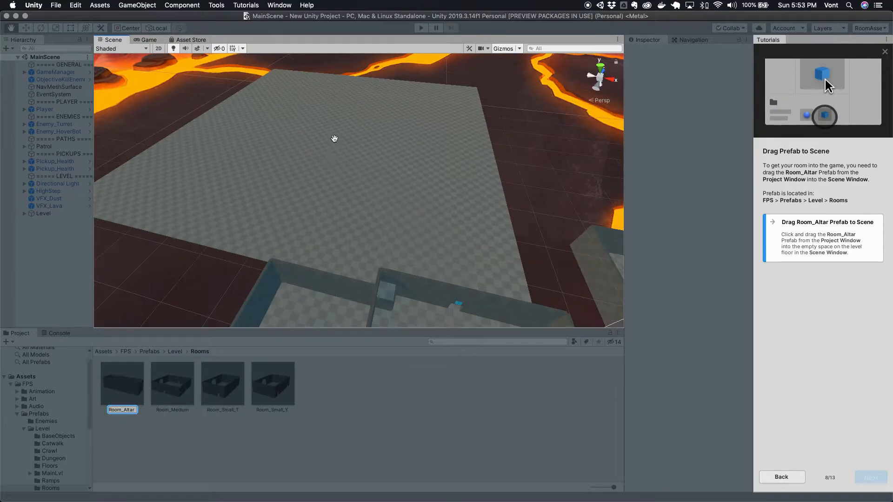
left_click_drag(332, 138, 408, 269)
scroll(347, 171, "up", 4)
scroll(345, 176, "up", 1)
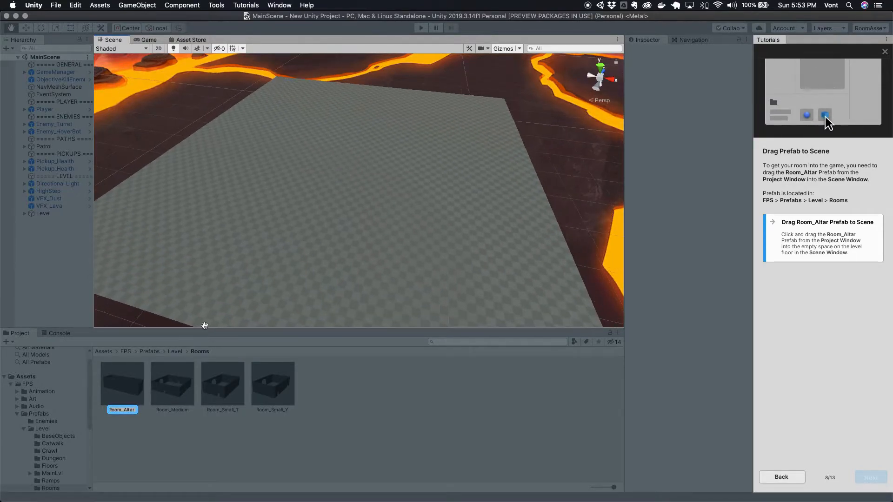
left_click_drag(107, 408, 202, 201)
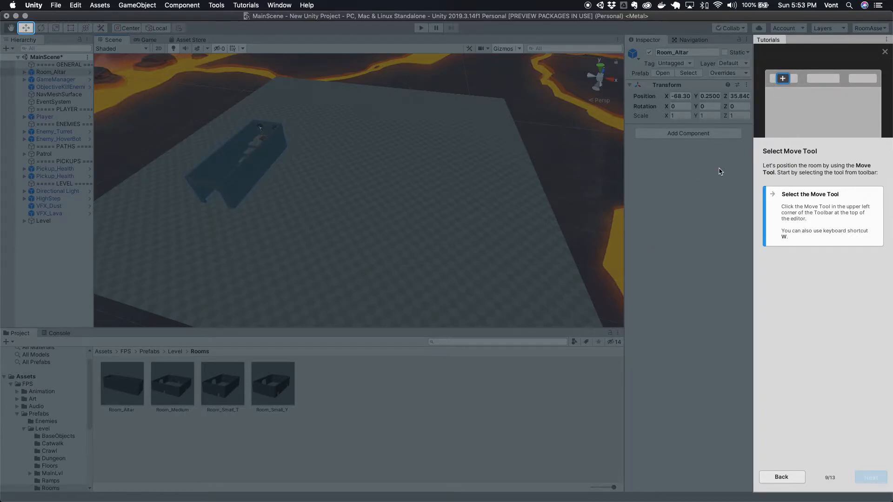
Select the Move Tool and move Room_Altar along the X axis to about -38.7
left_click(26, 28)
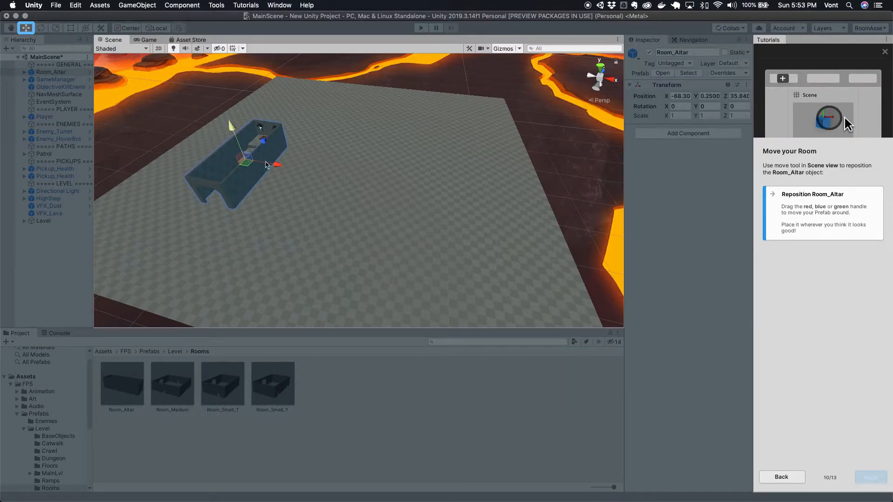
left_click_drag(311, 165, 297, 179, "alt")
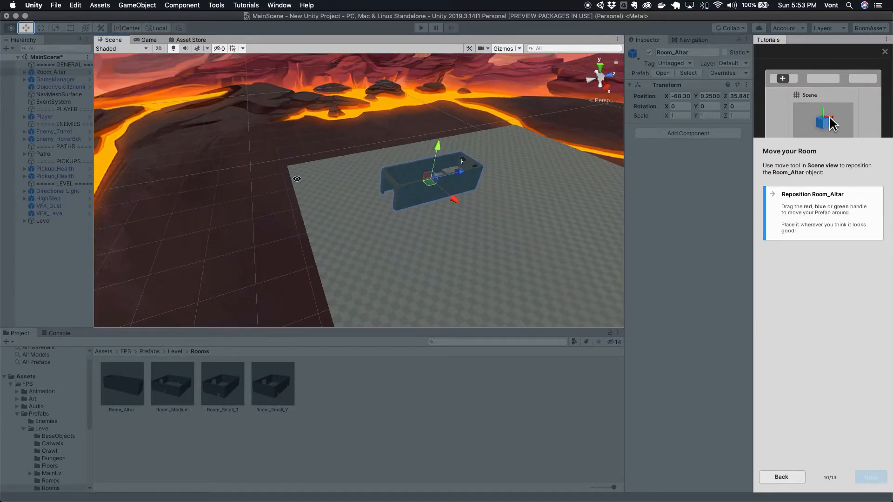
left_click_drag(495, 196, 349, 206, "alt")
left_click_drag(513, 244, 321, 157)
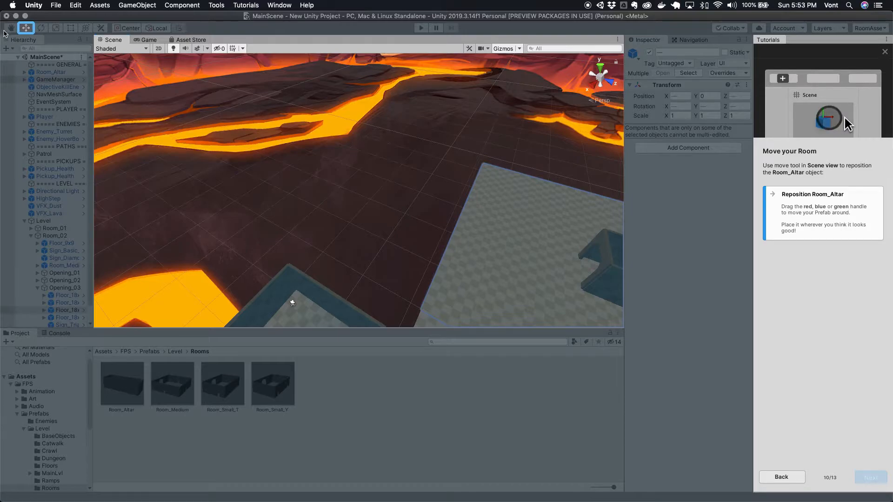
left_click(578, 243)
left_click_drag(566, 240, 736, 245, "alt")
left_click_drag(502, 220, 483, 168, "alt")
left_click(482, 168)
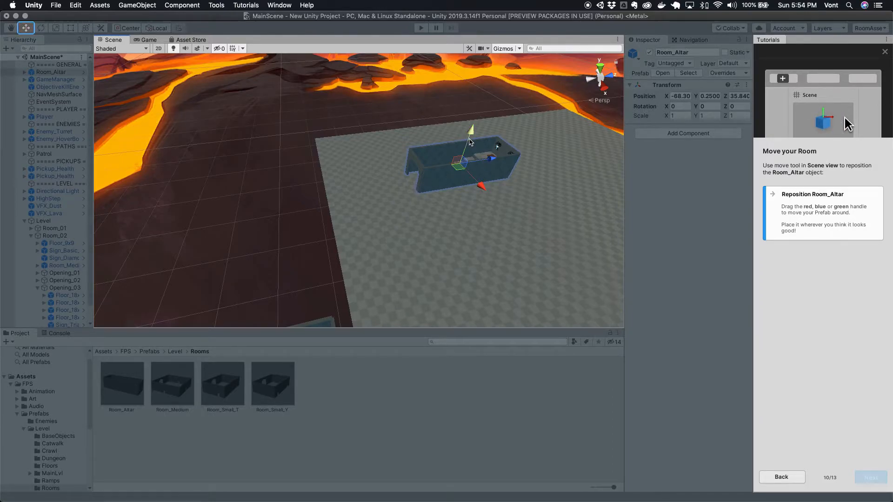
left_click_drag(484, 186, 495, 213)
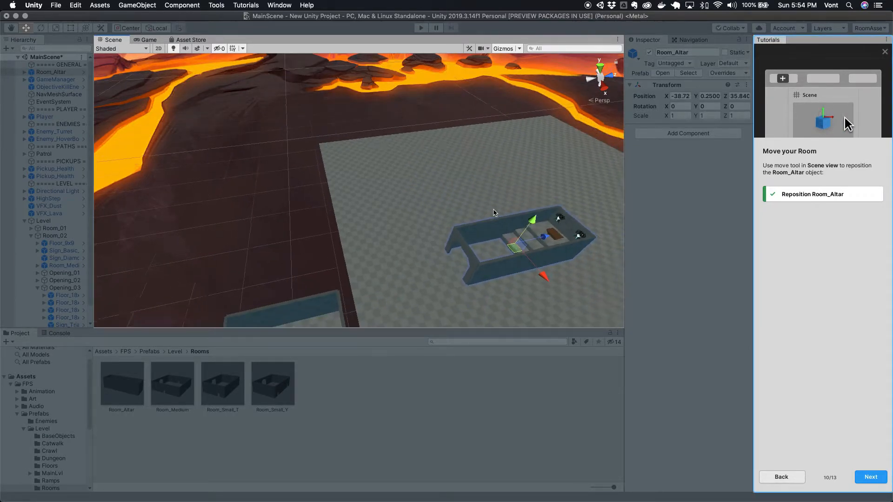
Move Room_Altar next to the existing rooms at X -2.5 and Z 16, and continue to the navigation mesh page
scroll(494, 212, "down", 6)
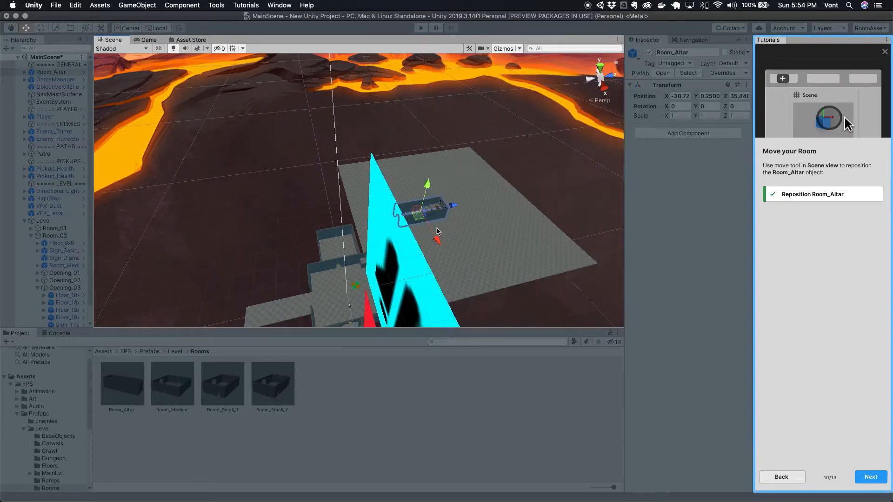
scroll(438, 233, "up", 5)
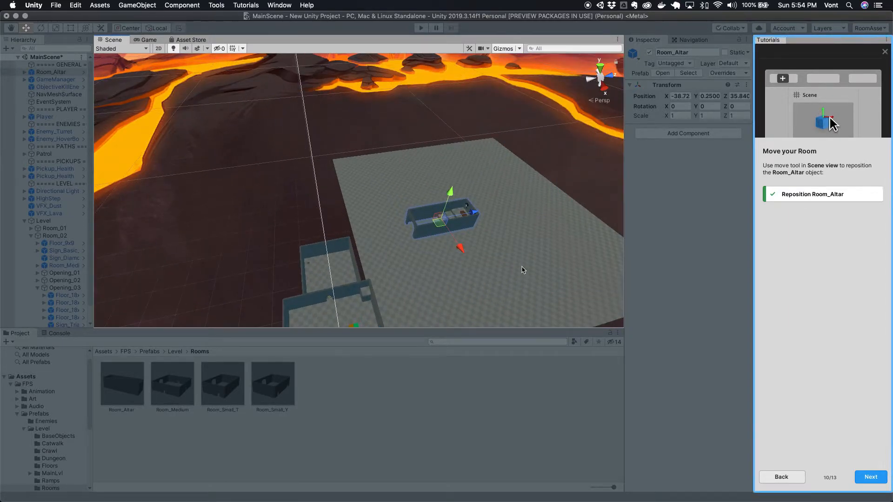
left_click(521, 270, "shift")
left_click_drag(482, 260, 402, 197, "alt")
left_click(420, 242)
left_click_drag(419, 242, 368, 240, "alt")
left_click(467, 283)
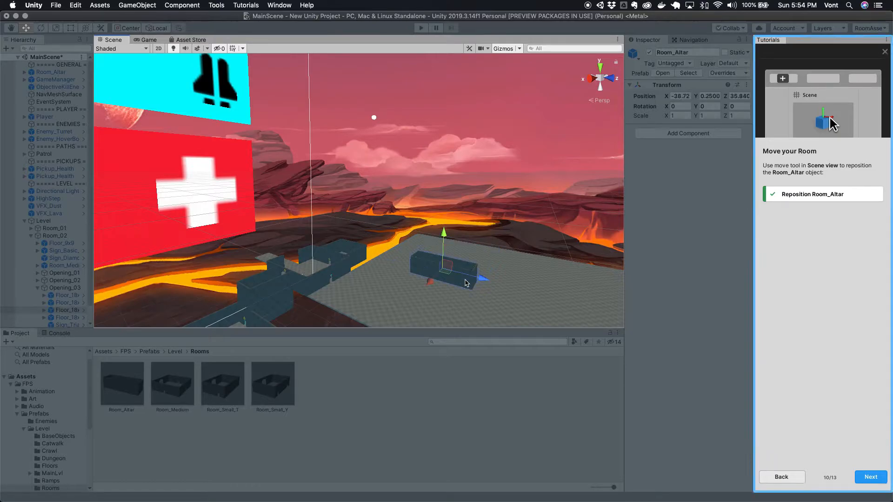
left_click_drag(425, 285, 395, 298)
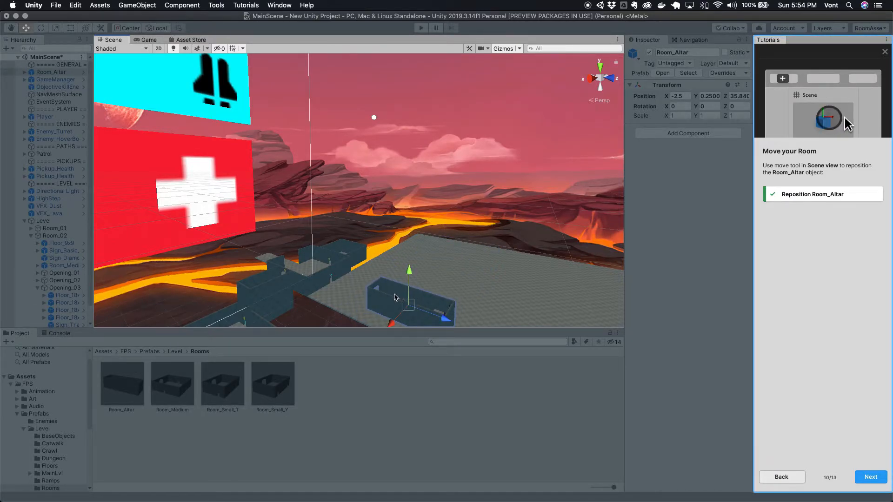
left_click_drag(442, 315, 380, 300)
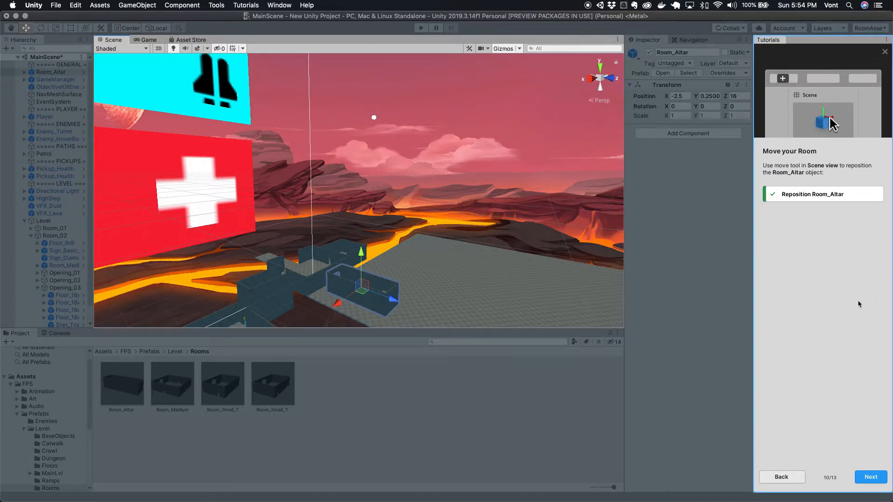
left_click(878, 475)
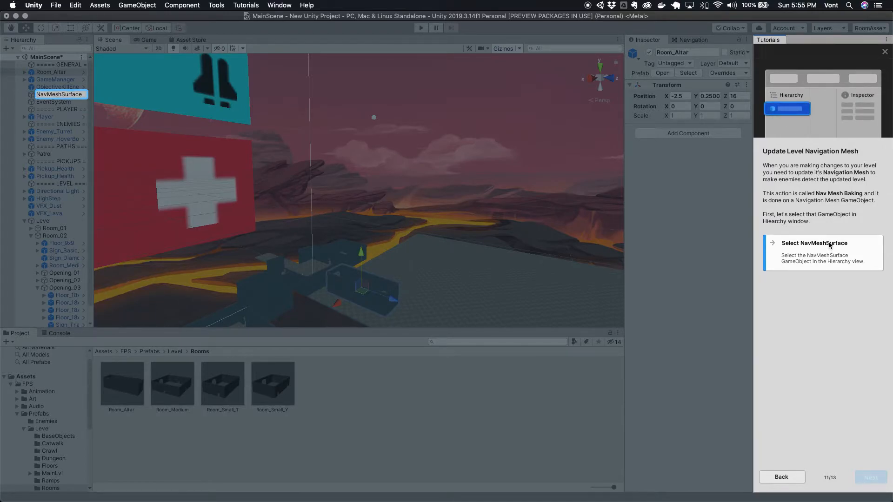
Bake the navigation mesh on NavMeshSurface and view the tutorial's completion page before returning to the Bake Navigation Mesh page
left_click(61, 96)
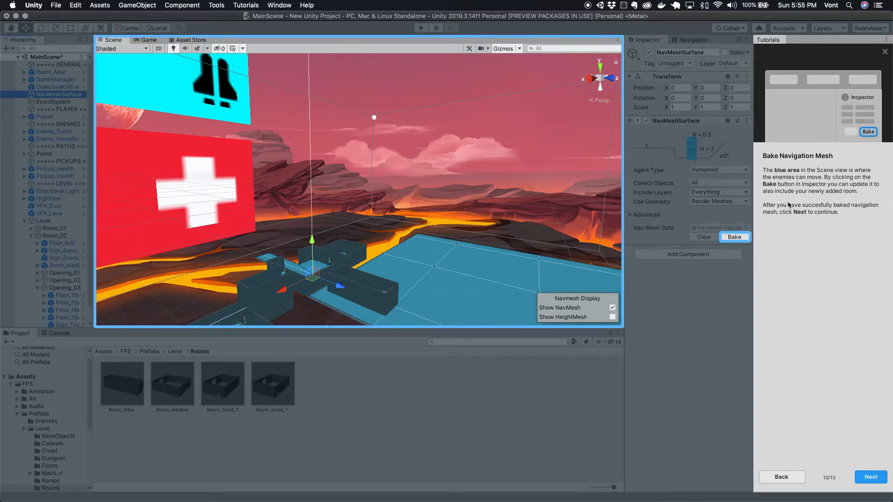
left_click(739, 238)
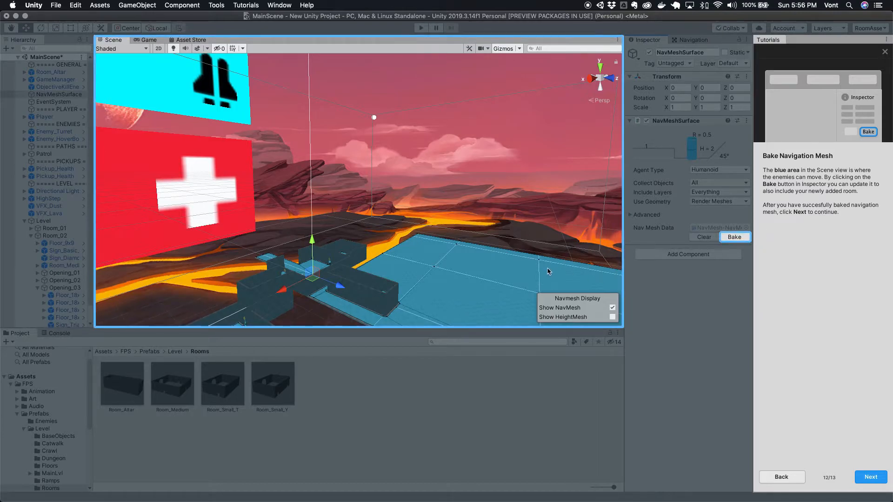
left_click(729, 241)
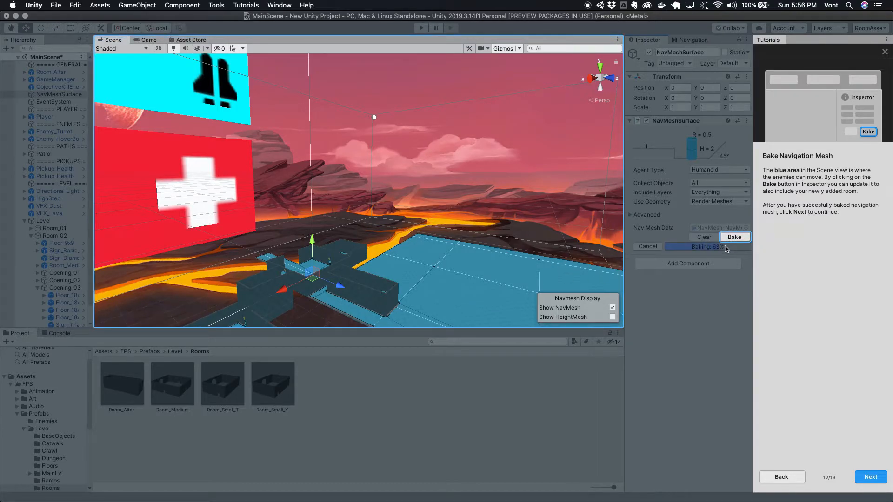
left_click(736, 240)
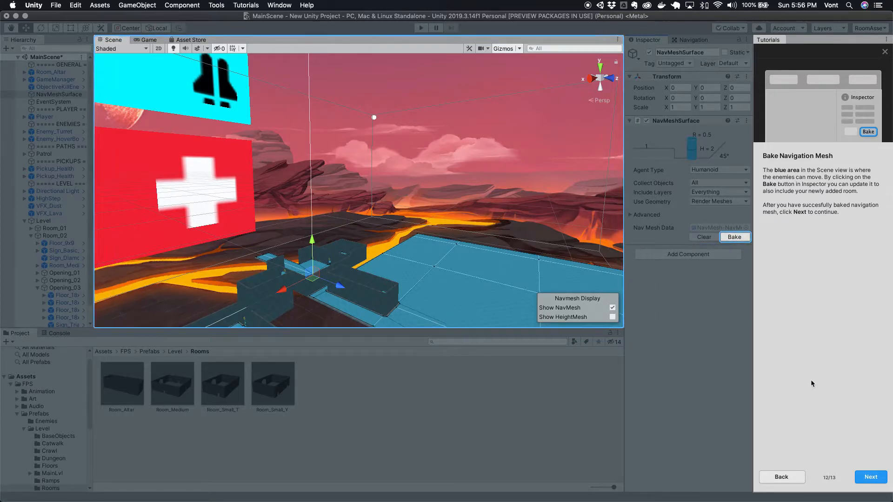
left_click(870, 478)
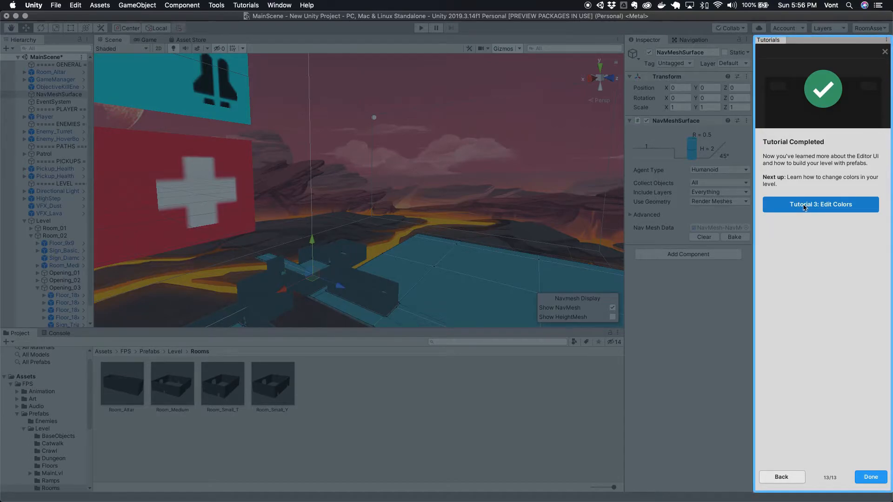
left_click(792, 475)
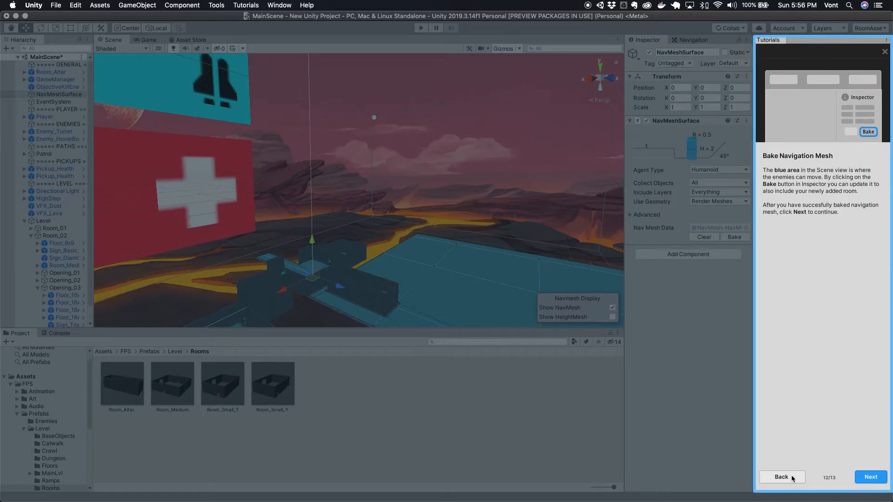
Review the tutorial back to the Move your Room page, reselect NavMeshSurface, and return to the Bake Navigation Mesh page
left_click(793, 477)
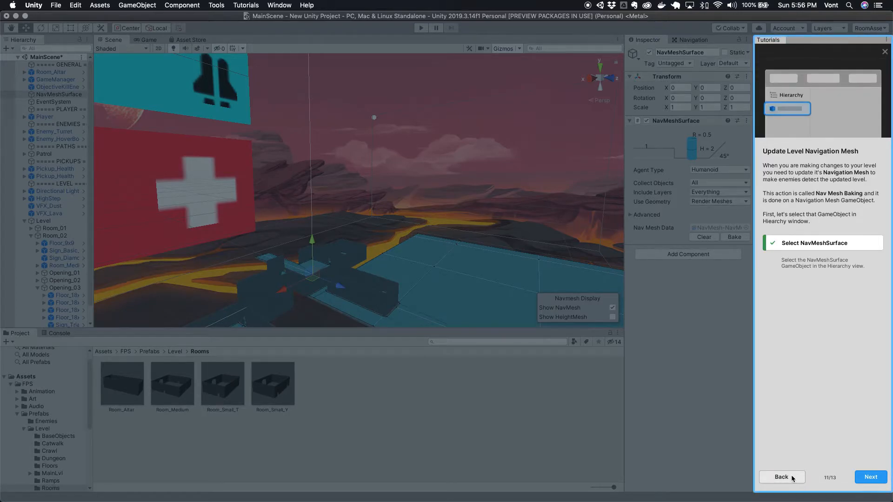
left_click(792, 477)
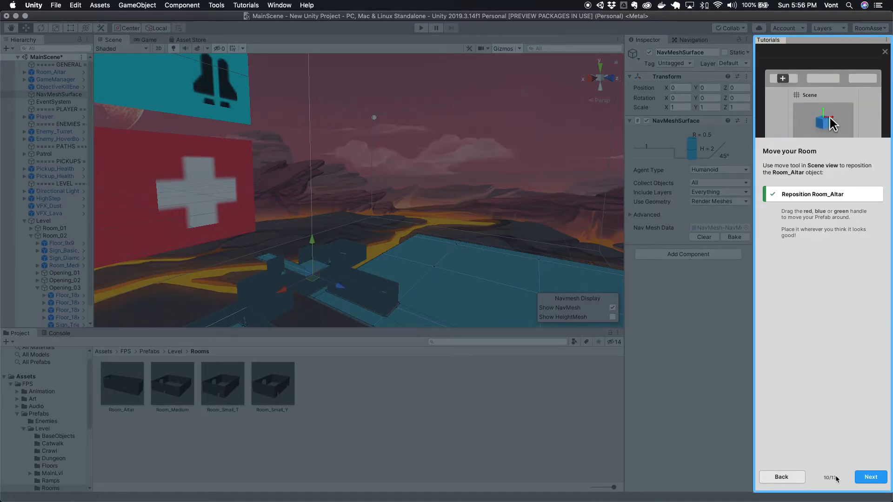
left_click(868, 478)
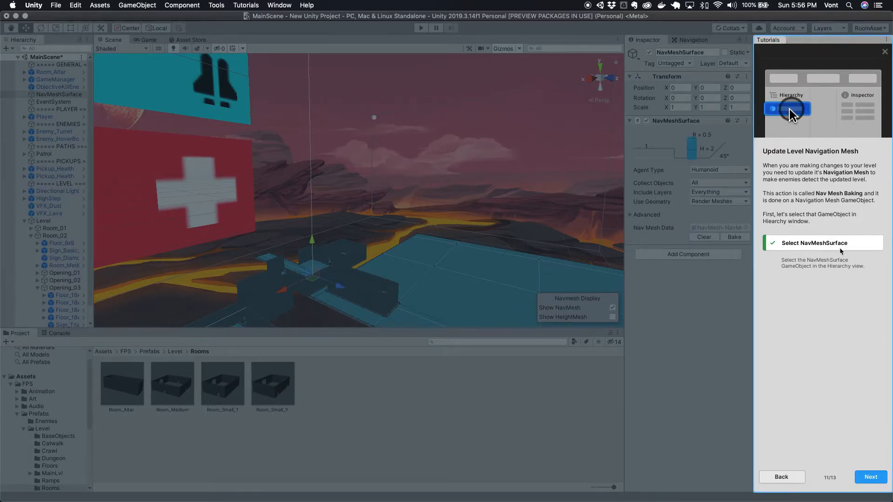
left_click(54, 95)
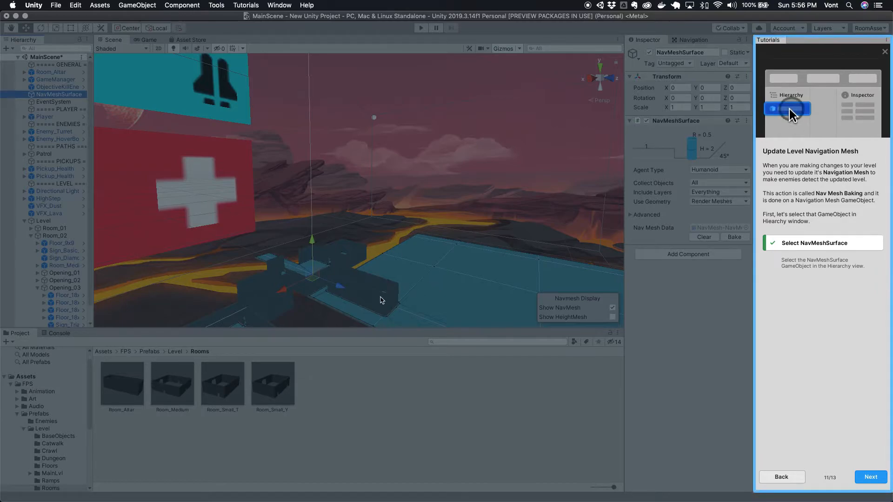
left_click(877, 484)
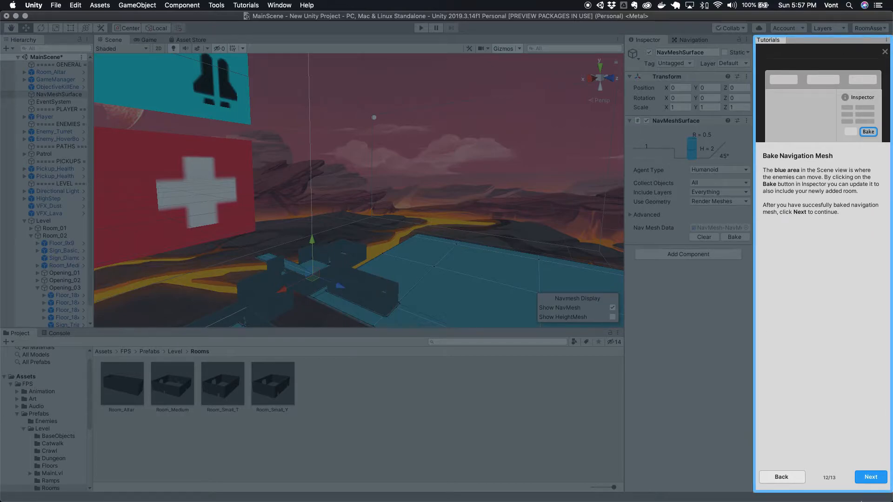
Decline exiting the tutorial early, continue to the completion page and finish the Add a Room tutorial
left_click(885, 52)
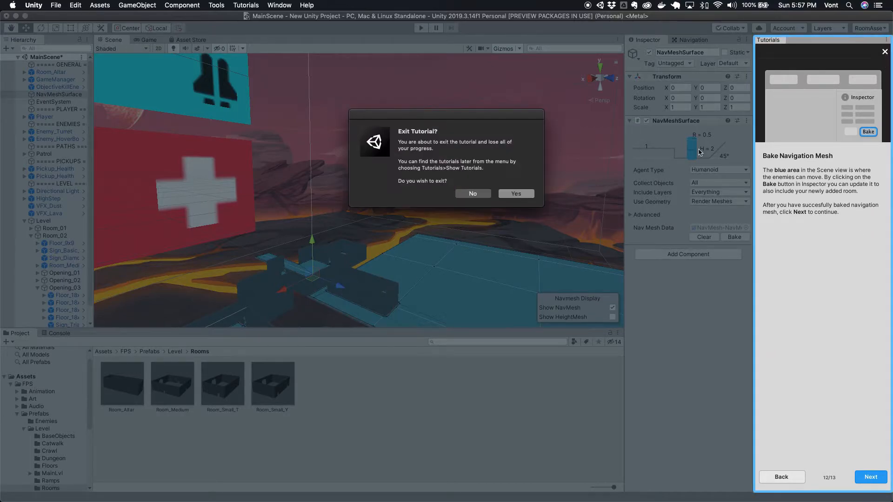
left_click(487, 196)
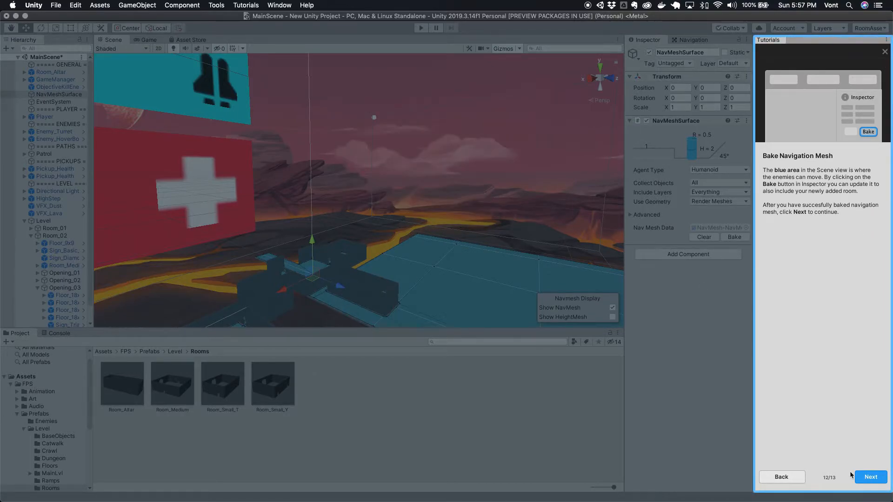
left_click(865, 478)
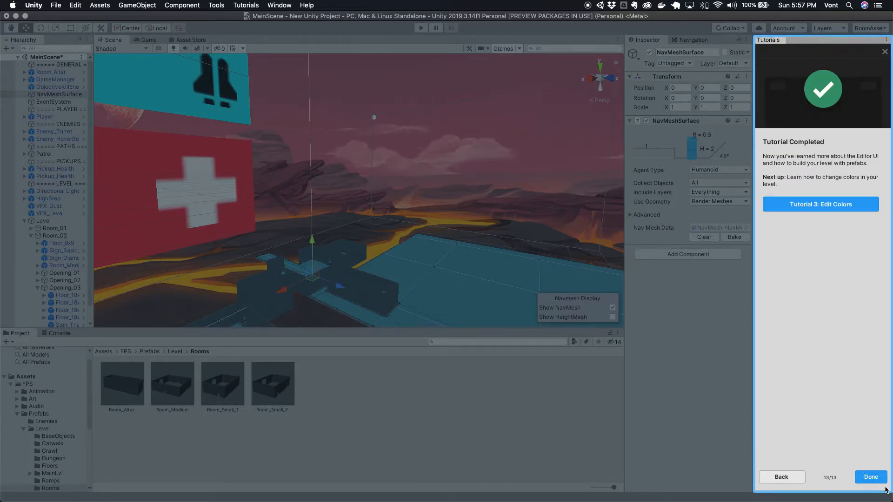
left_click(877, 479)
Examine the added altar room in the scene, from the surrounding level to its steps, altar and enemies
left_click_drag(434, 279, 466, 271, "shift")
left_click(428, 279)
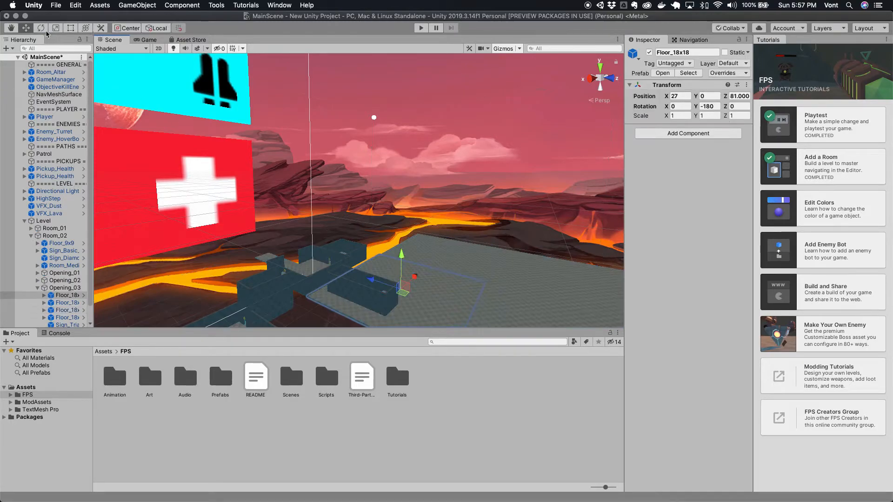
left_click(5, 28)
left_click_drag(435, 309, 486, 256)
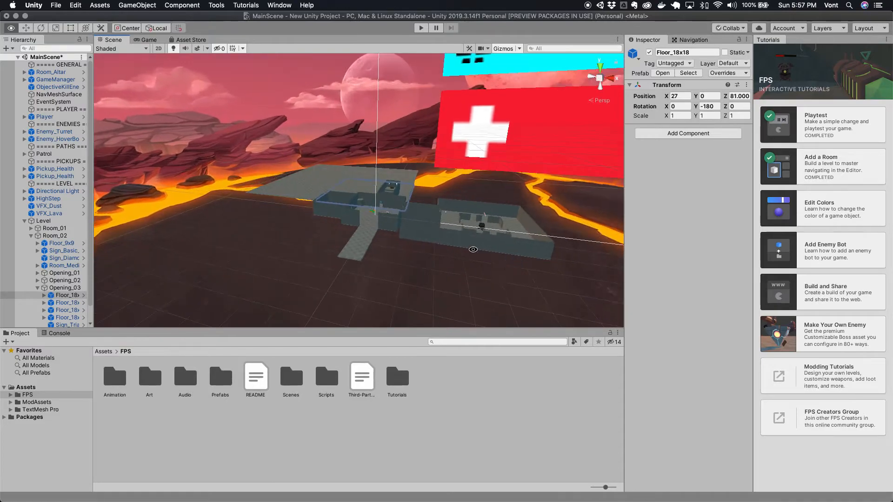
scroll(389, 204, "up", 6)
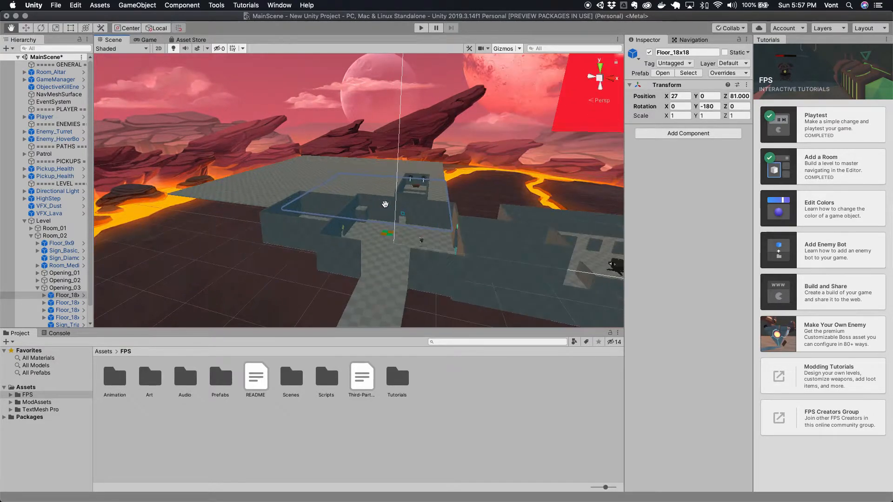
left_click_drag(429, 211, 428, 192)
right_click_drag(429, 191, 412, 303, "alt")
mouse_move(463, 192)
left_mouse_down("alt")
mouse_move(431, 186)
mouse_move(491, 120)
mouse_move(459, 168)
mouse_move(372, 165)
mouse_move(437, 172)
mouse_move(415, 173)
left_mouse_up("alt")
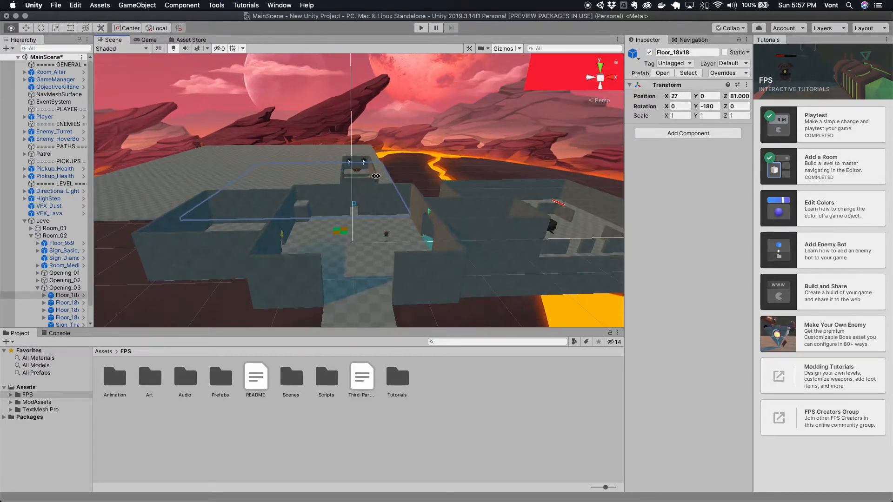
scroll(359, 180, "up", 10)
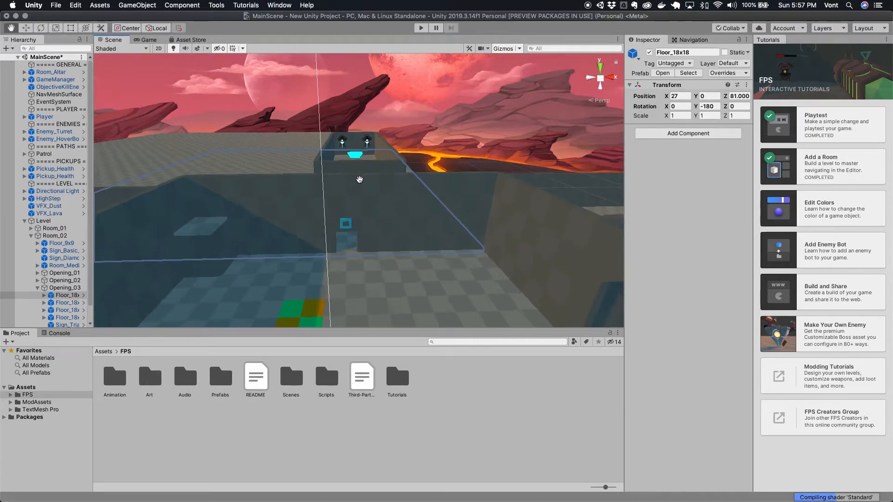
left_click_drag(359, 180, 359, 240)
scroll(359, 240, "up", 15)
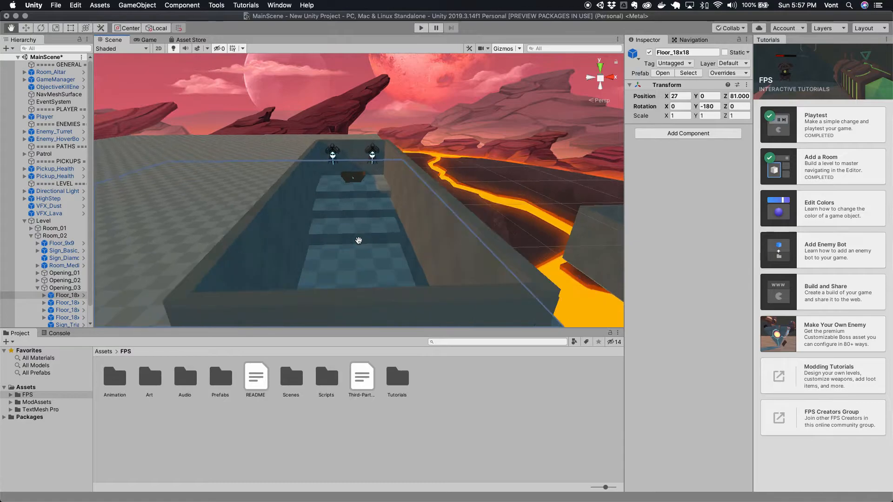
scroll(354, 235, "down", 10)
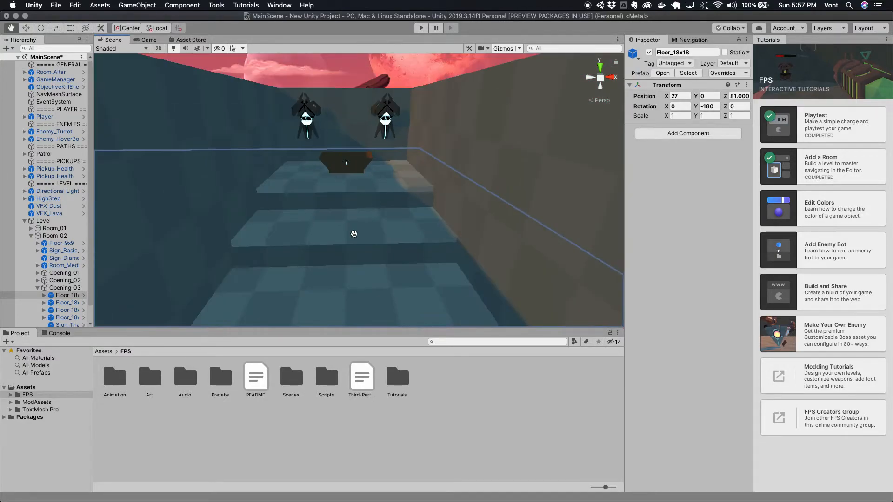
mouse_move(351, 201)
left_mouse_down()
mouse_move(367, 249)
mouse_move(352, 196)
left_mouse_up()
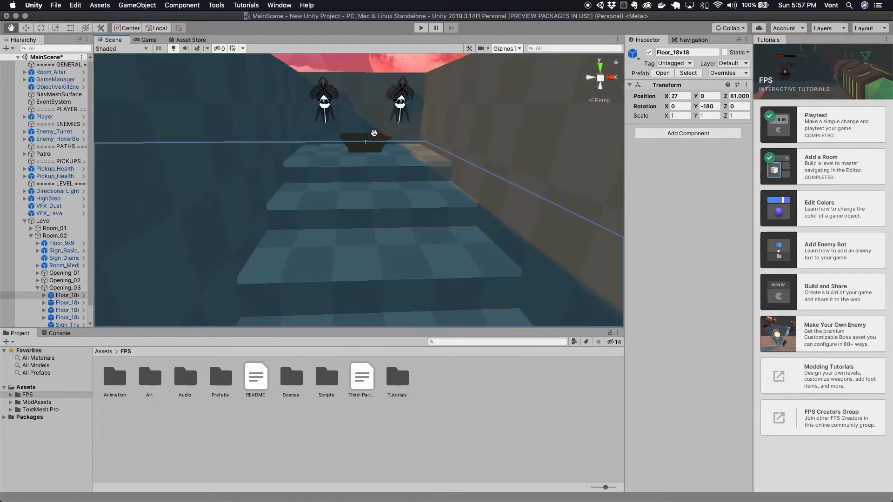
Playtest the level and walk the player through the main room into the new altar room up to the altar
left_click(420, 28)
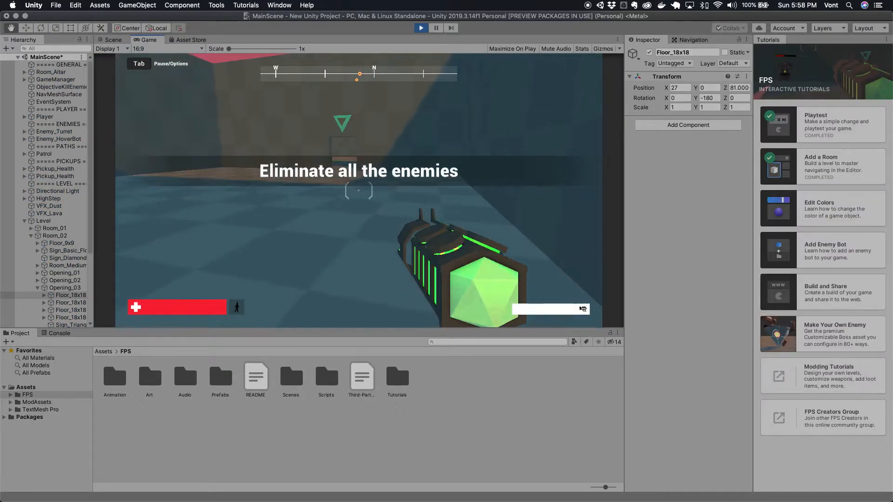
key("w")
key("w")
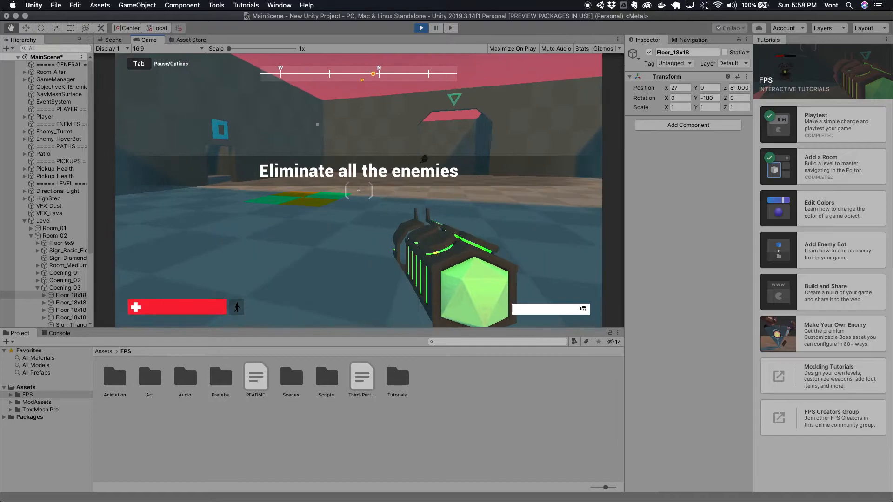
key("a")
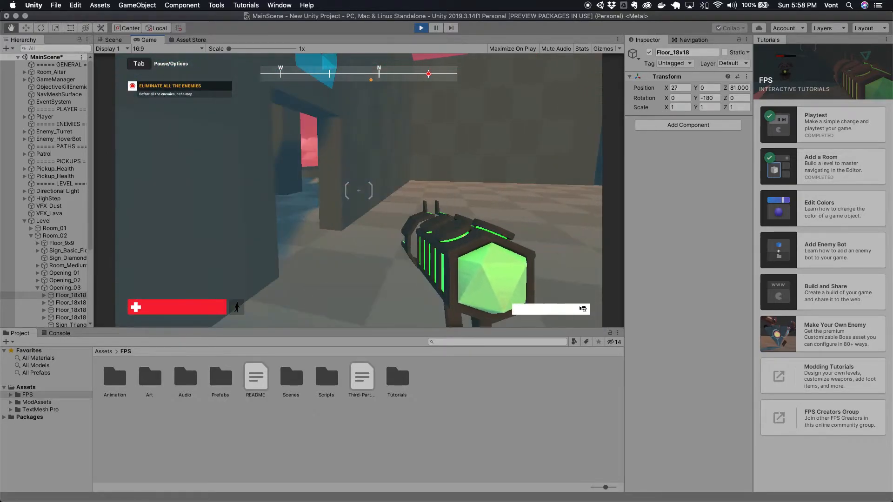
key("w")
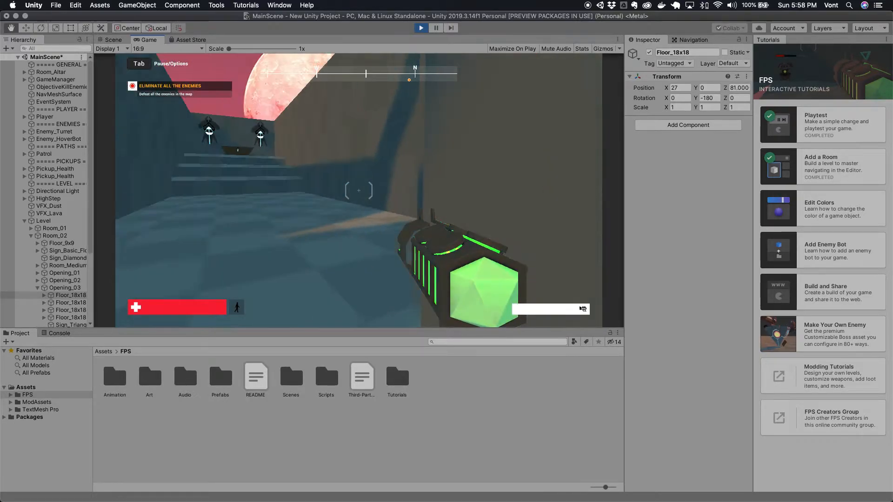
key("w")
key("w")
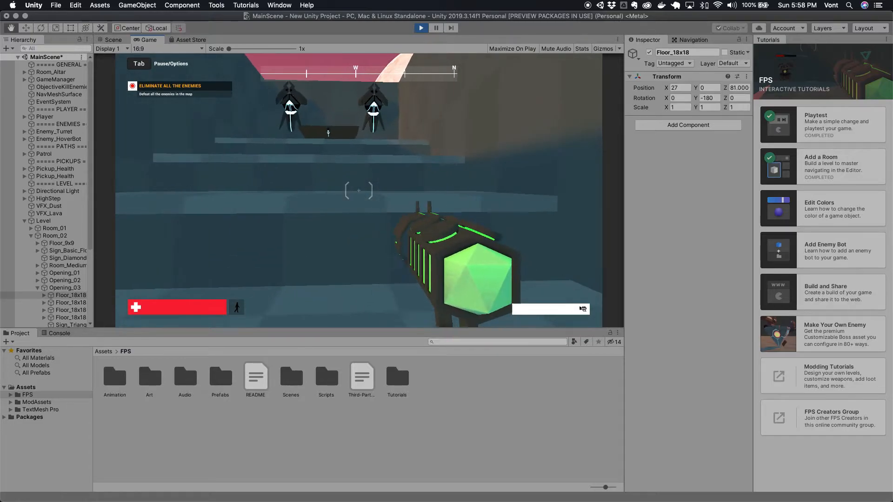
key("w")
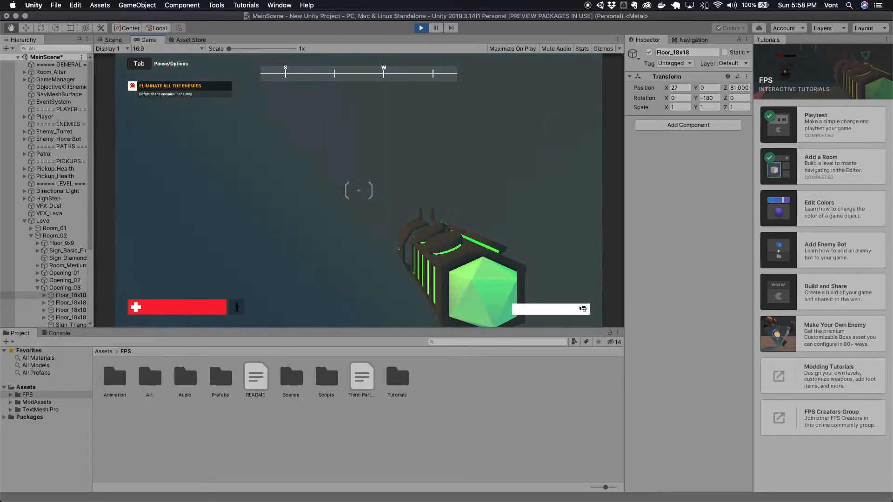
key("w")
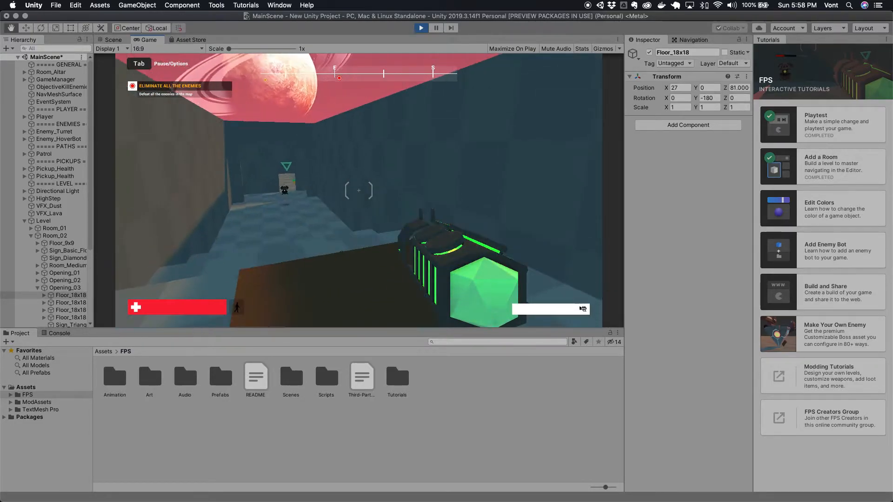
Jump the player onto the altar and shoot at the enemy in the altar room
key("space")
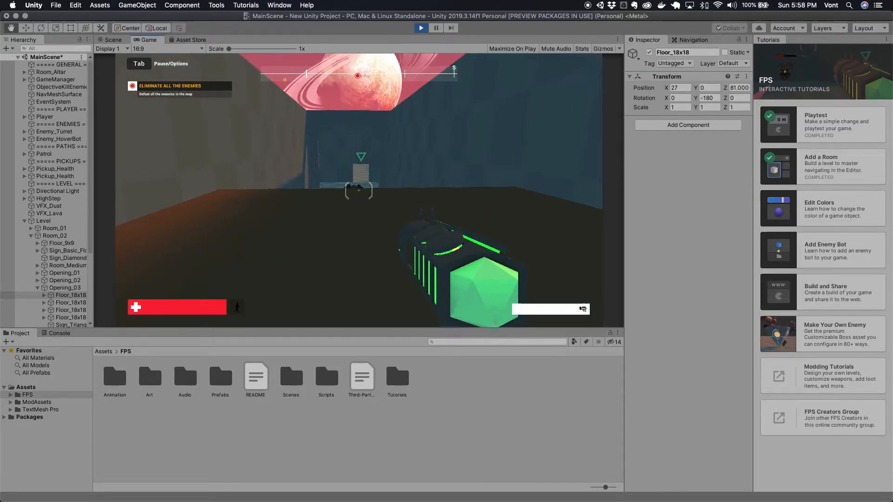
key("w")
left_click(358, 190)
left_click(358, 191)
left_click(359, 191)
left_click(358, 191)
left_click(359, 190)
key("w")
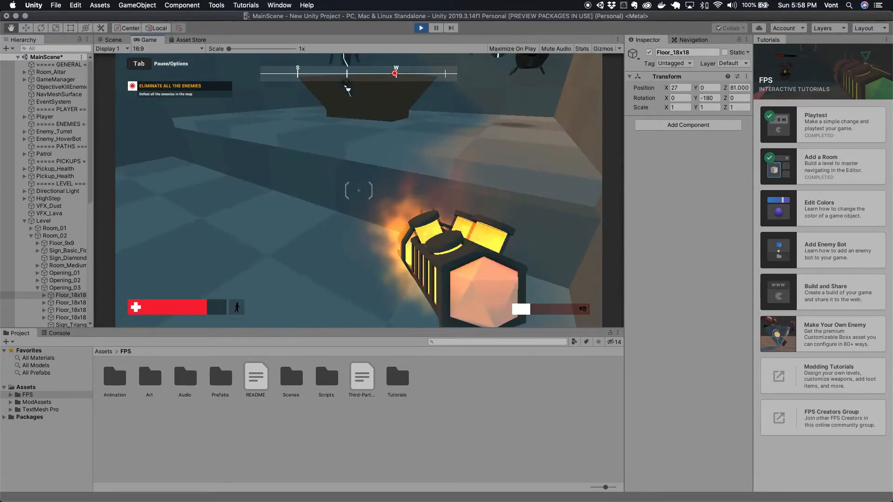
left_click(358, 190)
left_click(359, 190)
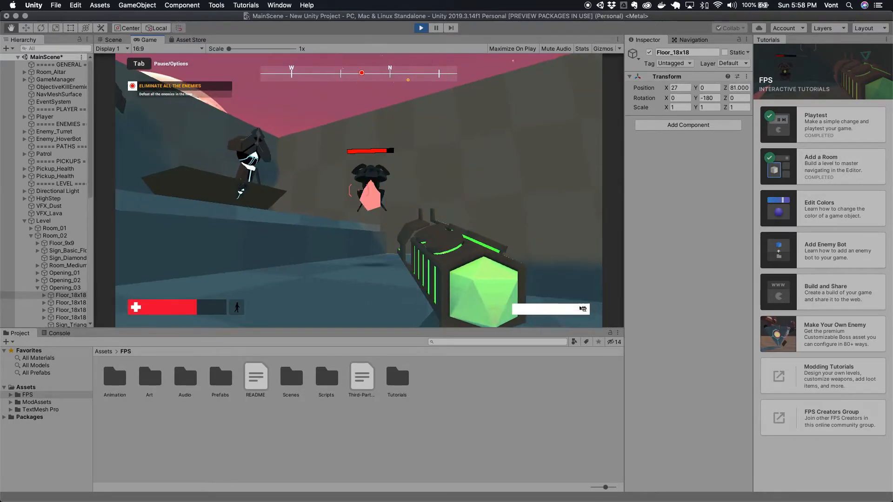
left_click(359, 190)
left_click(359, 190)
left_click(358, 191)
left_click(358, 190)
left_click(358, 190)
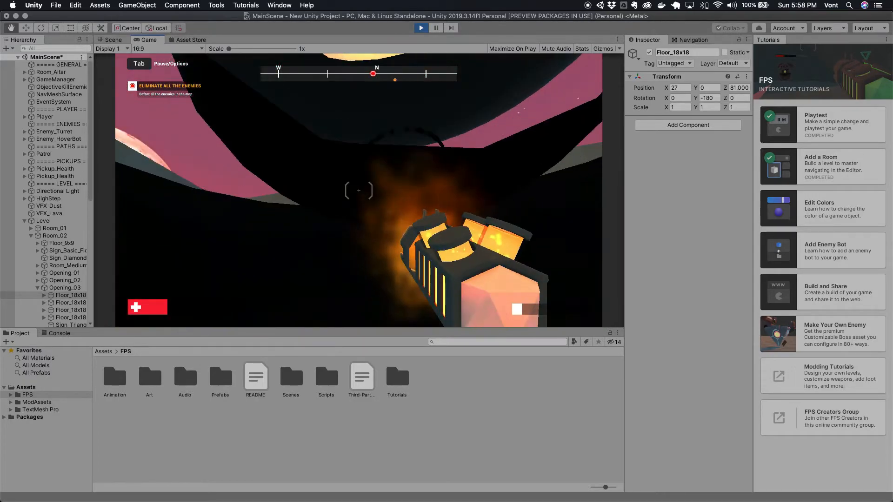
left_click(359, 190)
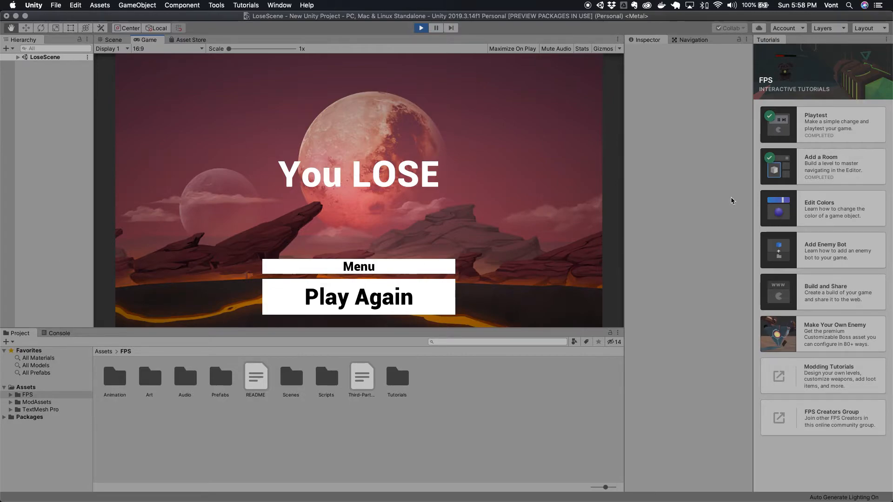
Expand LoseScene to list its objects, and stop the playtest to return to MainScene
left_click(18, 58)
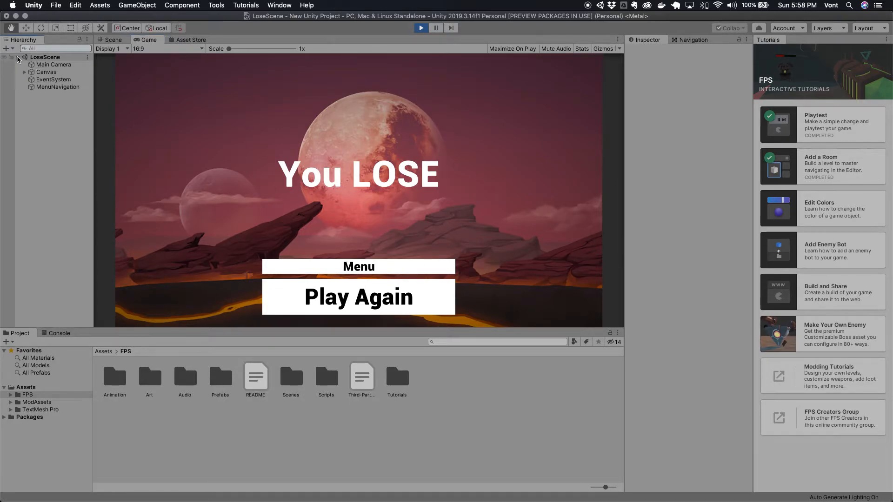
left_click(422, 29)
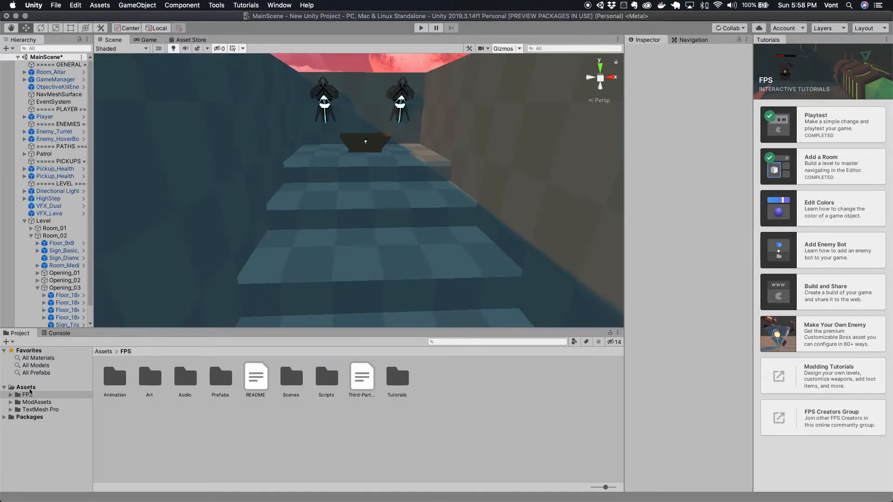
Place the Observatory_Hall prefab on the checkered floor beside the altar room, at about X -25.2, Y 0.5, Z 50.2
left_click(36, 373)
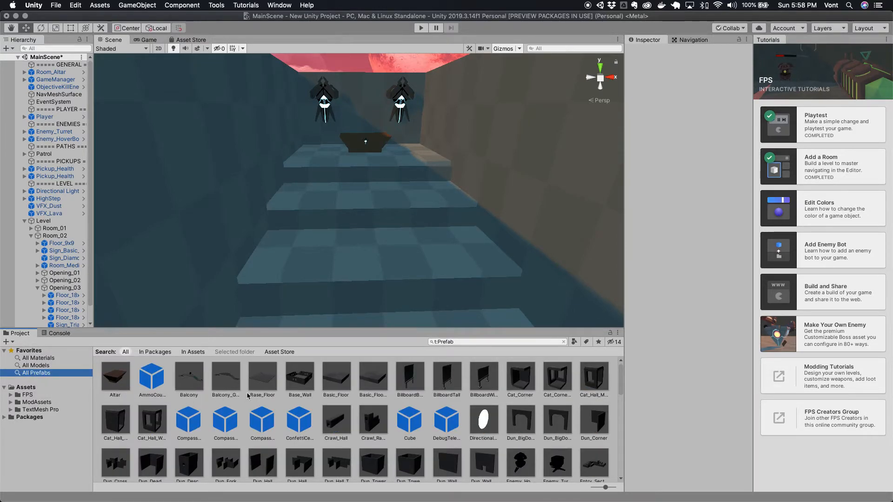
scroll(397, 249, "down", 10)
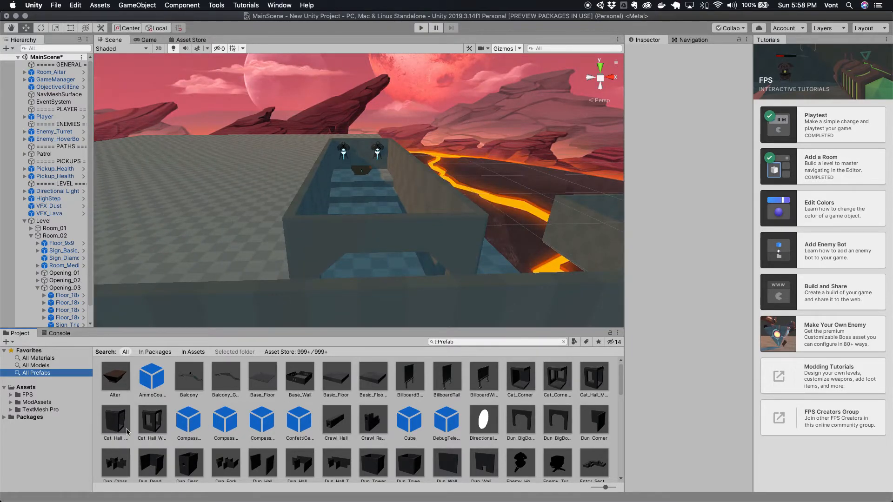
scroll(329, 406, "down", 3)
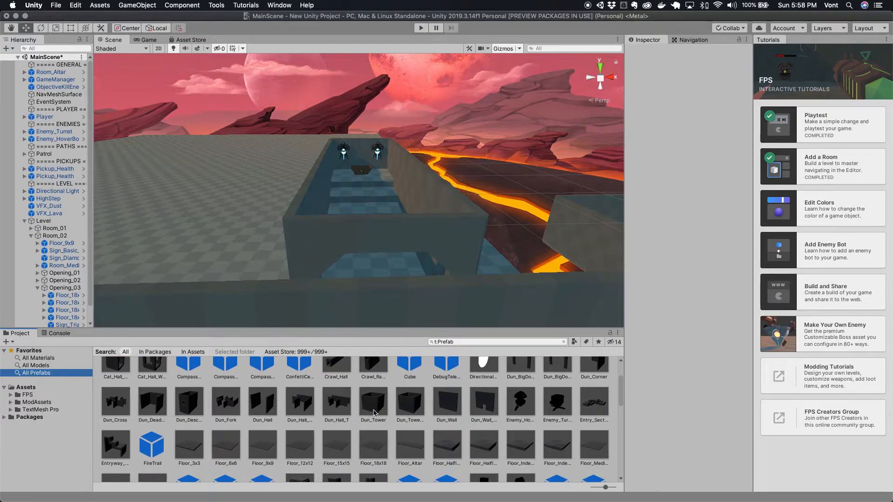
scroll(373, 412, "down", 2)
scroll(374, 413, "down", 3)
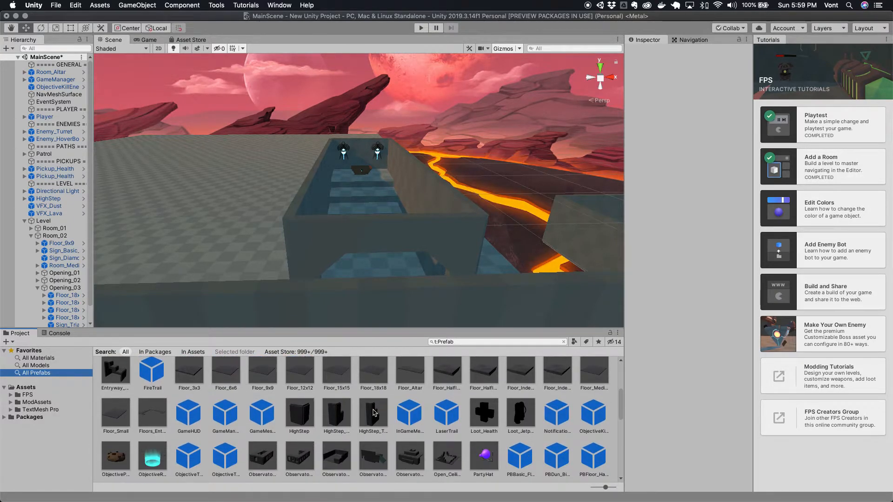
scroll(373, 412, "down", 1)
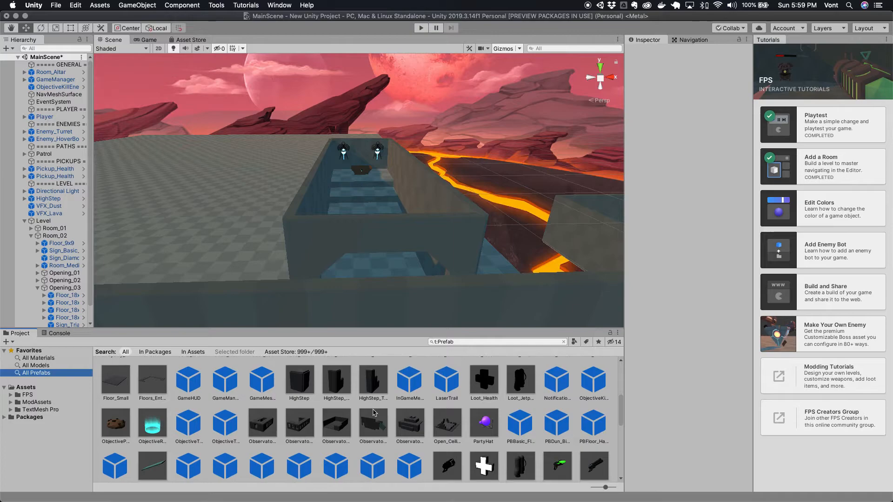
scroll(373, 412, "down", 1)
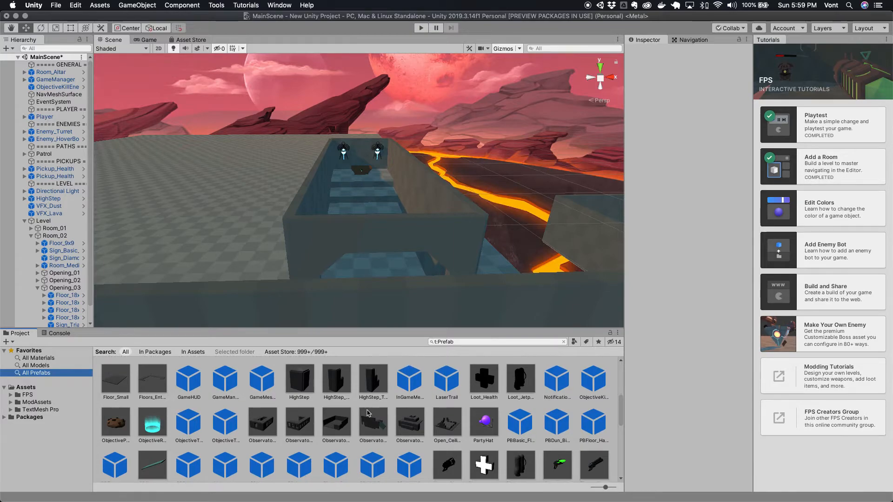
left_click(300, 423)
left_click_drag(301, 429, 220, 182)
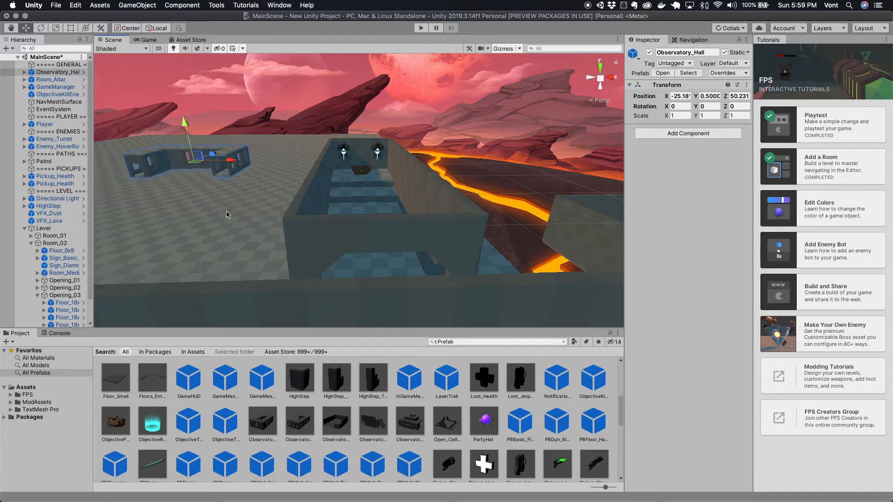
Expand the Observatory_Hall and Room_Altar objects to view their parts, and display the NavMeshSurface's walkable area in the scene
left_click(205, 177)
left_click(201, 162)
left_click(26, 73)
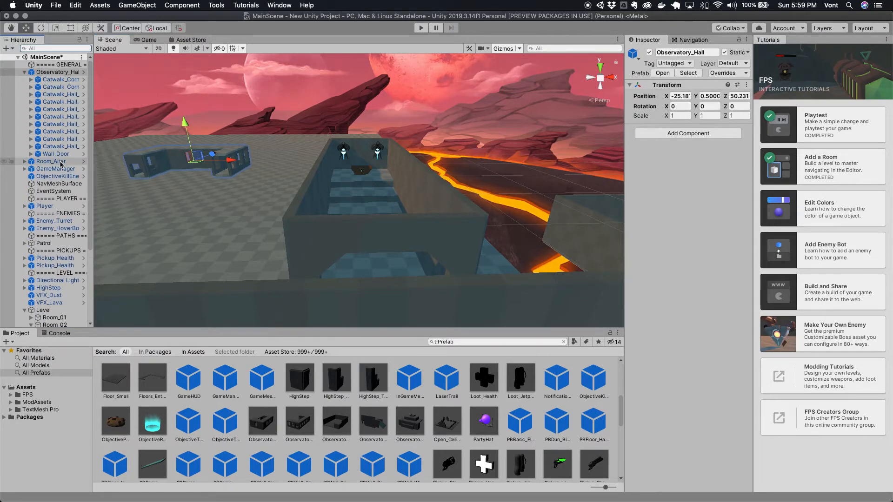
left_click(25, 161)
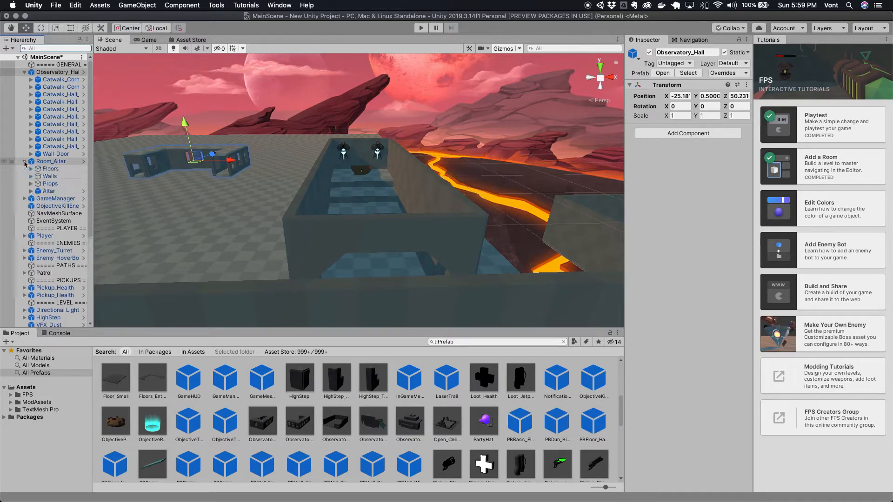
left_click(53, 214)
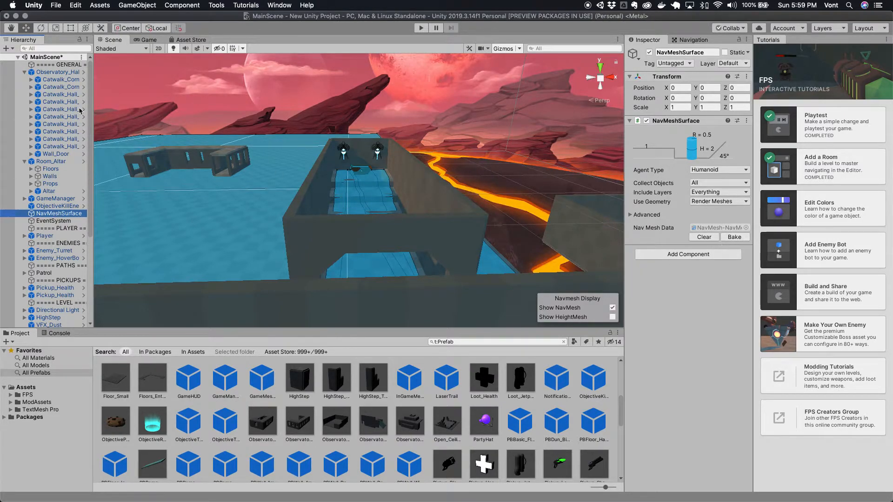
Playtest the level and walk the player from the starting room across the open floor into the observatory hall
left_click(426, 29)
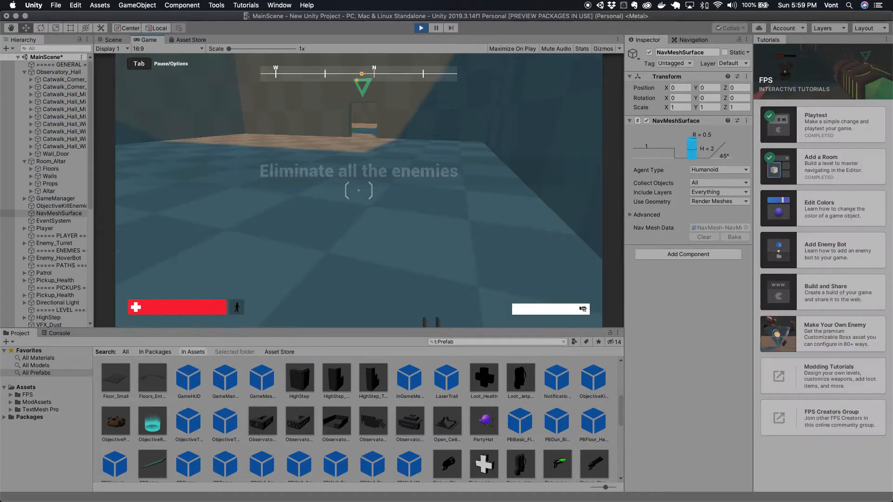
key("w")
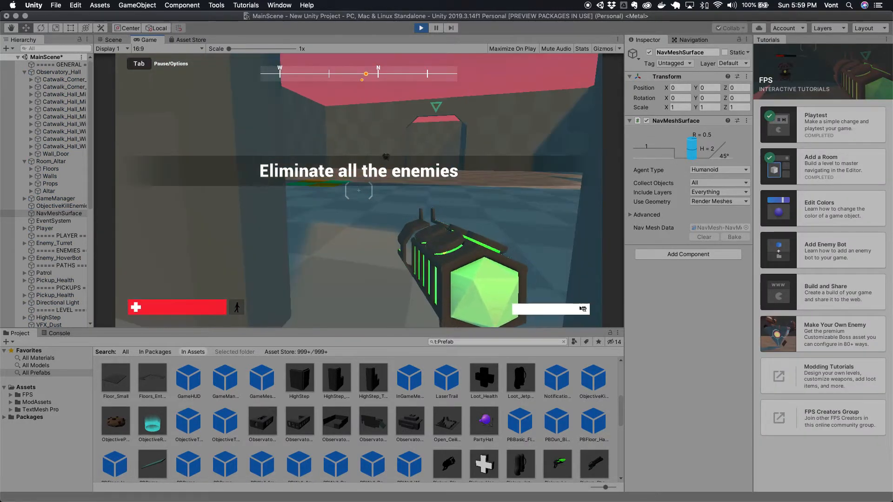
key("w")
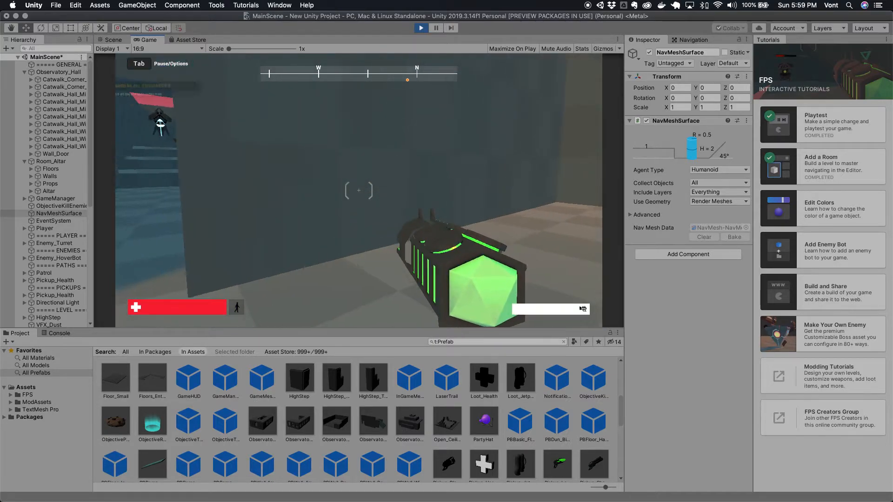
key("w")
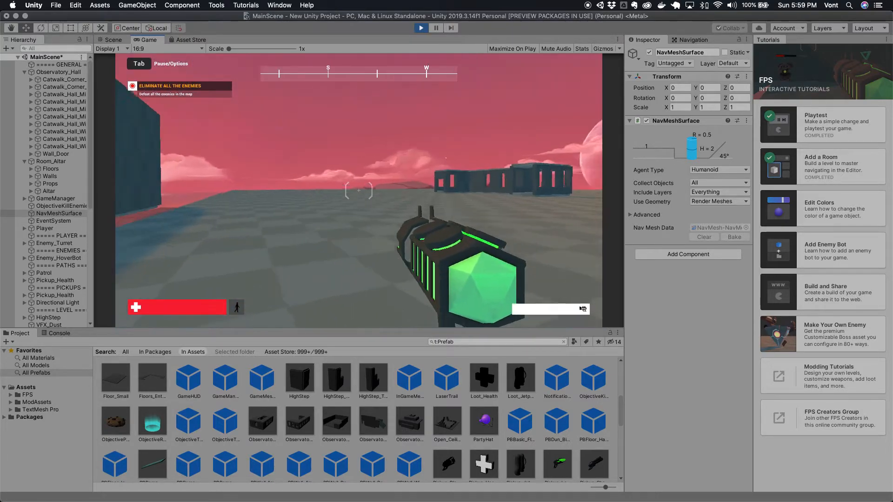
key("w")
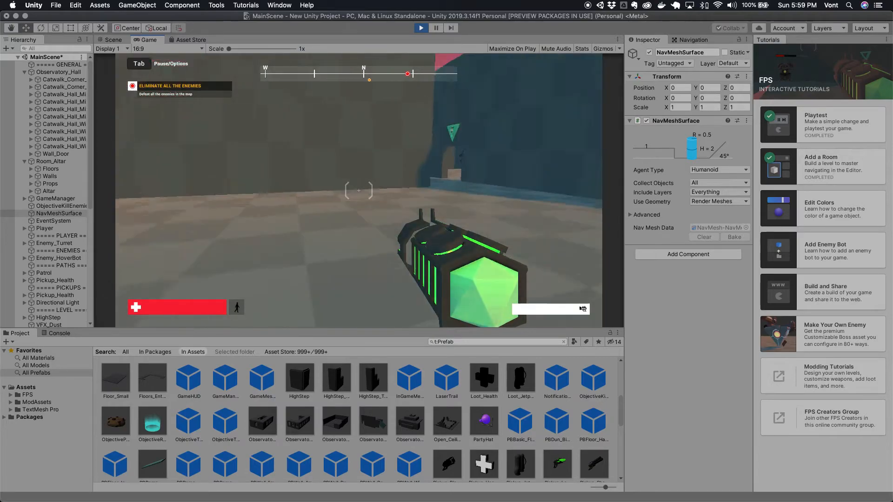
key("w")
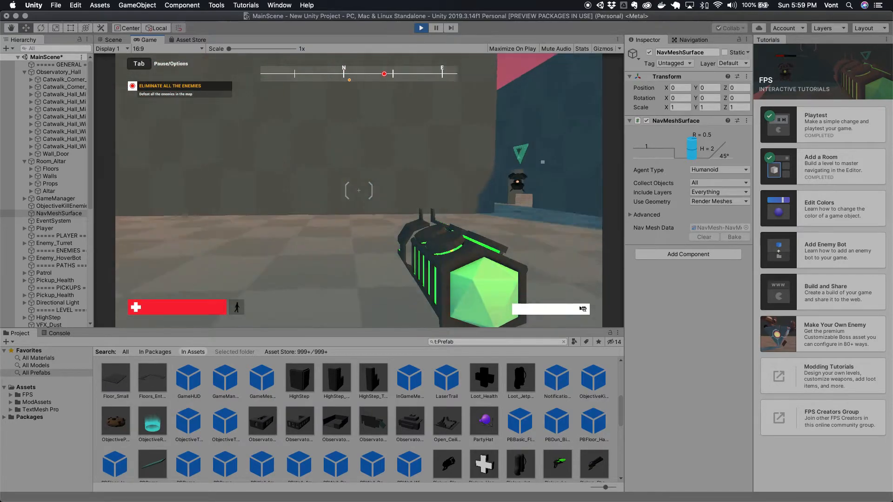
key("w")
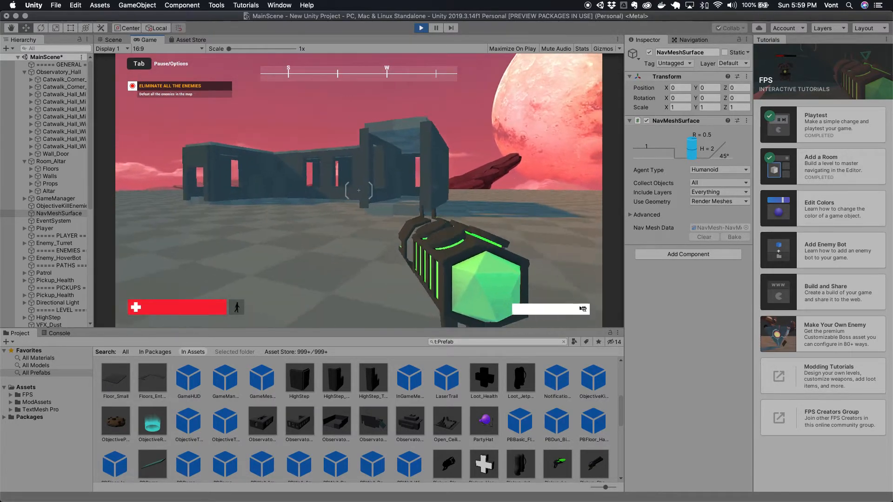
key("w")
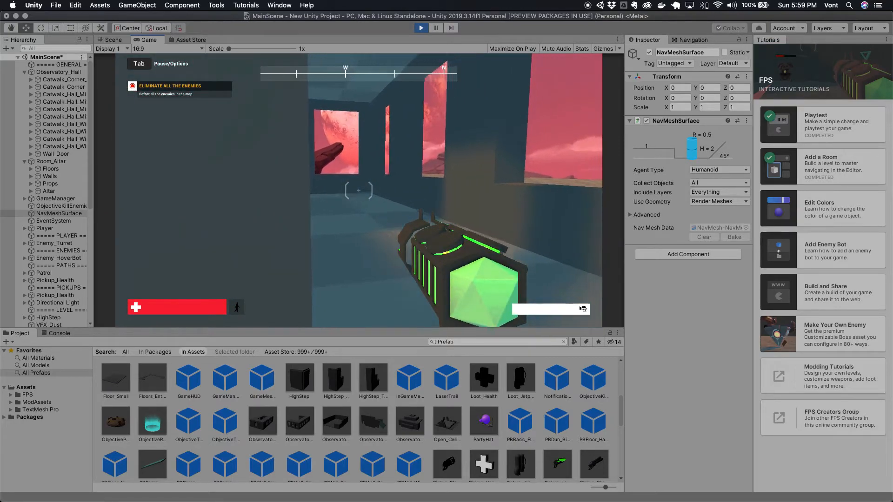
key("w")
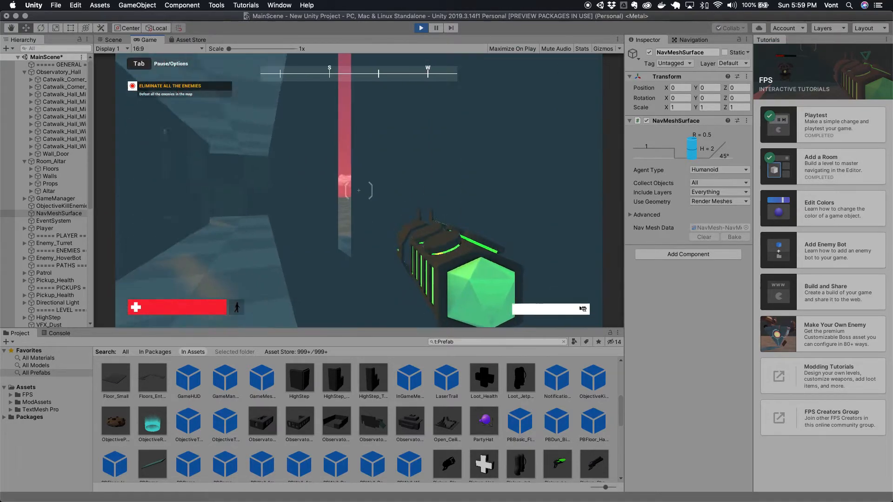
key("w")
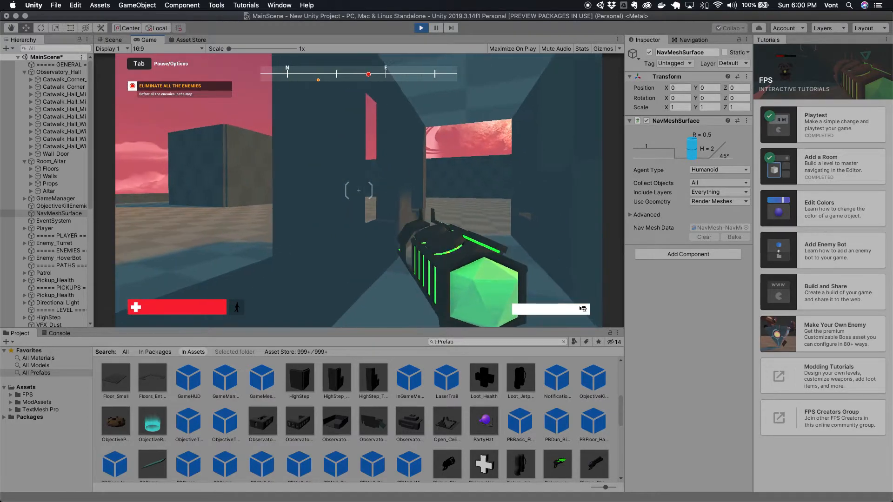
Lead the player out of the observatory hall onto the open floor and turn to face the pursuing enemy bot
key("d")
key("w")
key("w")
key("w")
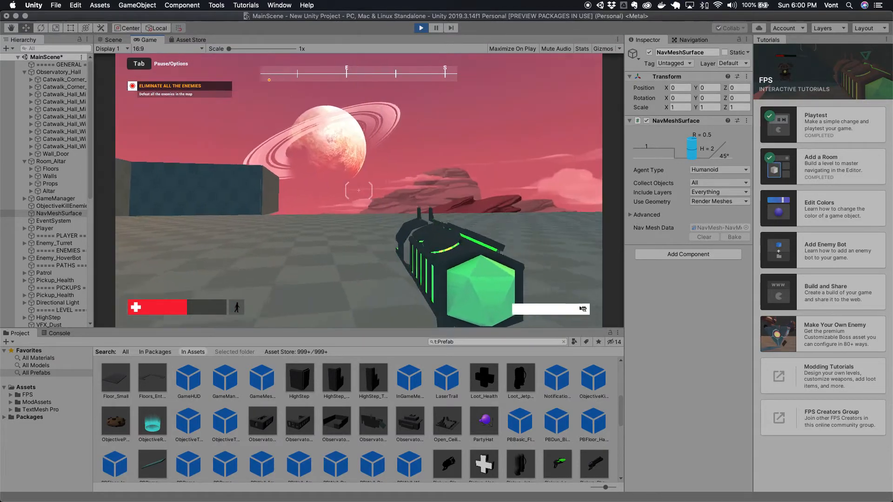
key("w")
key("w")
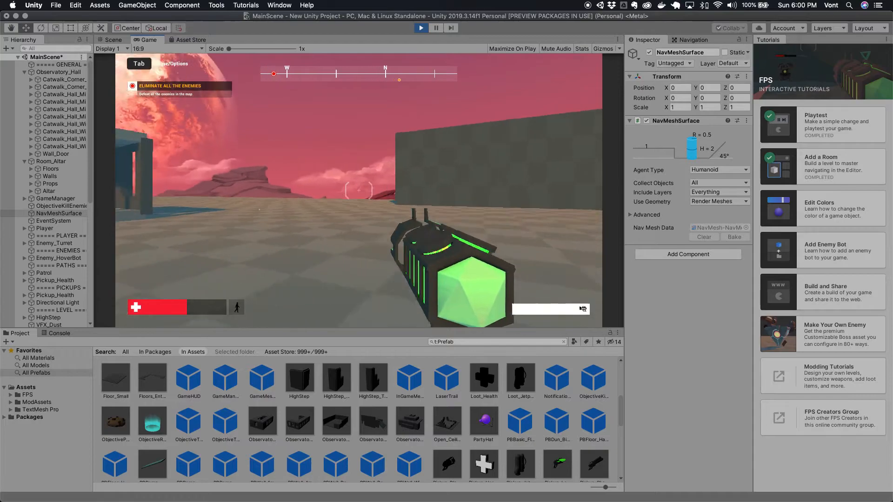
key("a")
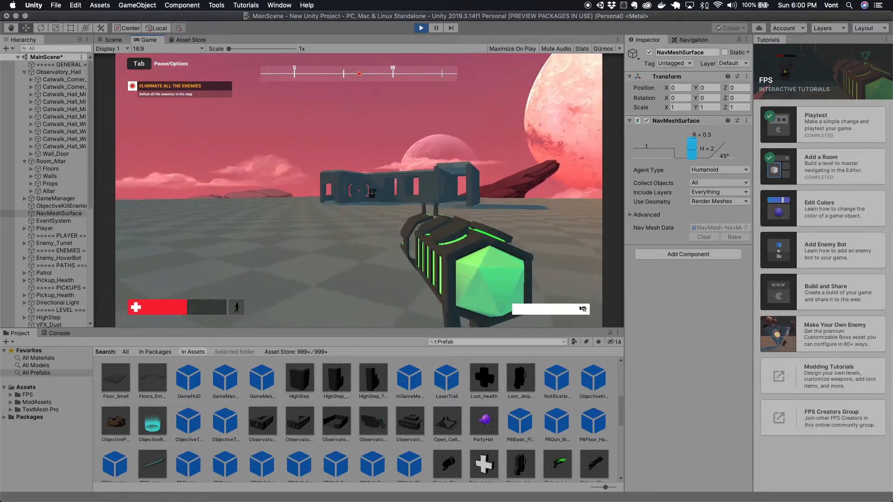
key("a")
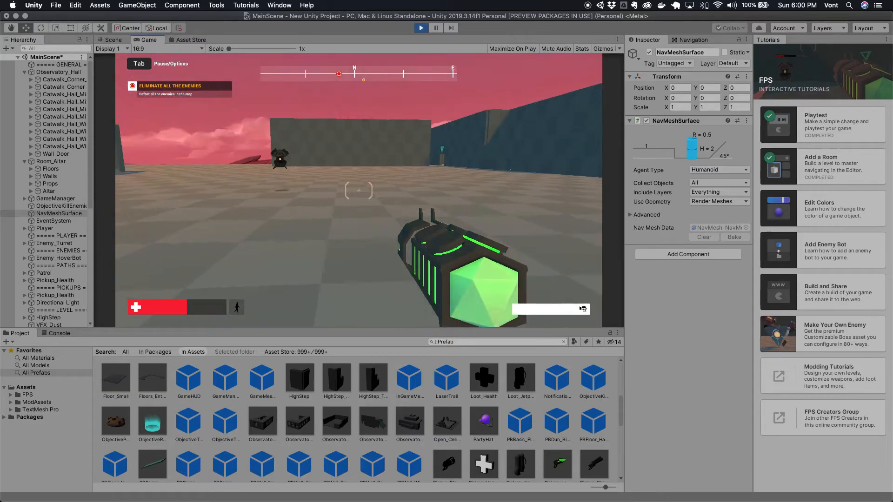
Shoot the enemy bot on the open floor until it is destroyed
left_click(358, 190)
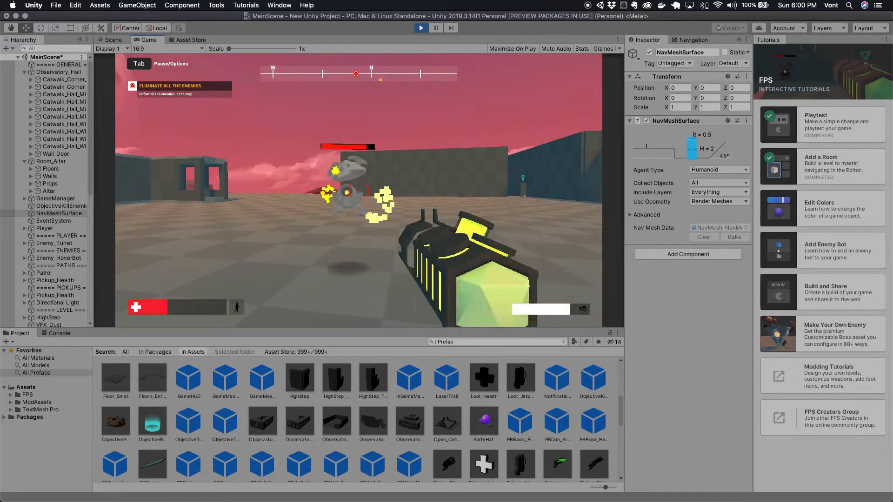
left_click(359, 190)
left_click(358, 190)
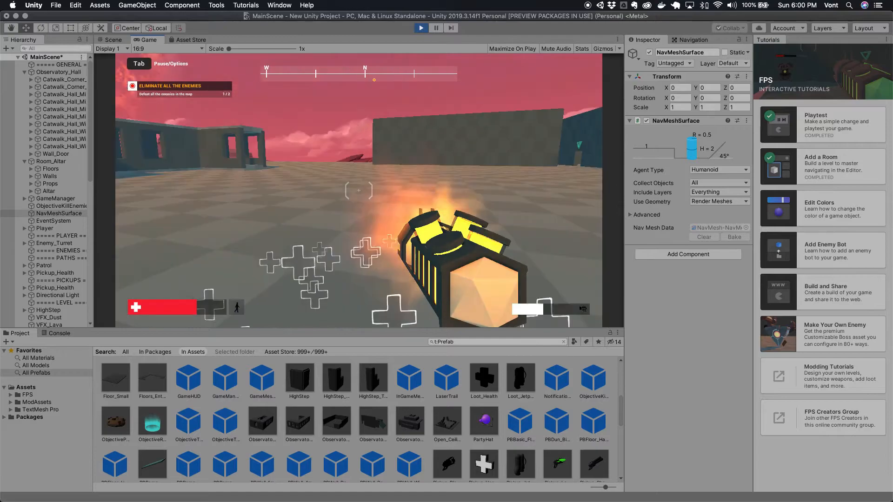
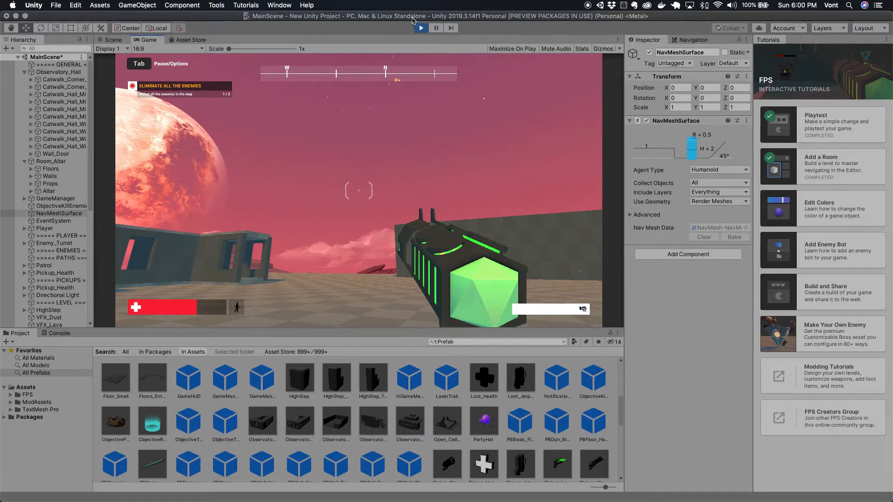
End the playtest and bake the NavMeshSurface again so its walkable area accounts for the observatory hall
left_click(55, 214)
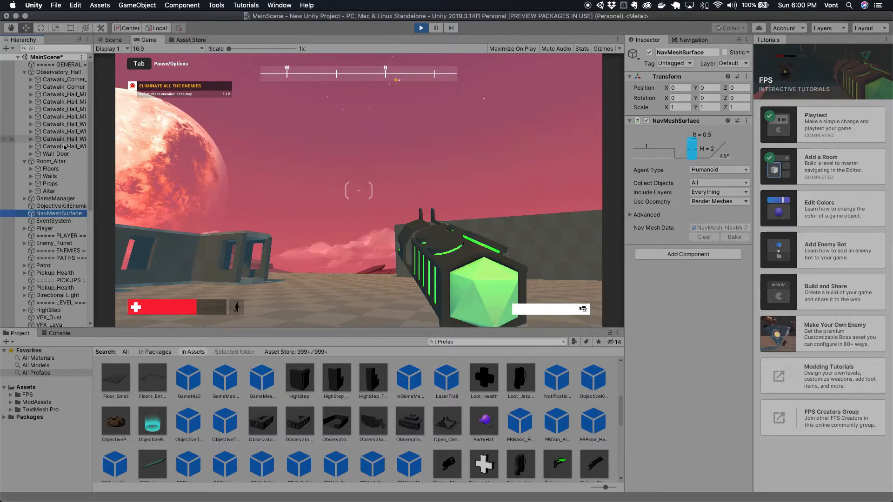
scroll(55, 168, "down", 3)
scroll(44, 195, "up", 3)
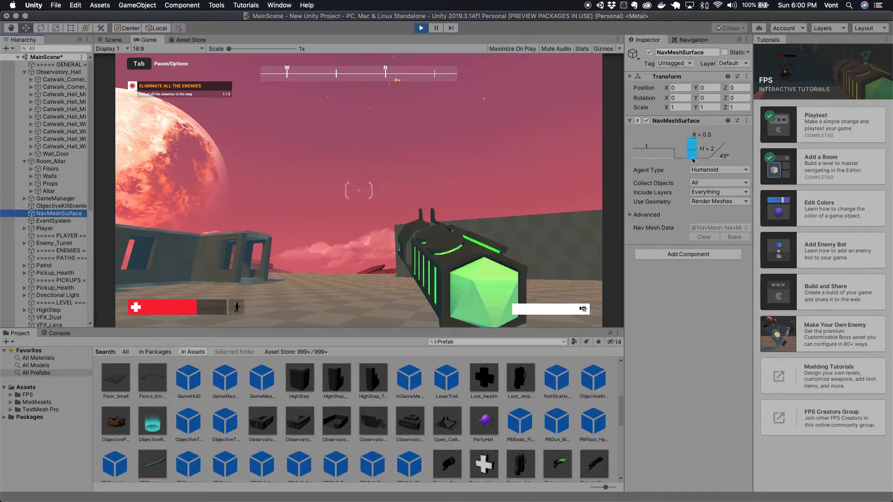
left_click(737, 225)
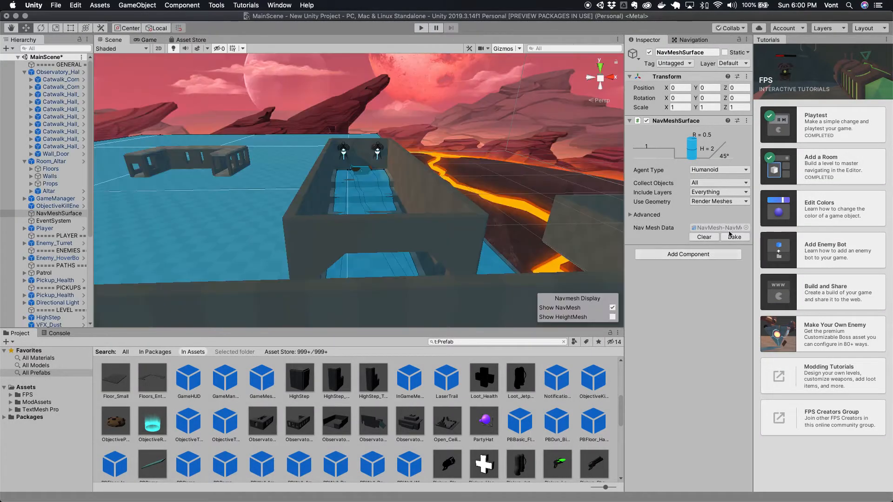
left_click(732, 238)
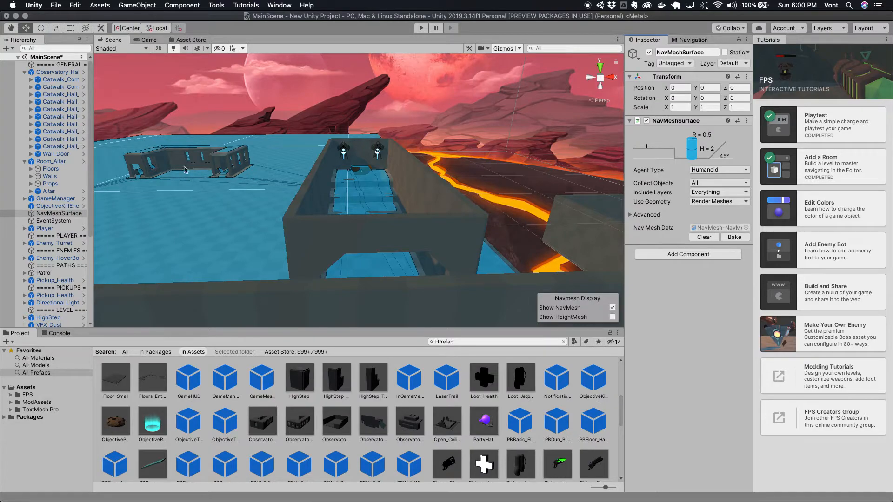
Playtest the level with the rebaked NavMesh and walk the player across the open floor to the observatory hall
left_click(418, 28)
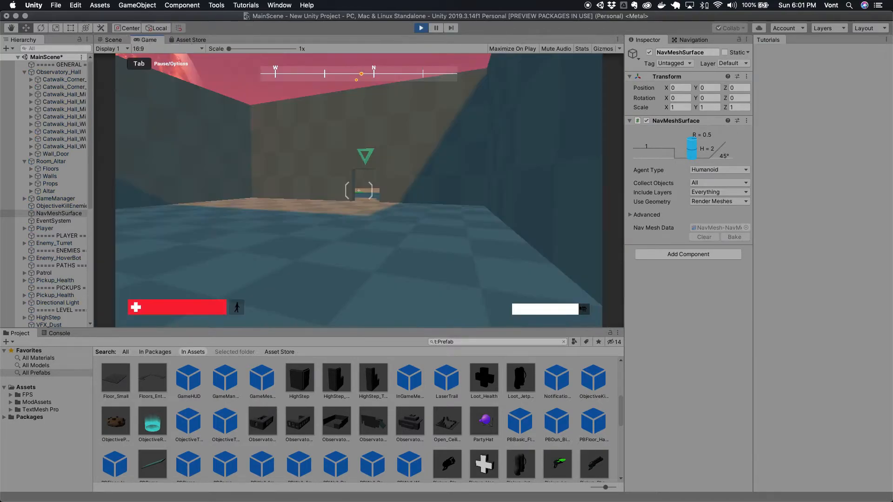
key("w")
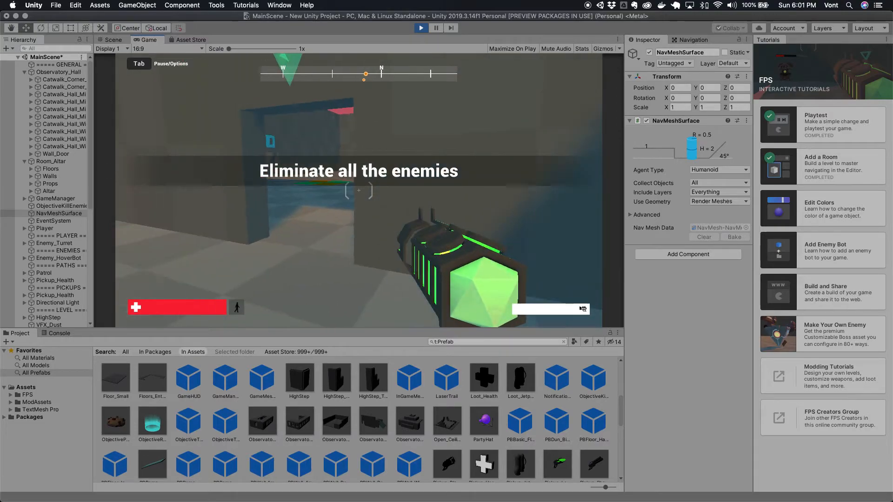
key("w")
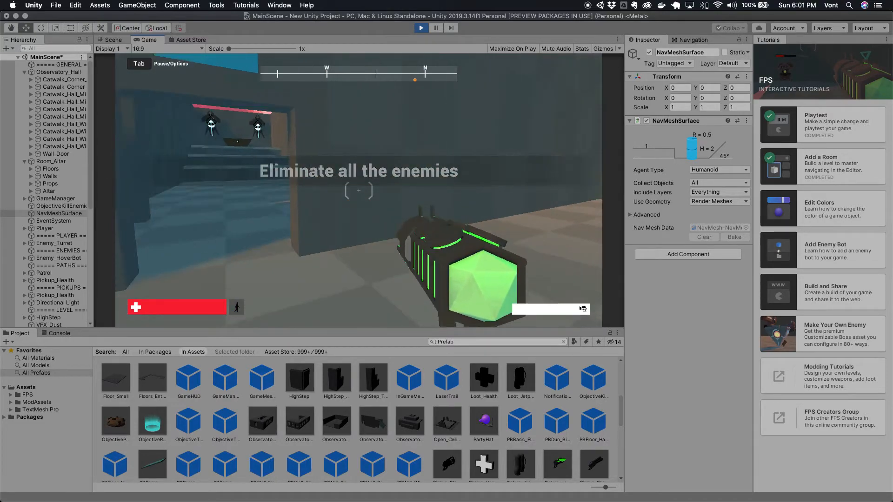
key("w")
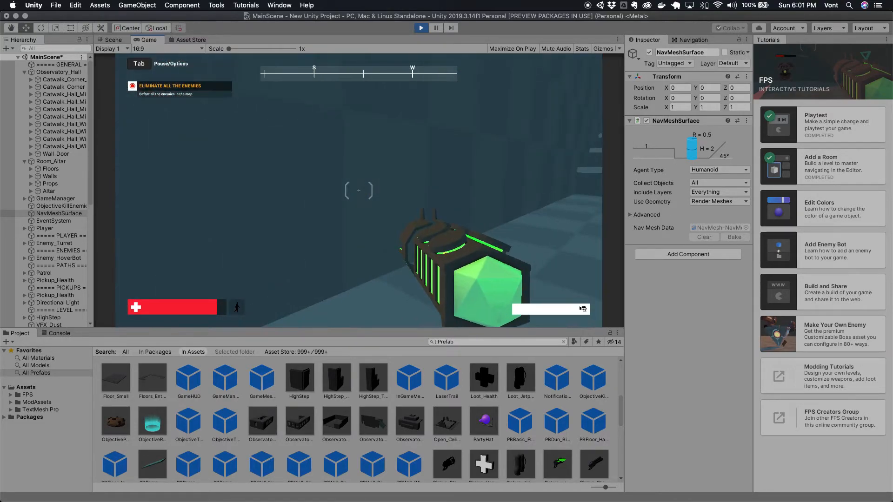
key("w")
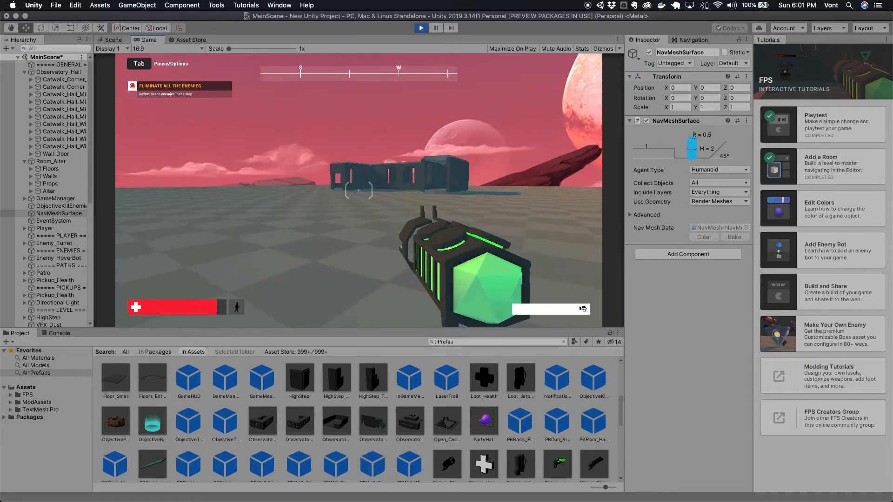
key("w")
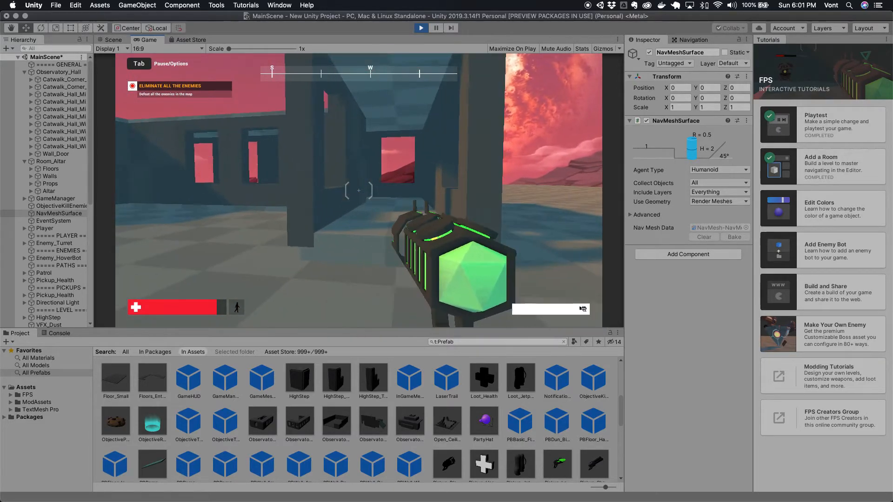
Walk the player through the observatory hall's corridors and back toward its opening onto the open floor
key("space")
key("space")
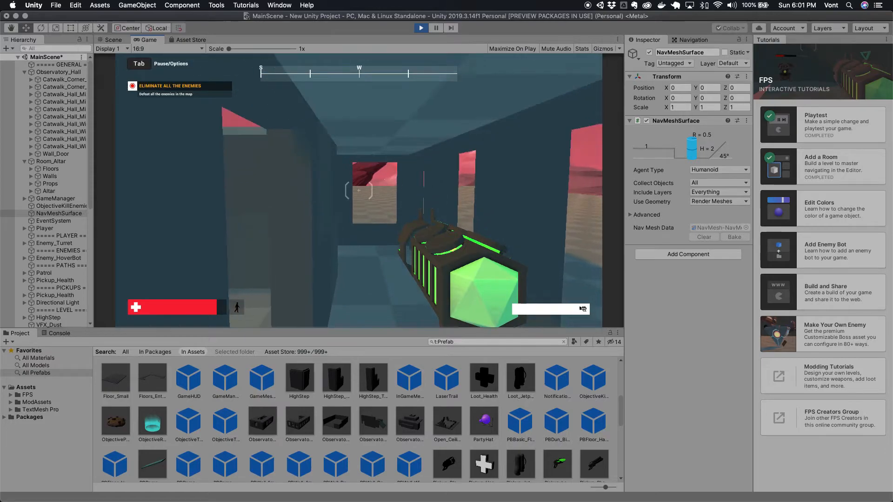
key("w")
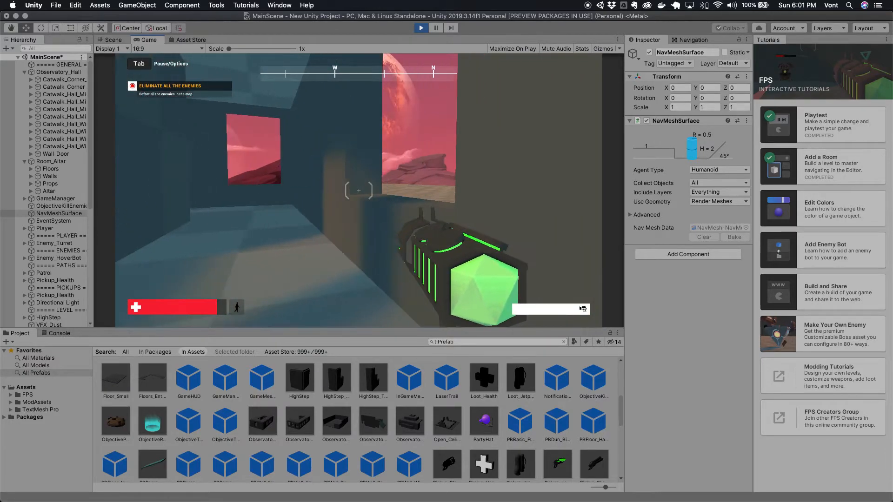
key("space")
key("w")
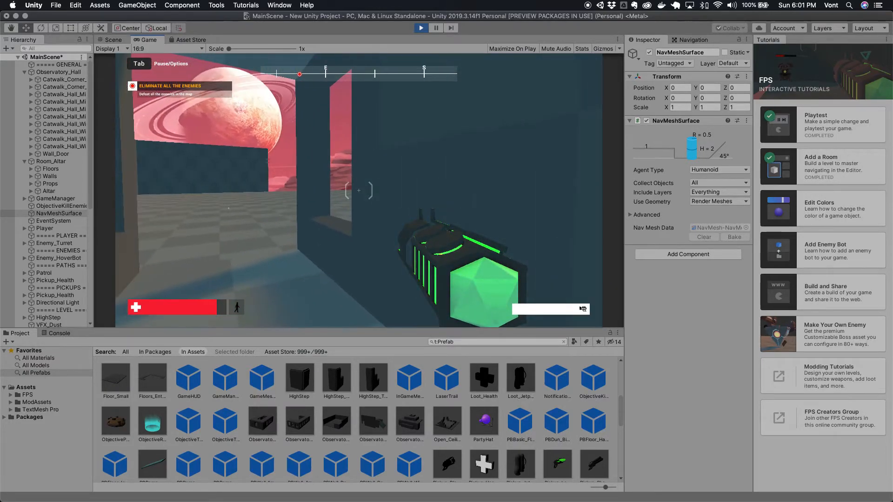
key("w")
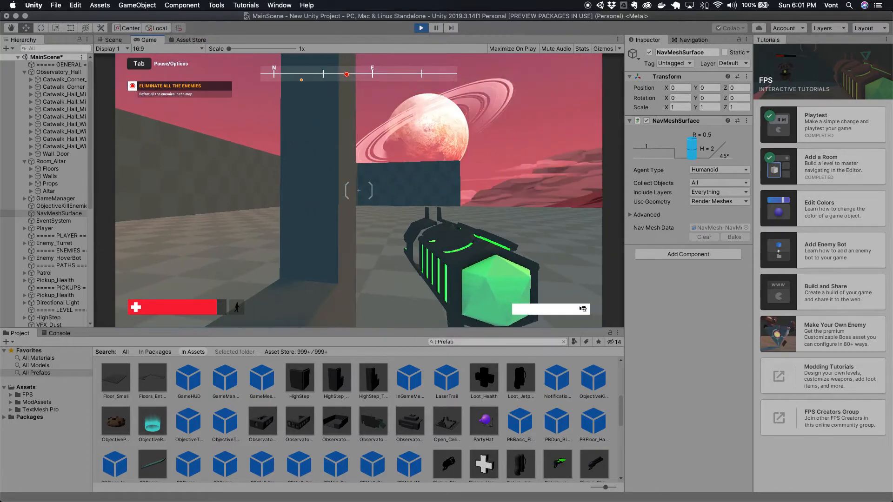
Move in and out of the observatory hall's opening to lure the enemy bot toward the hall
key("s")
key("d")
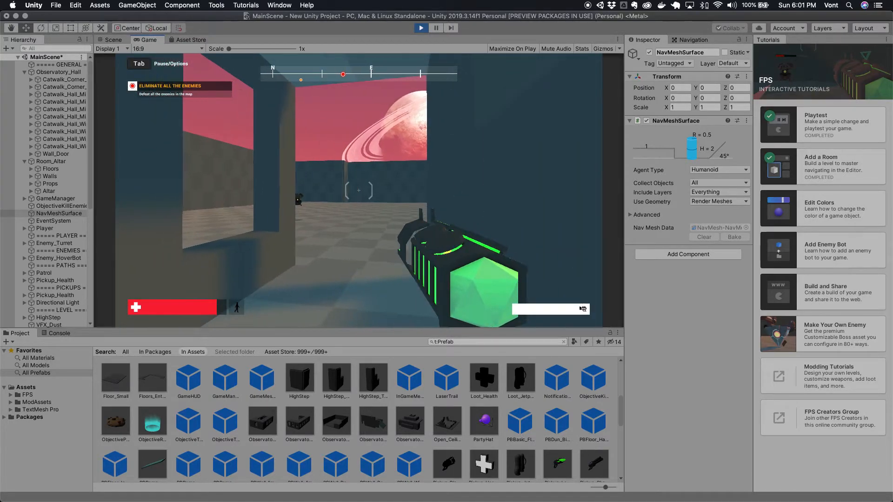
key("w")
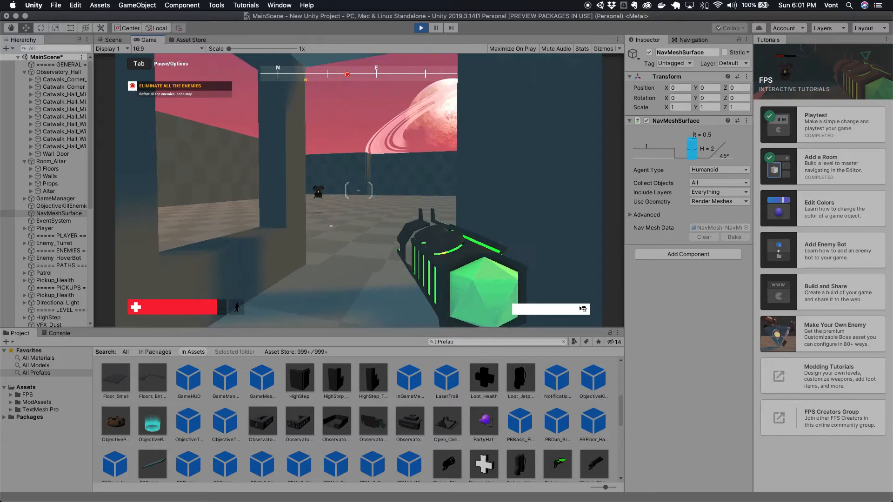
key("w")
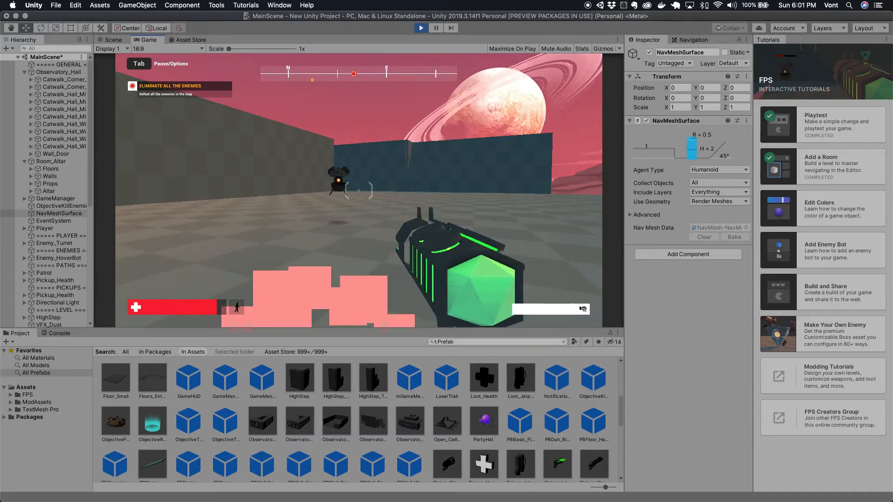
key("s")
key("w")
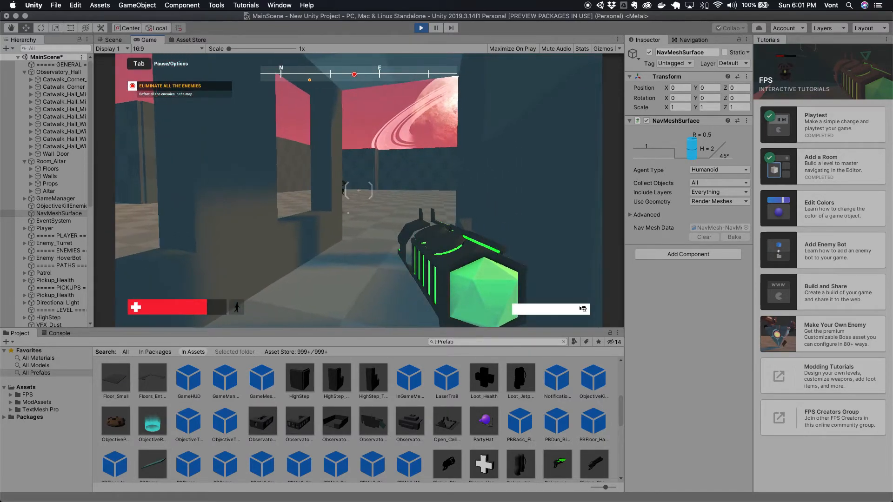
key("s")
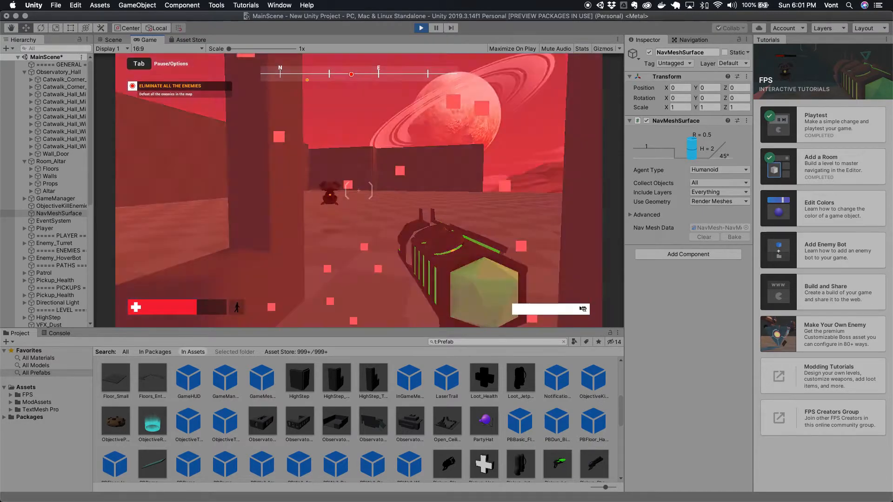
Retreat deeper into the hall and sidestep around its inner corner to watch how the enemy bot follows
key("d")
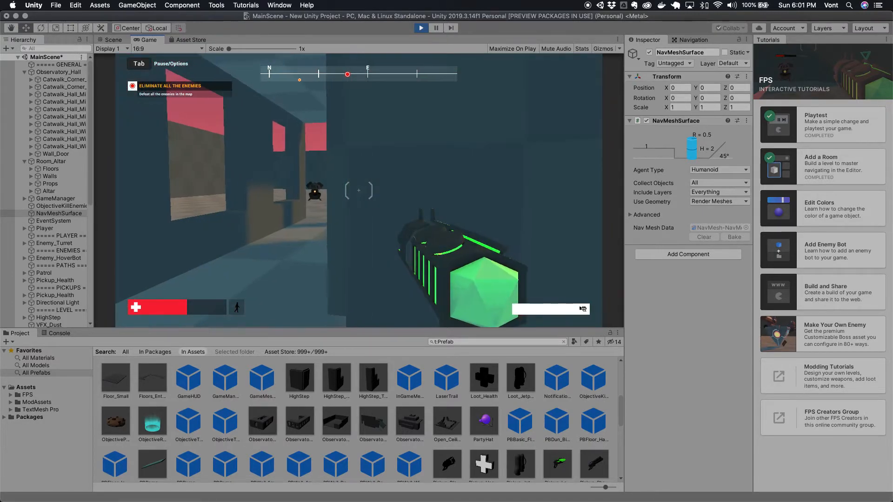
key("a")
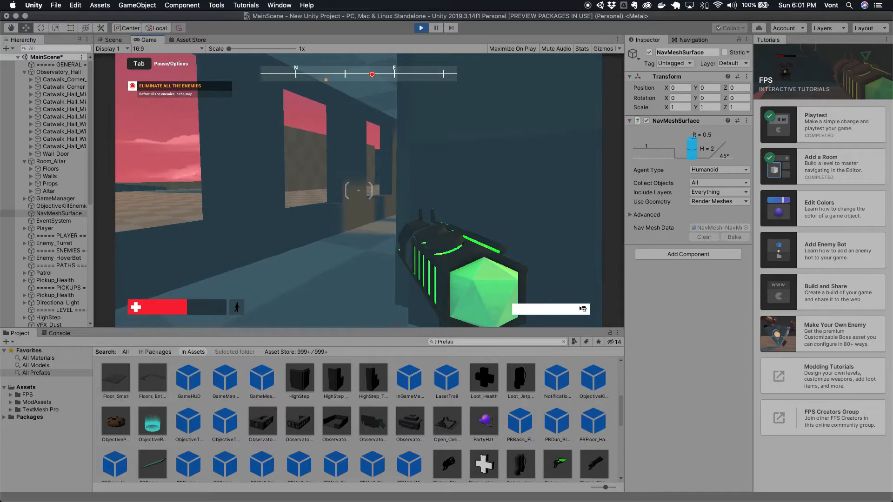
key("d")
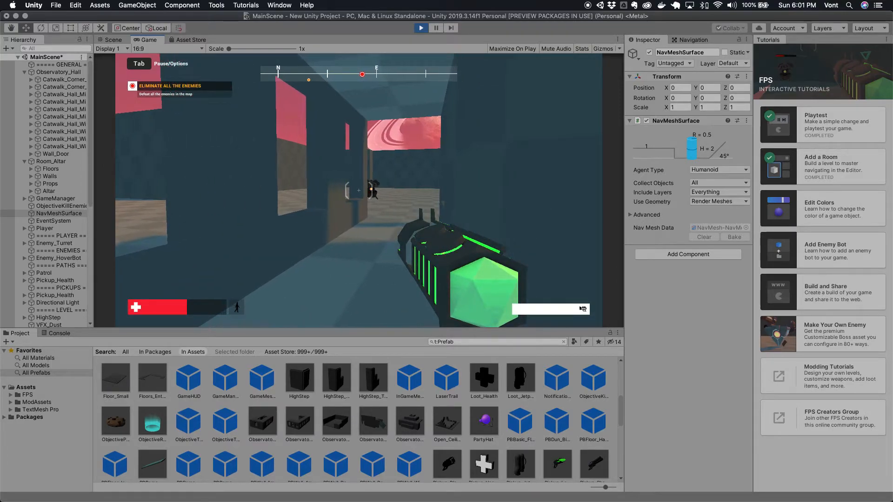
key("a")
key("d")
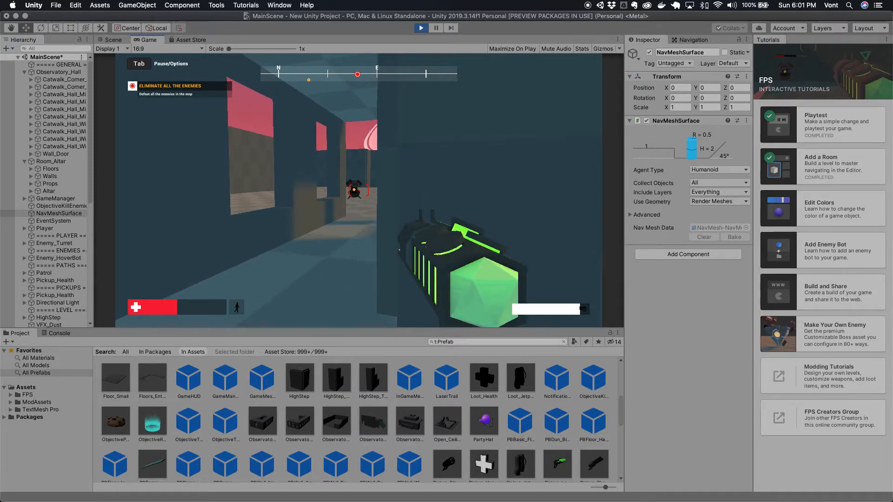
Advance along the hall corridor, shoot the approaching enemy bot, and back away from it into the hall
key("w")
left_click(359, 190)
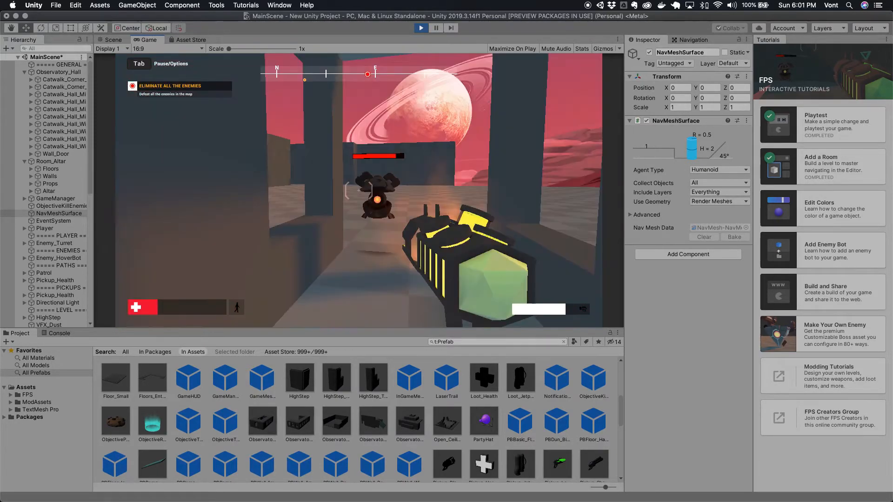
key("s")
key("d")
key("w")
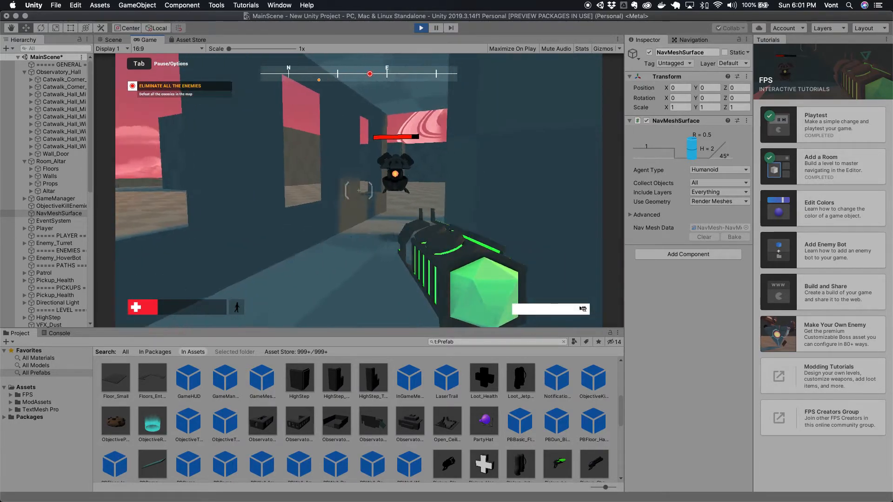
Lead the enemy bot through the hall, out across the open floor, and around the structure to test its pathfinding
key("s")
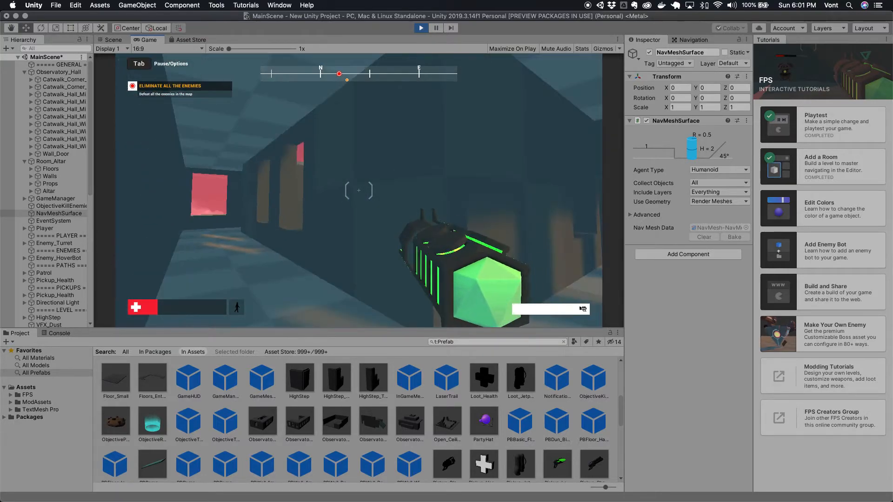
key("w")
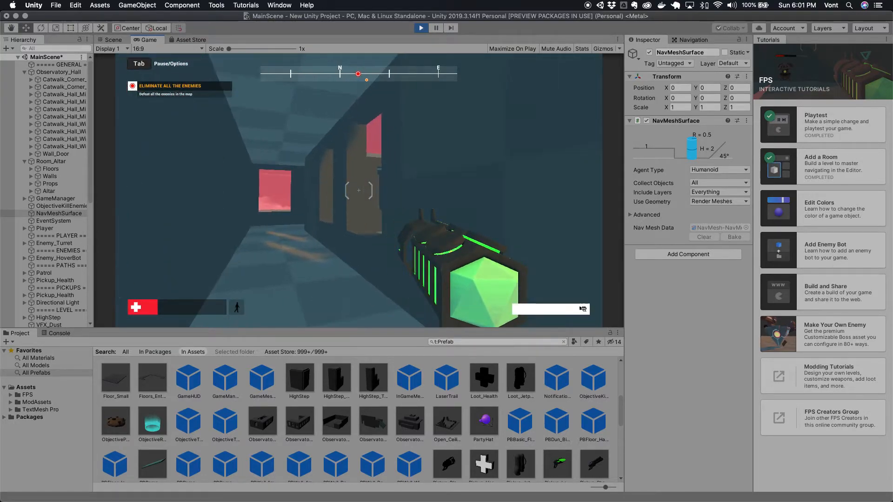
key("w")
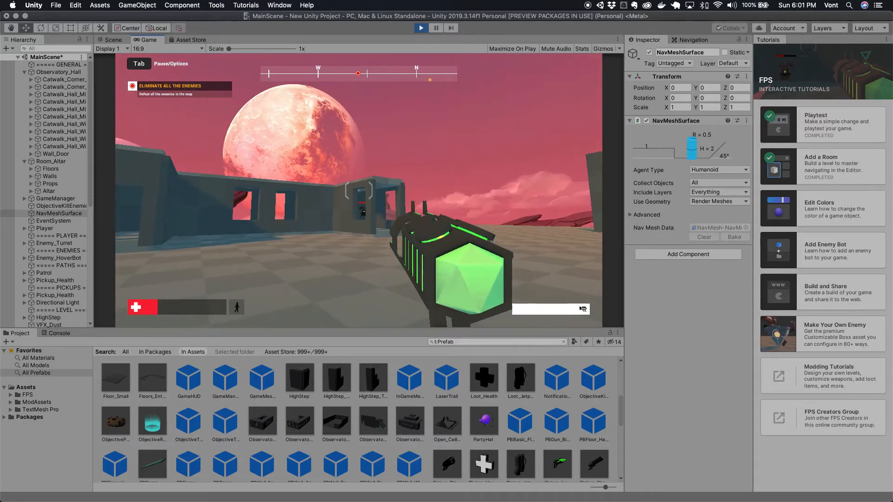
key("w")
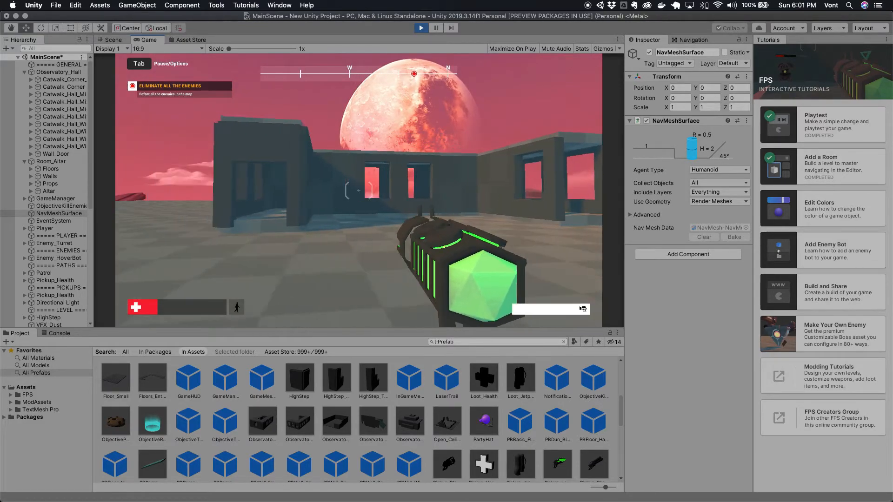
key("w")
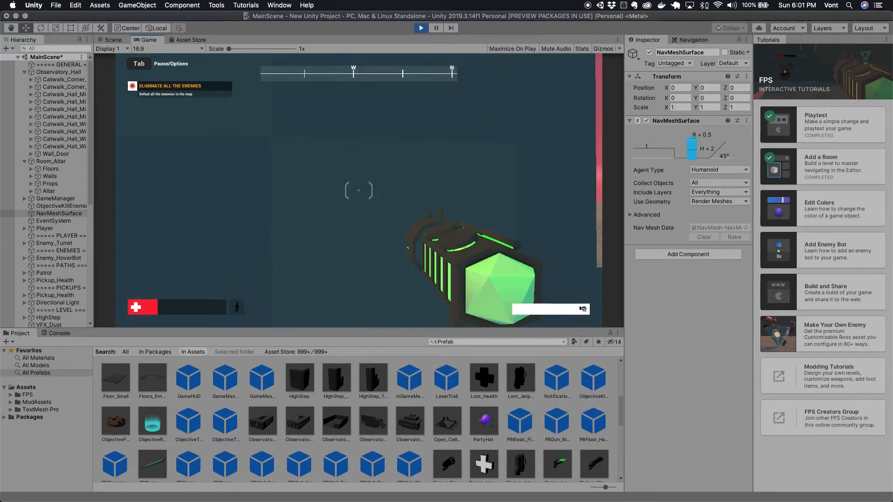
key("w")
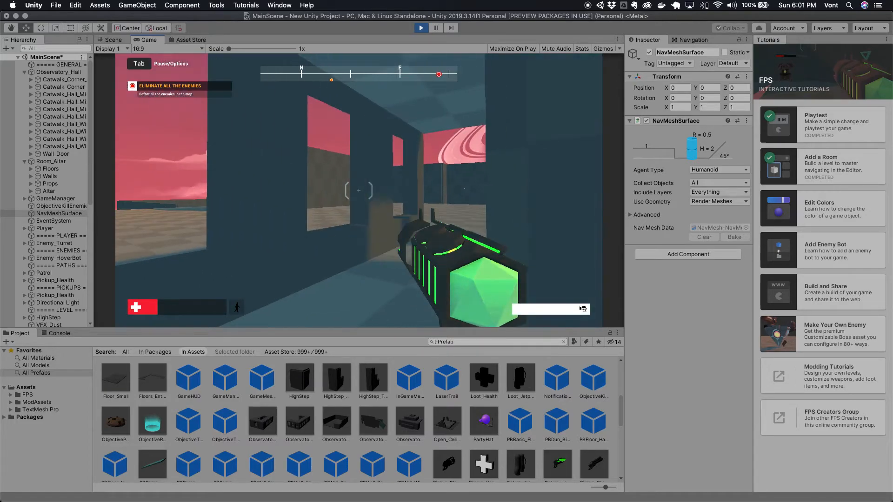
key("w")
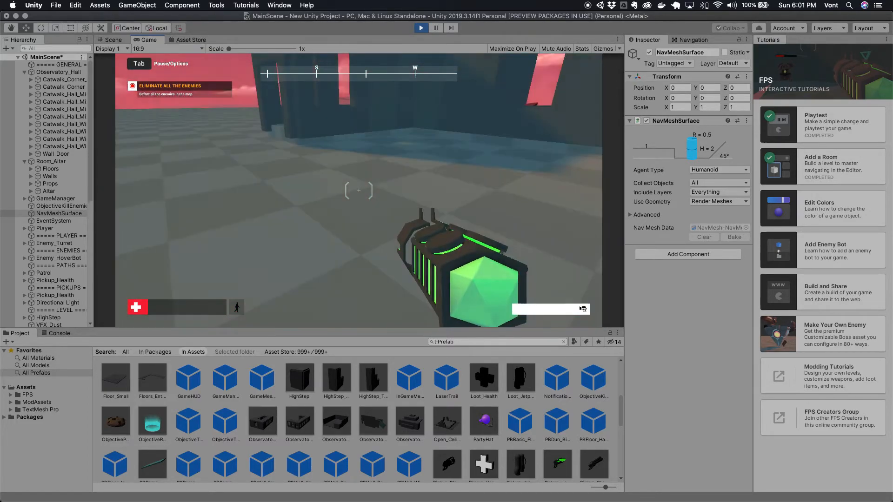
key("s")
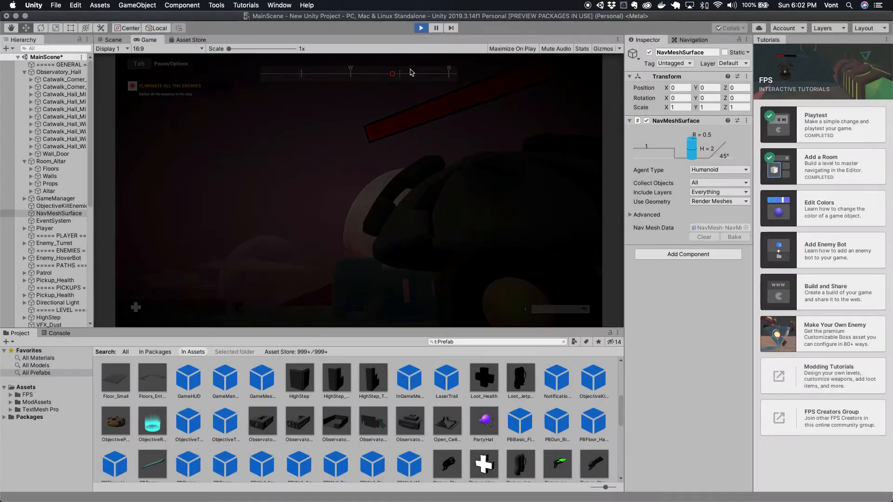
End the playtest and place the Room_Medium prefab behind the observatory hall, at about X -82, Y 0.25, Z 92
left_click(421, 28)
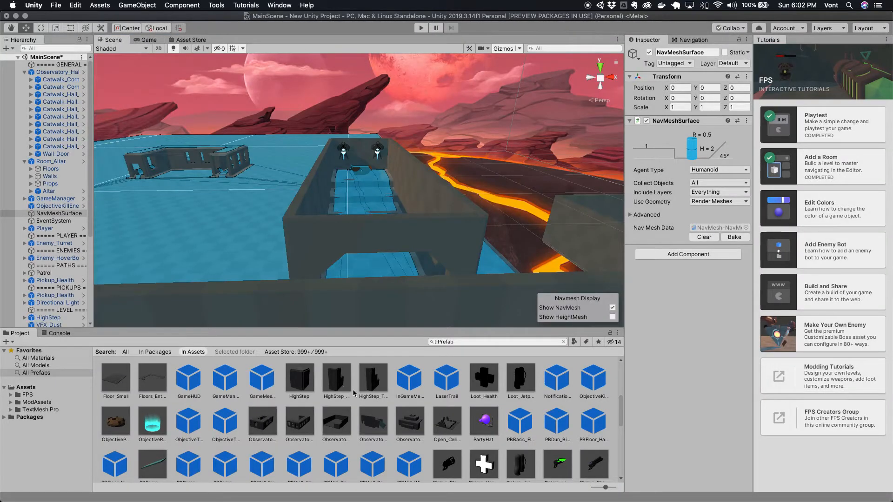
scroll(396, 403, "down", 1)
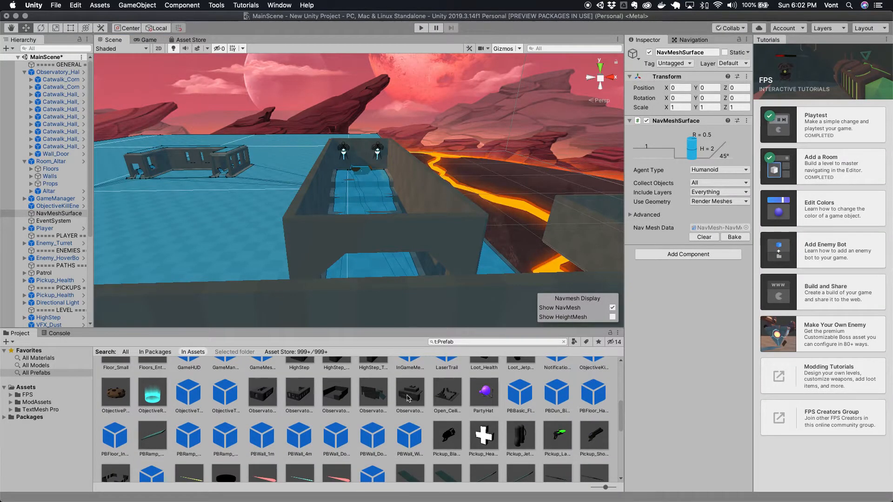
left_click_drag(361, 388, 279, 168)
key("Escape")
scroll(279, 405, "down", 2)
scroll(159, 393, "down", 8)
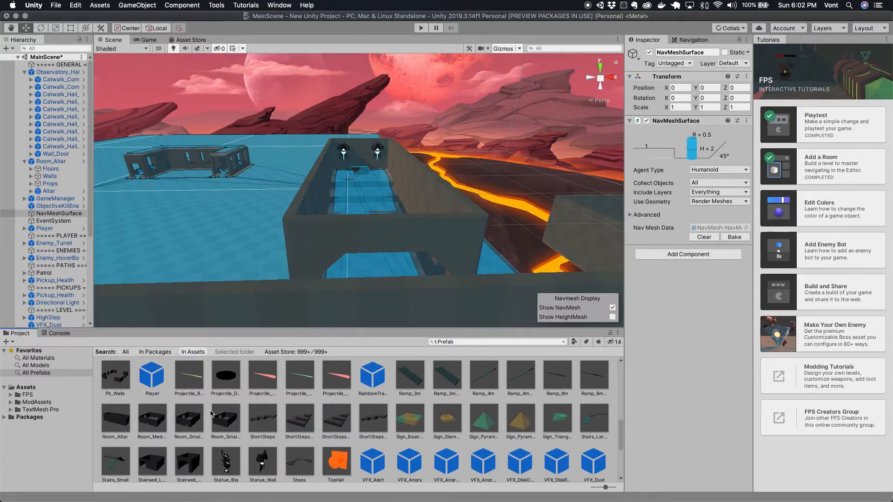
scroll(212, 412, "down", 1)
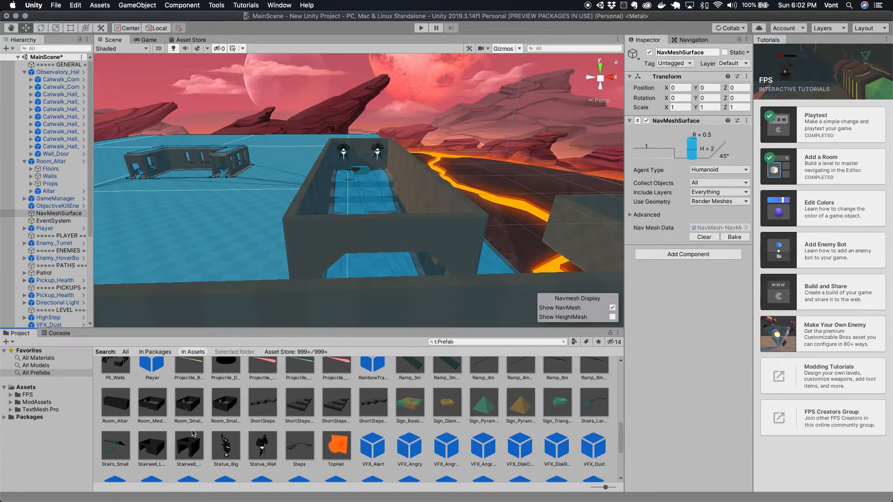
scroll(192, 433, "down", 1)
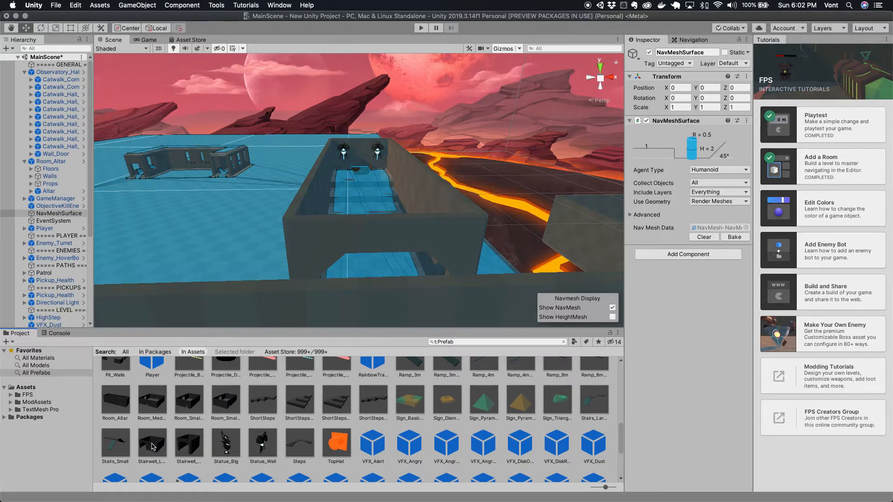
scroll(153, 447, "down", 1)
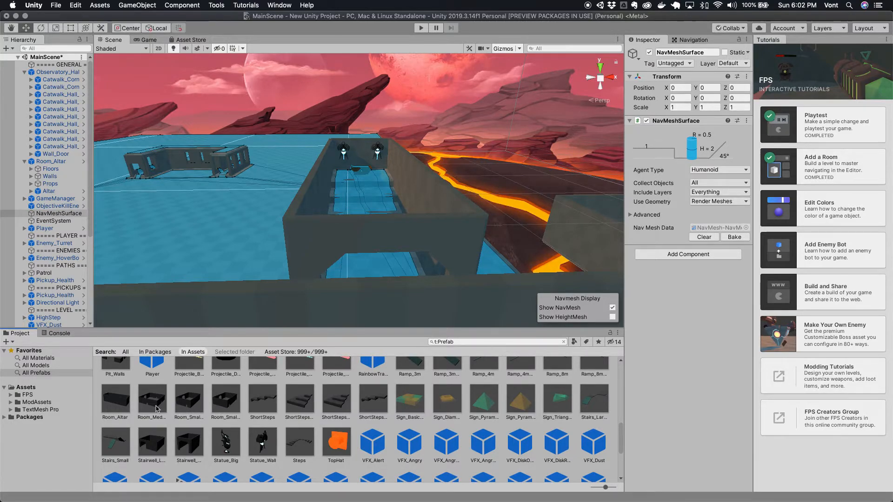
left_click_drag(186, 387, 112, 148)
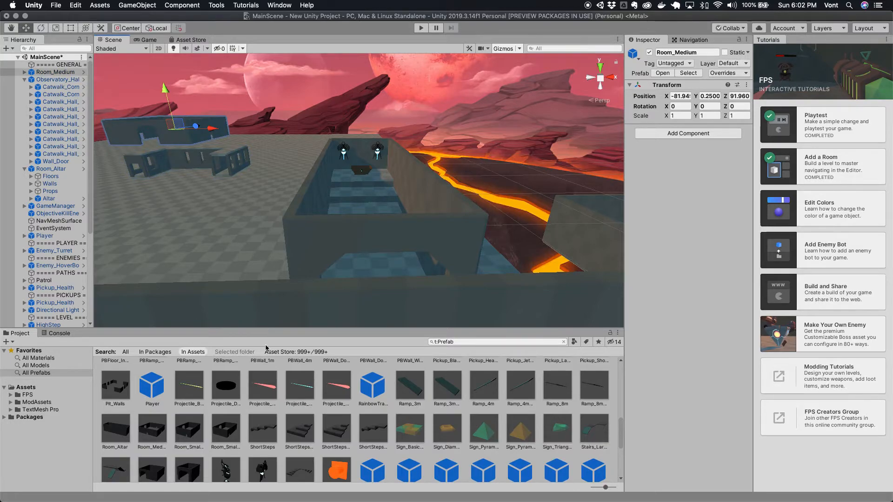
Start a playtest and run from the starting area through the doorways and out onto the open floor
left_click(422, 29)
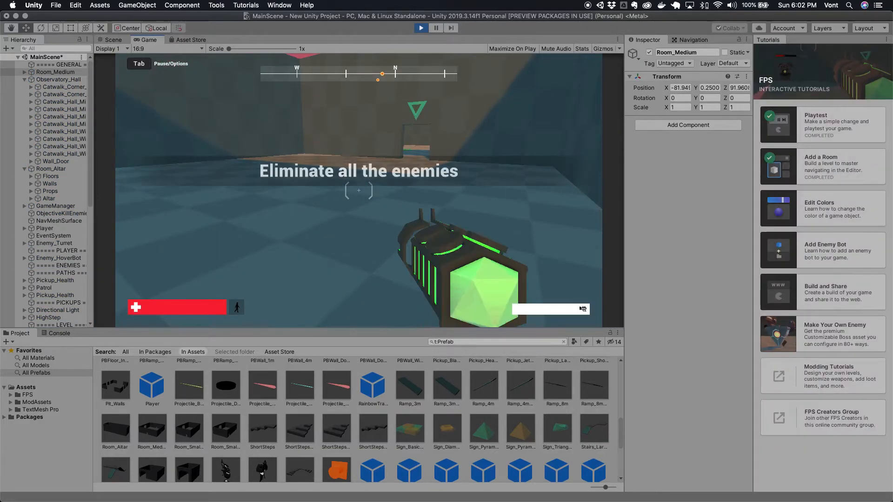
key("w")
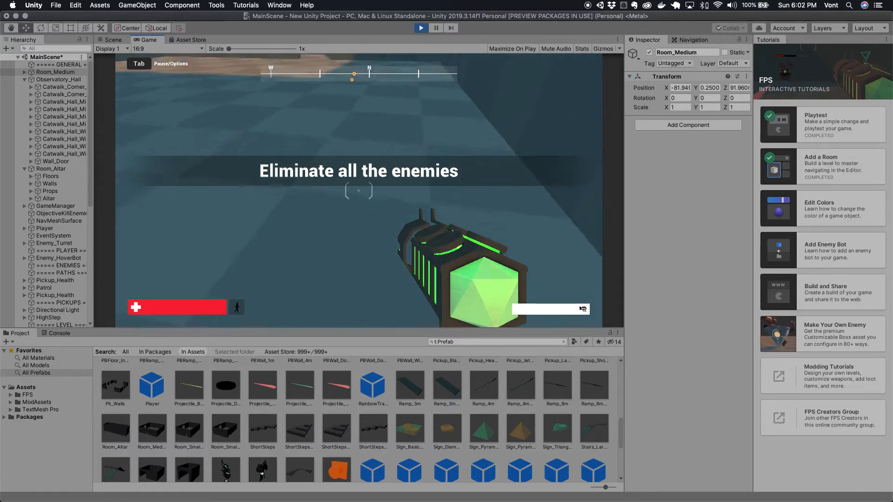
key("w")
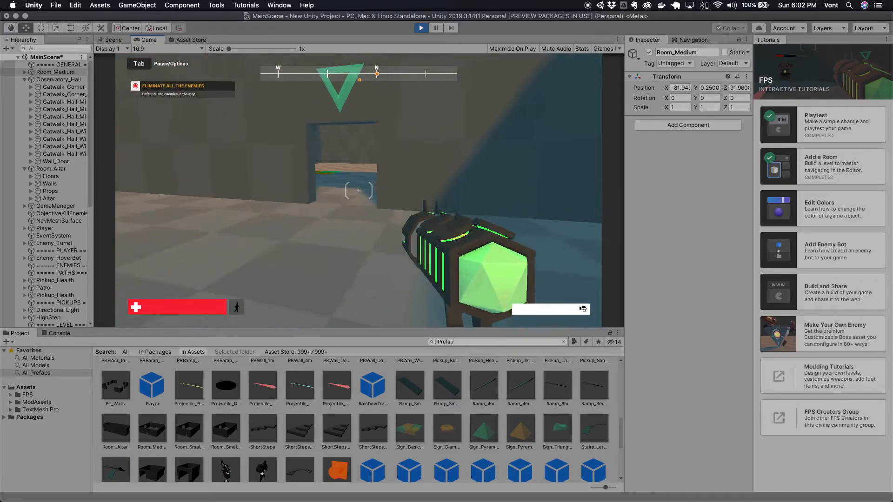
key("w")
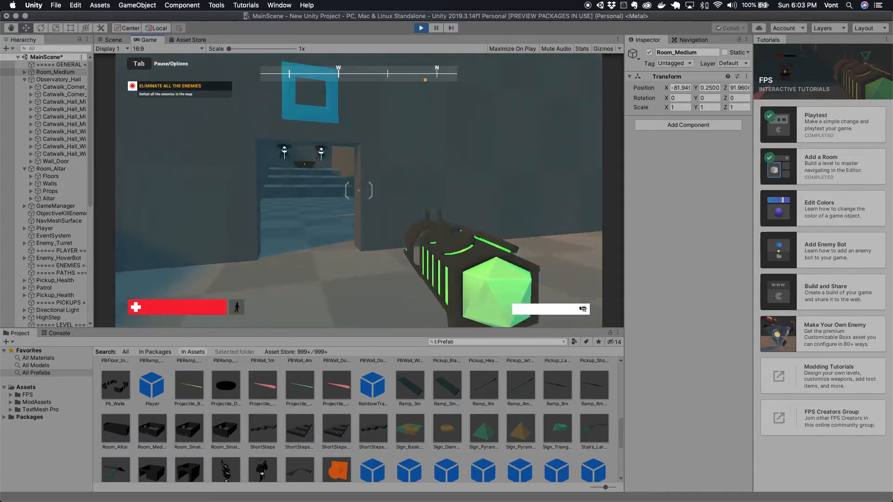
key("w")
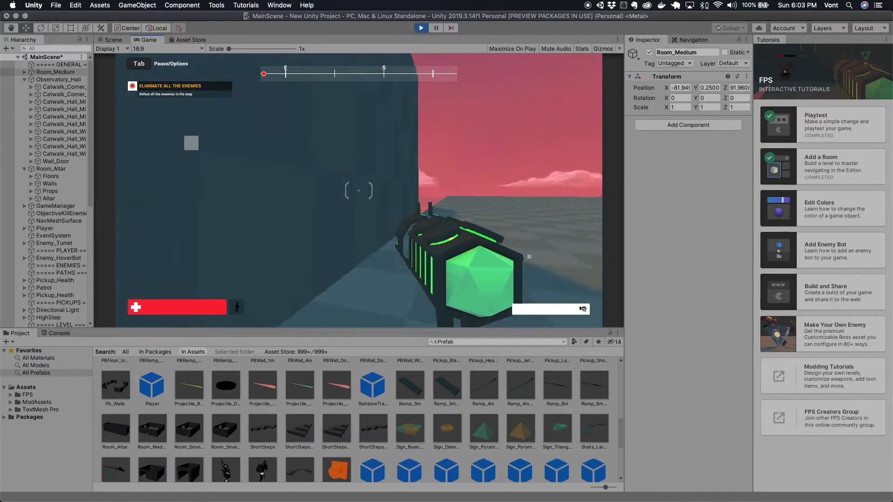
key("w")
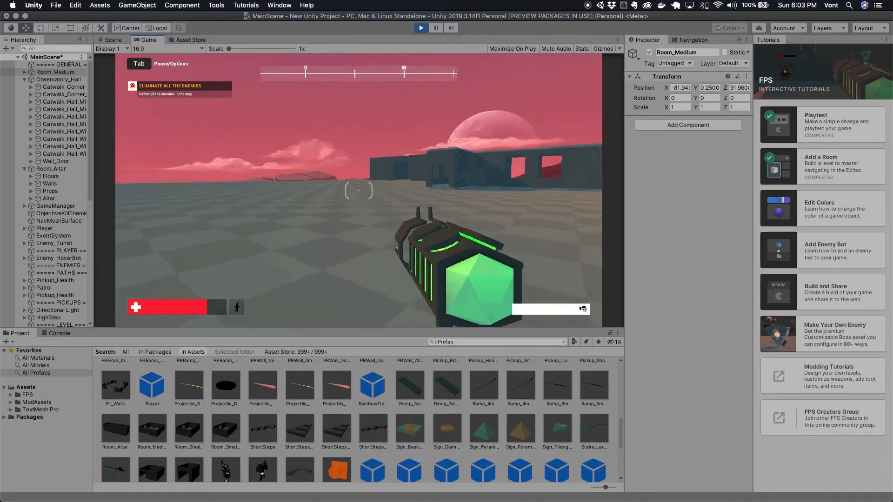
Cross the open floor while checking whether the enemy bot follows, and enter the medium room through its arched opening
key("w")
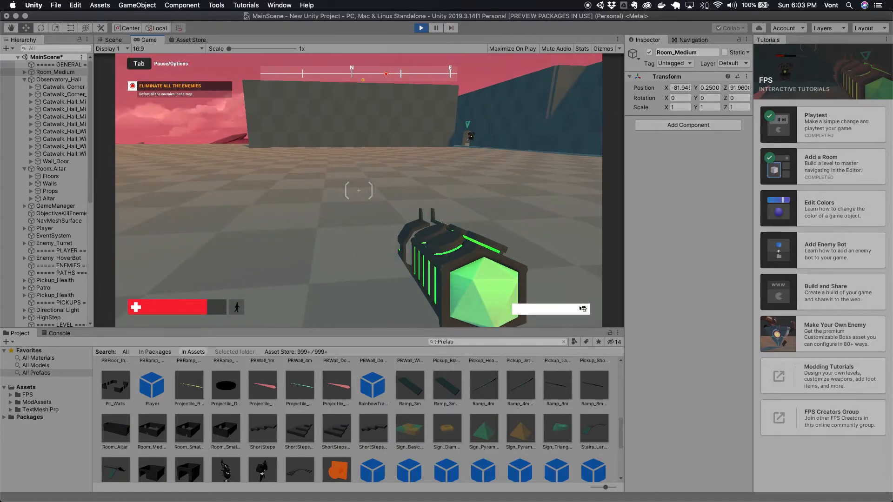
key("w")
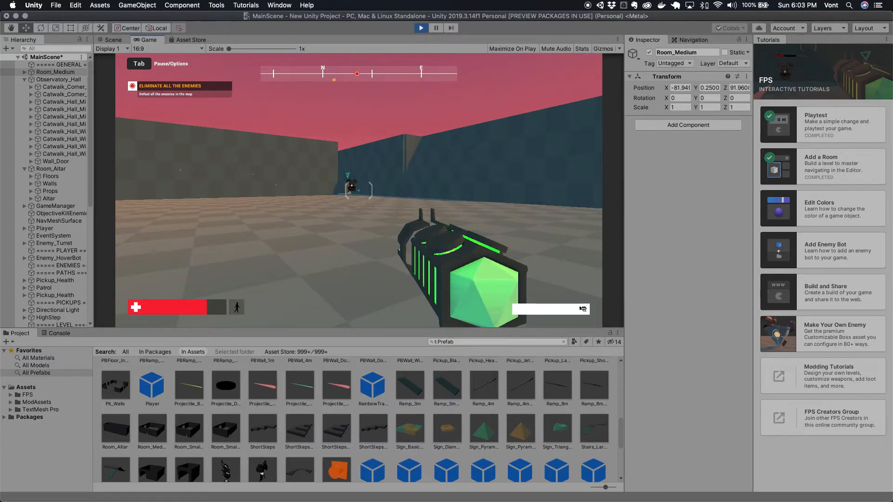
key("w")
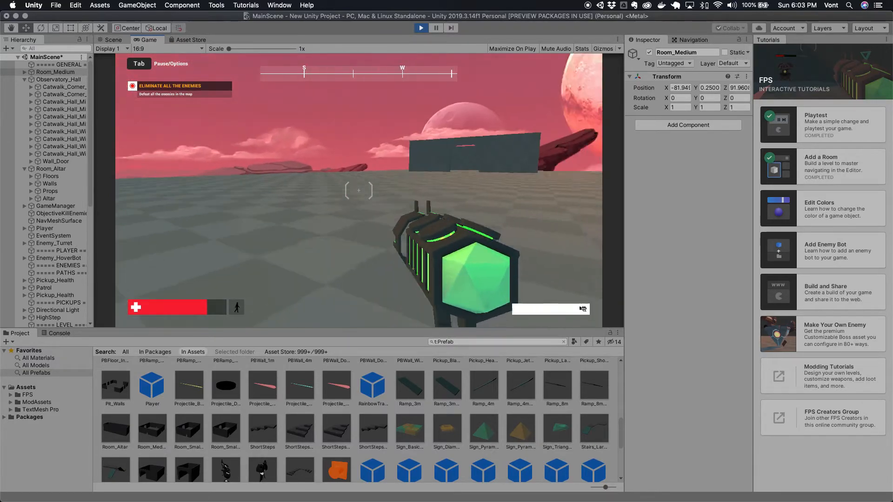
key("w")
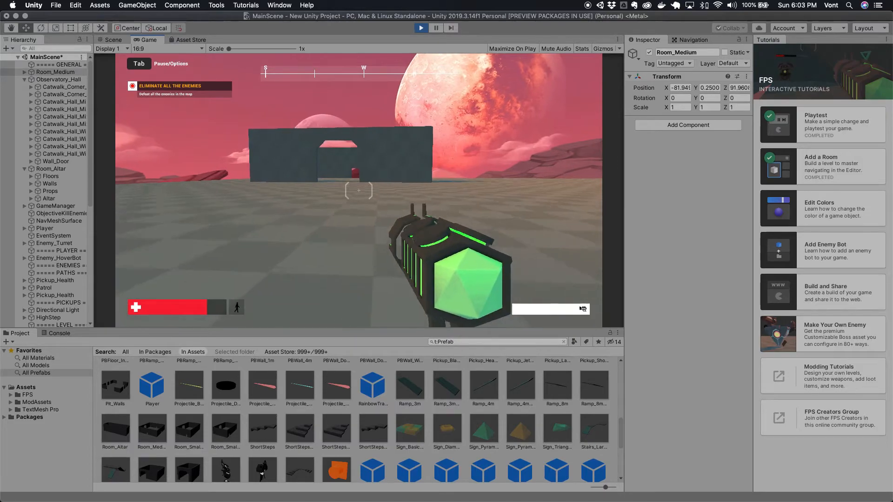
key("w")
key("w")
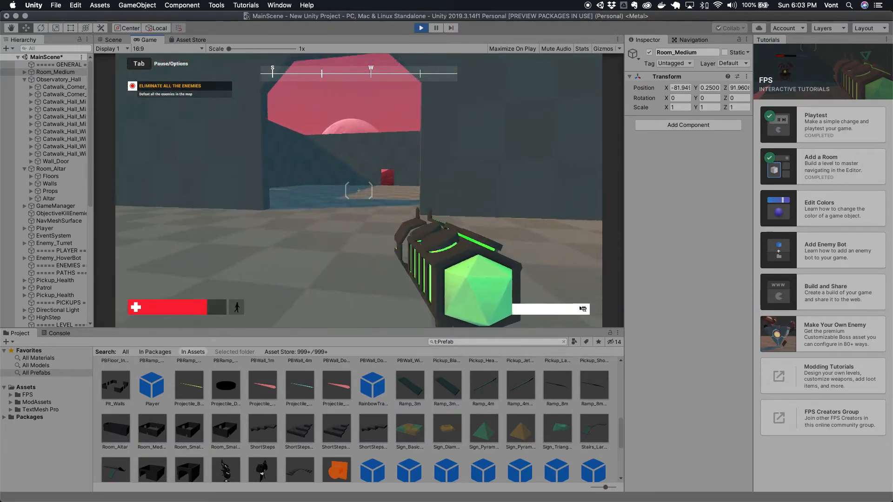
key("w")
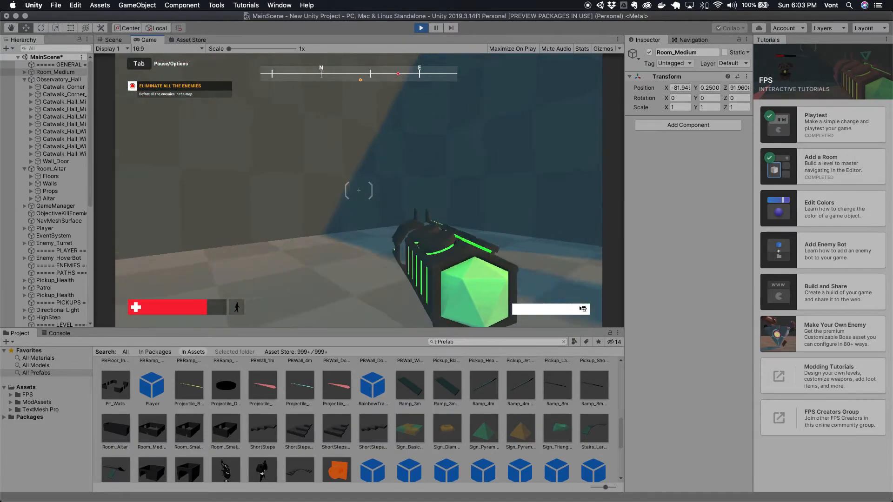
Look around inside the medium room, then leave through an arched opening and approach the enemy bot past the observatory hall
key("s")
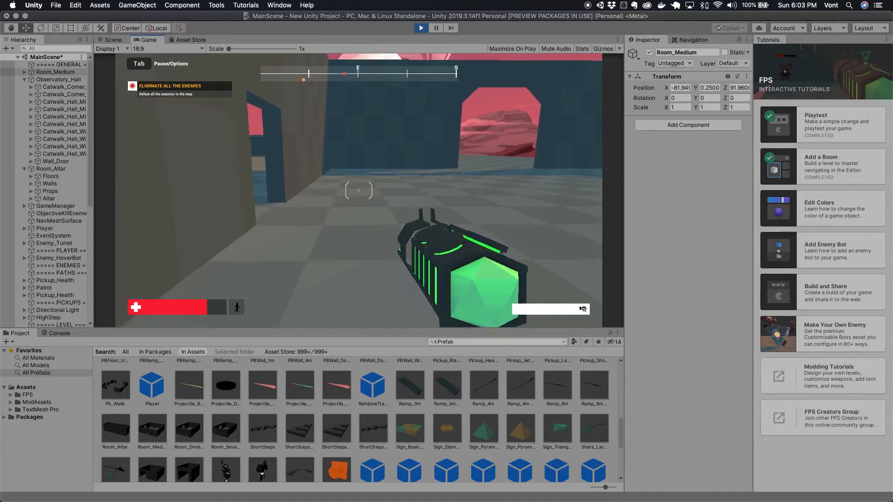
key("w")
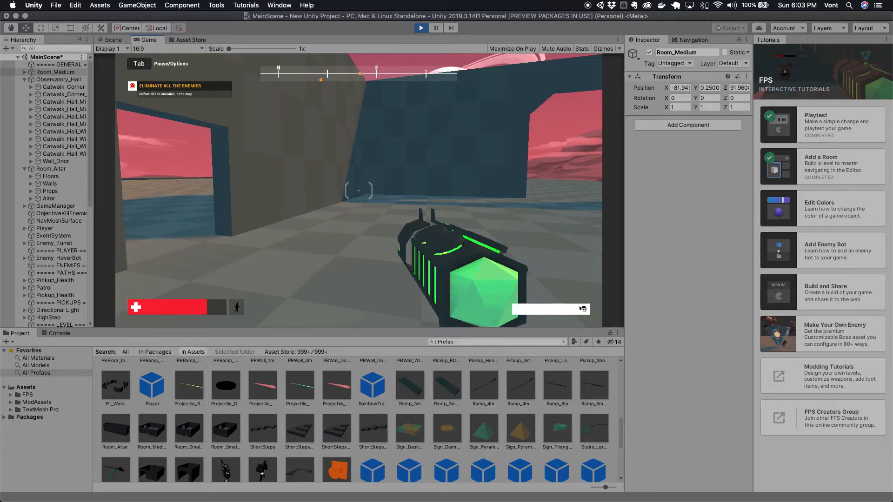
key("d")
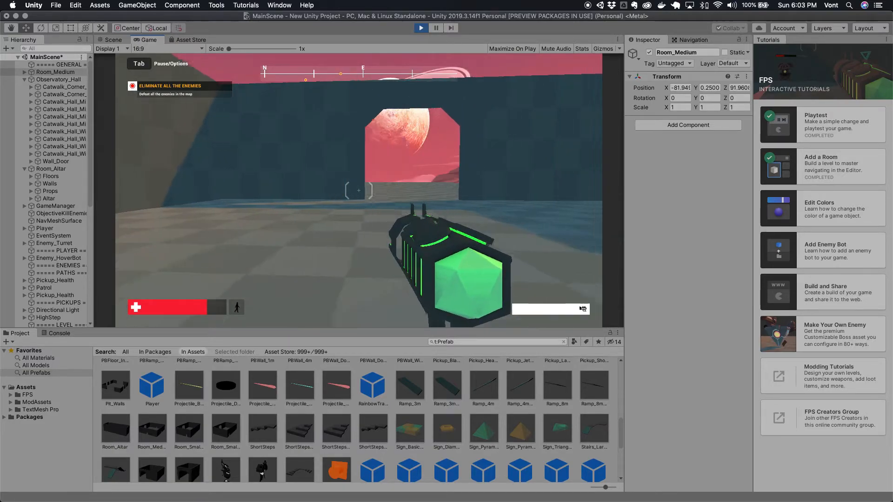
key("w")
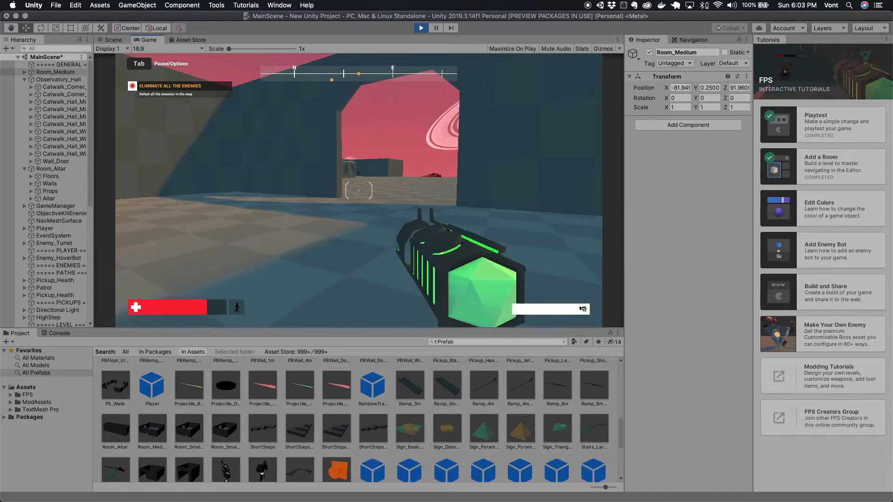
key("w")
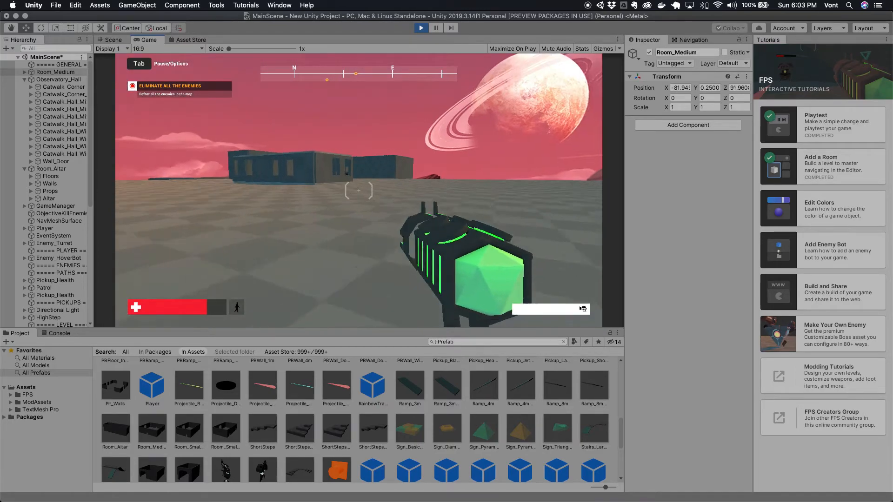
key("w")
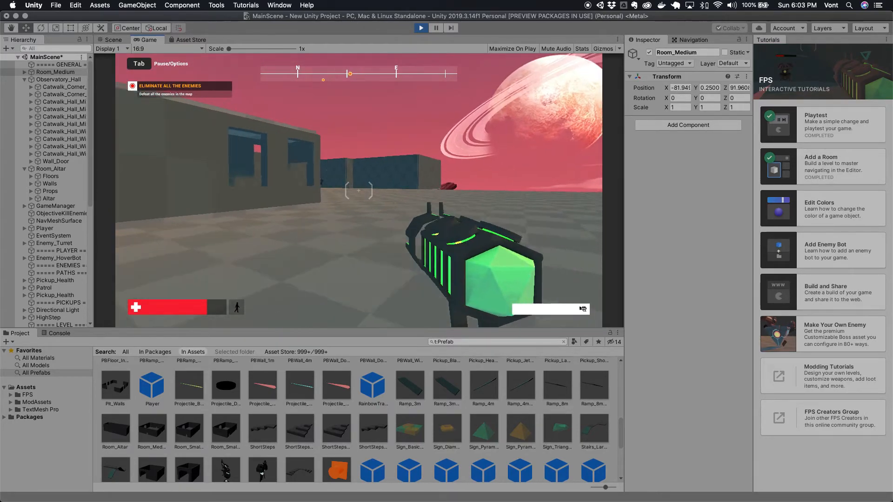
key("w")
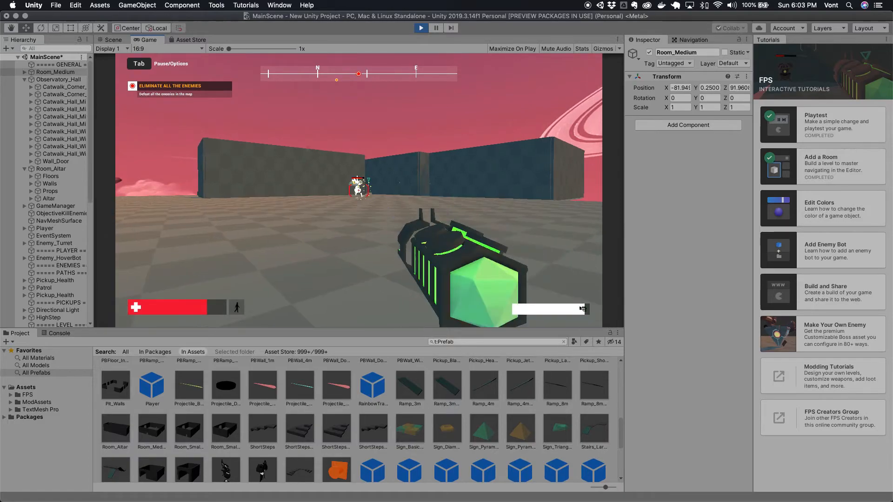
Back away and sidestep alongside the observatory hall to lure the enemy bot toward the medium room
key("s")
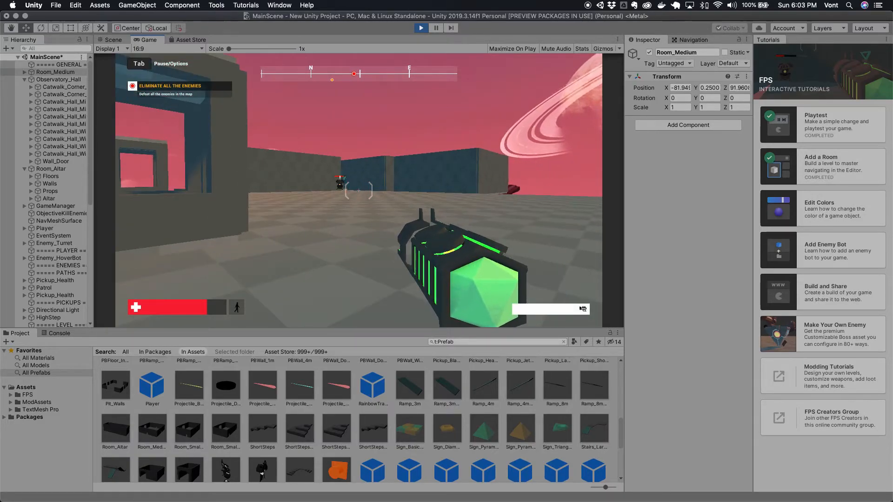
key("s")
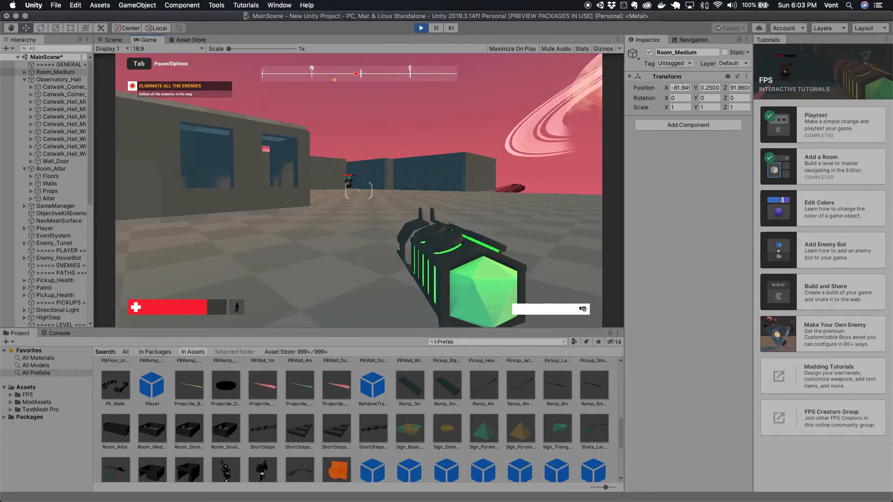
key("s")
key("a")
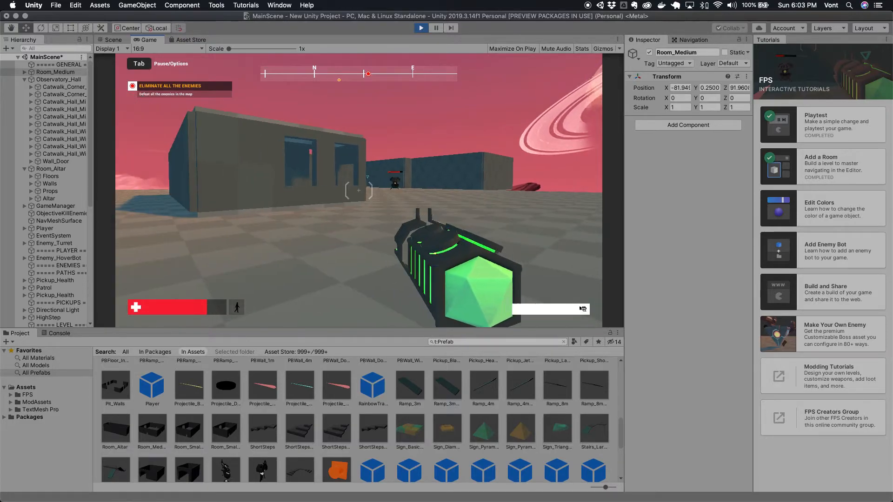
key("s")
key("a")
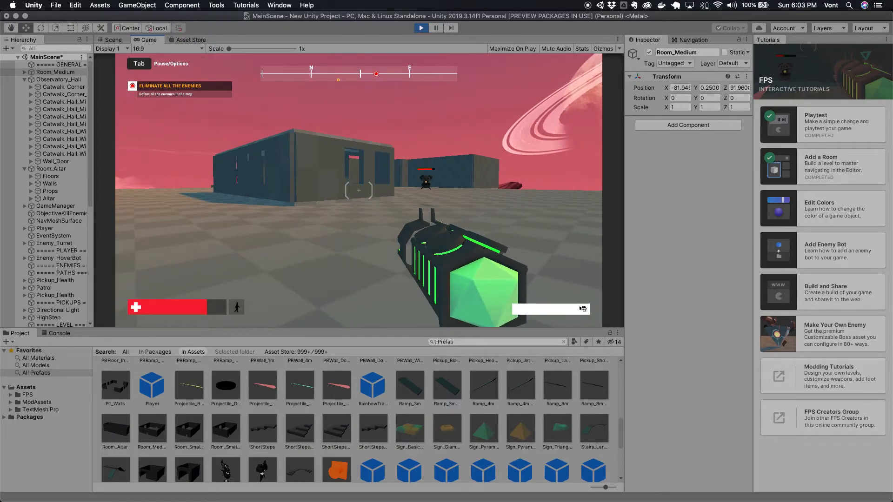
Run back into the medium room, sidestep behind its inner wall to test the bot's pathfinding, and shoot the bot
key("w")
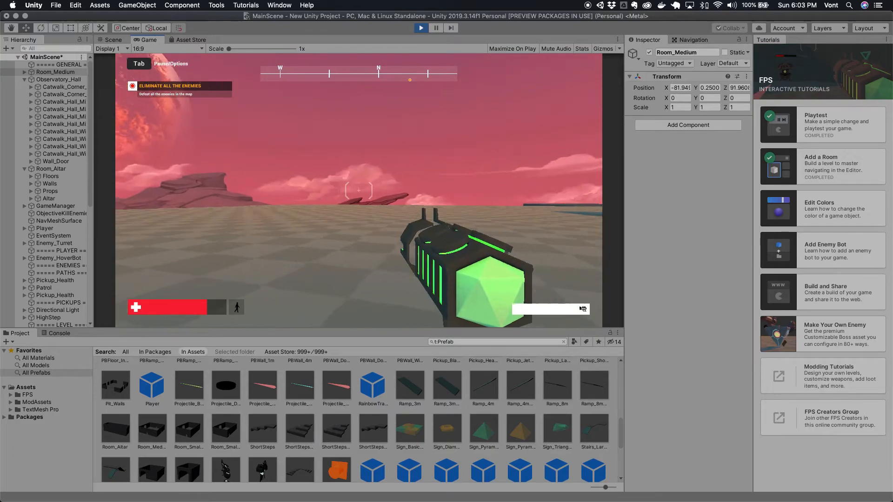
key("w")
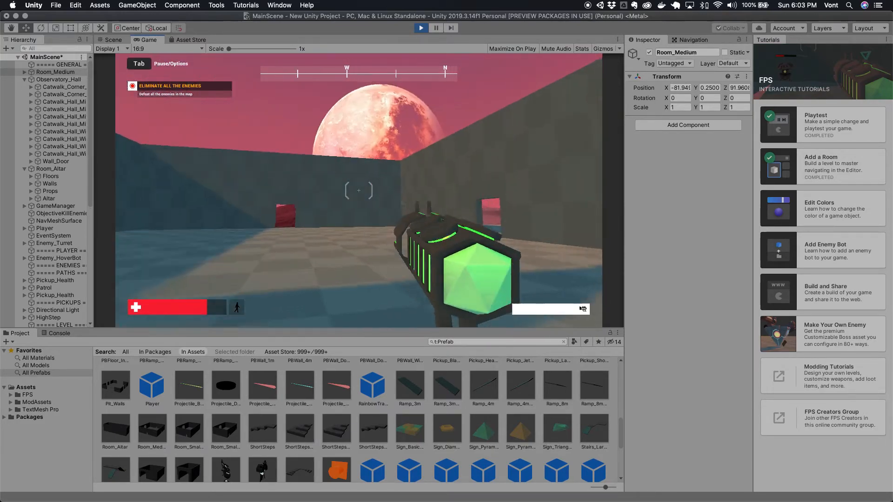
key("w")
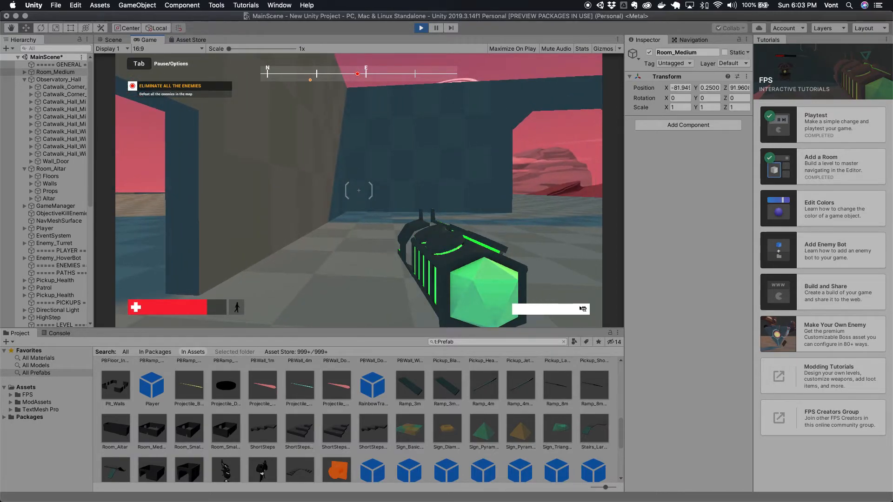
key("s")
key("d")
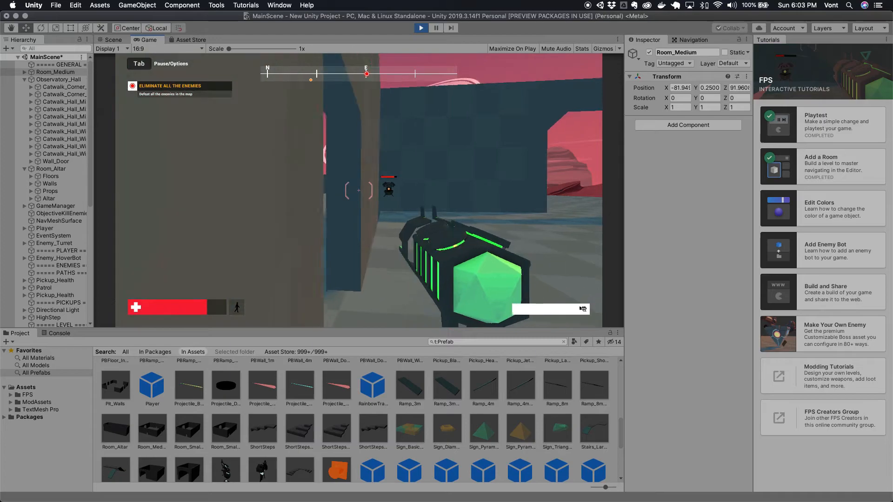
key("d")
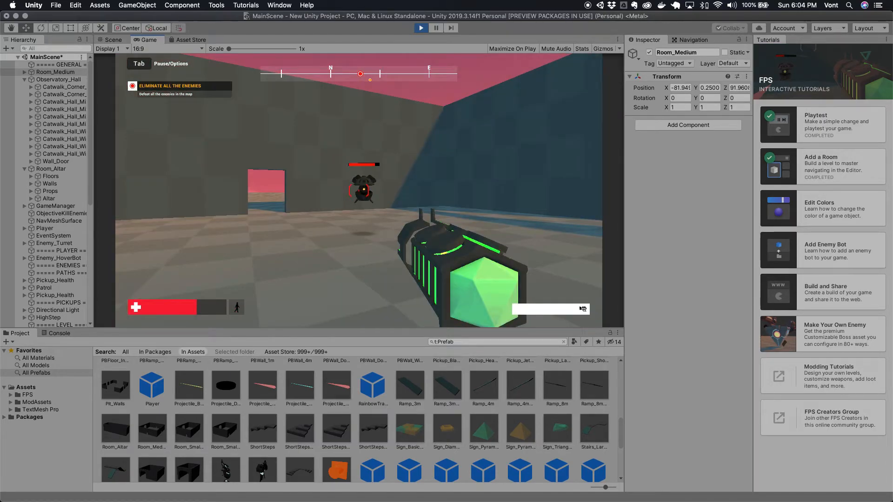
left_click(358, 190)
left_click(358, 190)
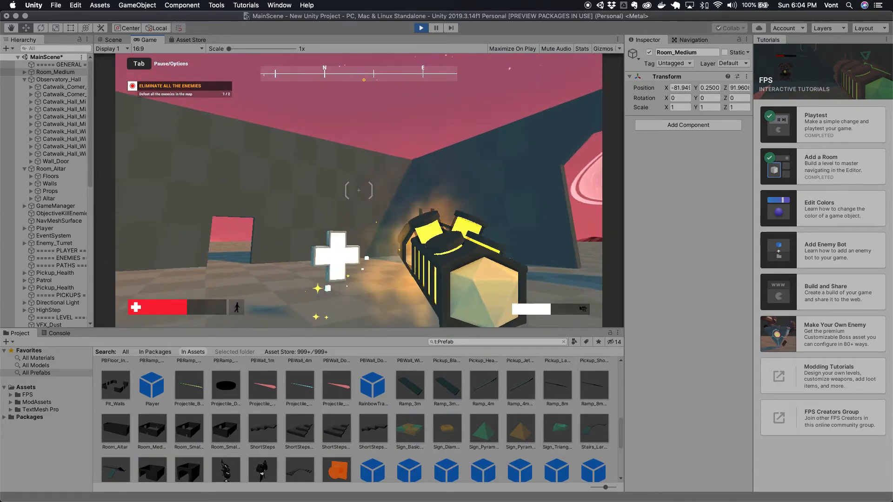
End the playtest and rebake the NavMeshSurface so that it covers the newly placed medium room
key("Escape")
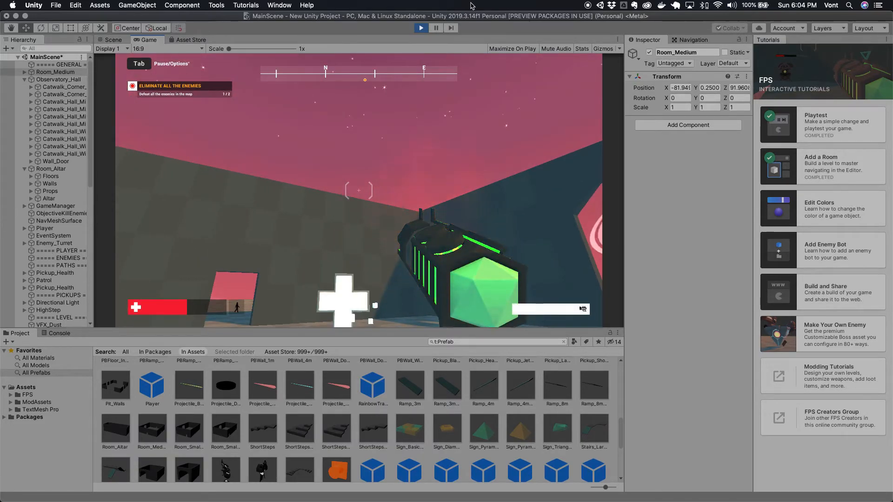
left_click(421, 28)
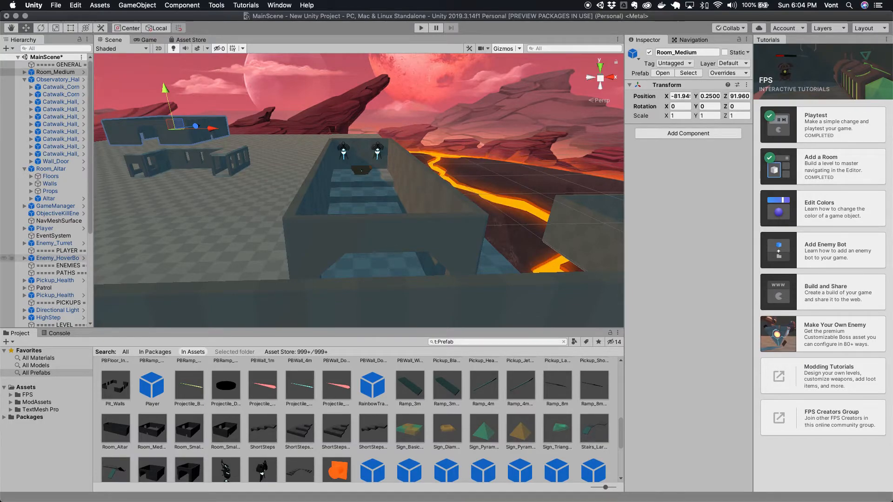
left_click(59, 221)
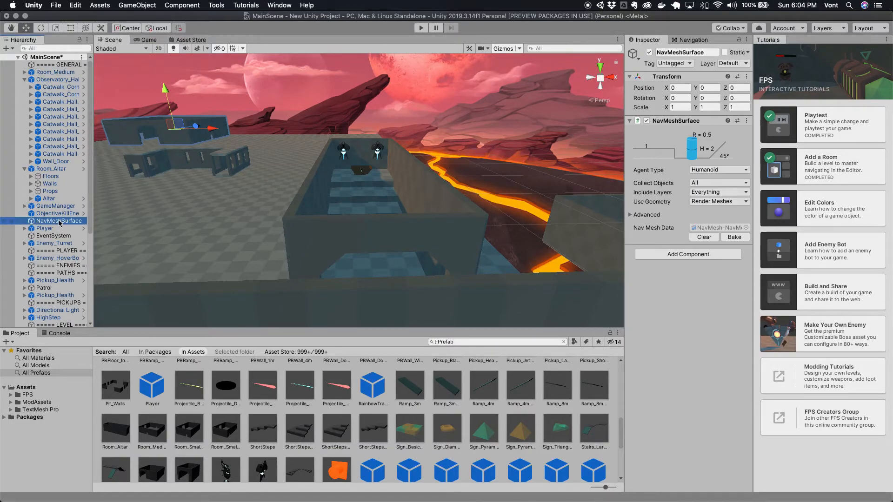
left_click(735, 237)
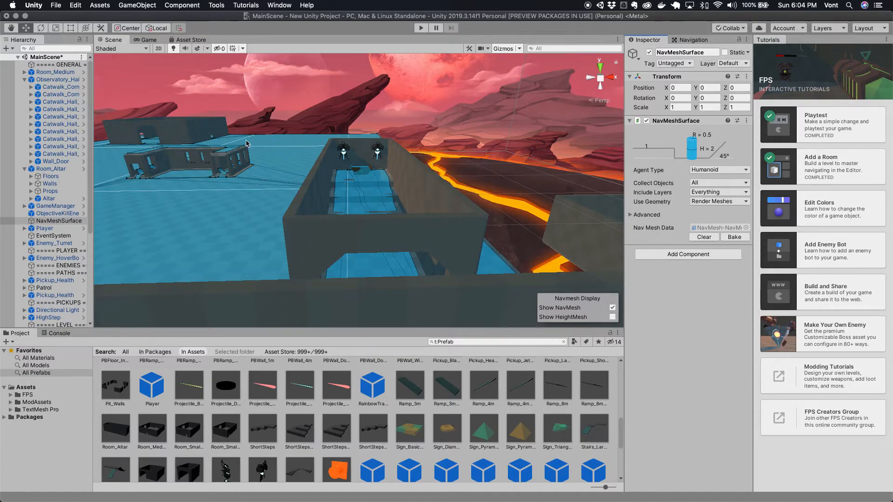
Start a new playtest, leave the starting room and move along its outer wall to find the enemy bot
left_click(419, 29)
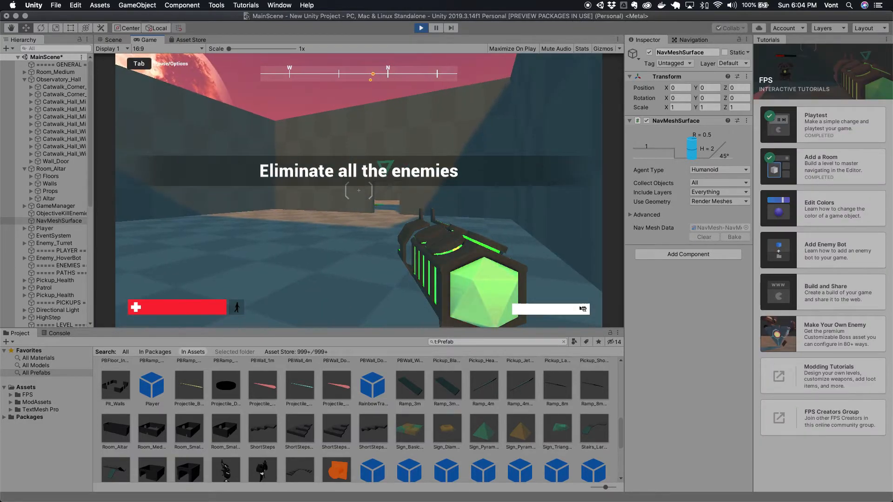
key("w")
key("w")
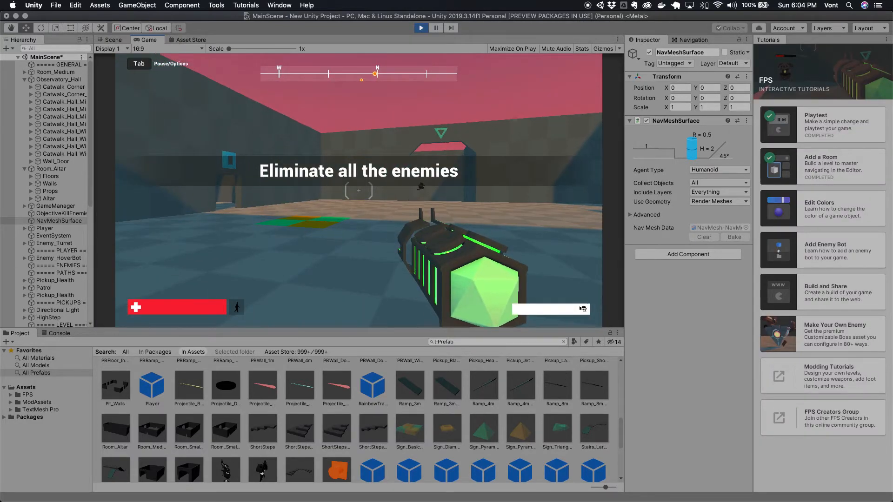
key("w")
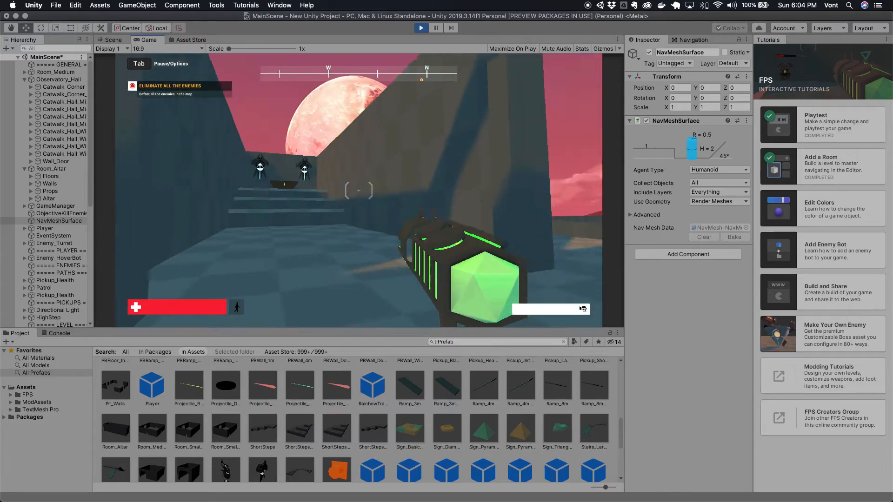
key("w")
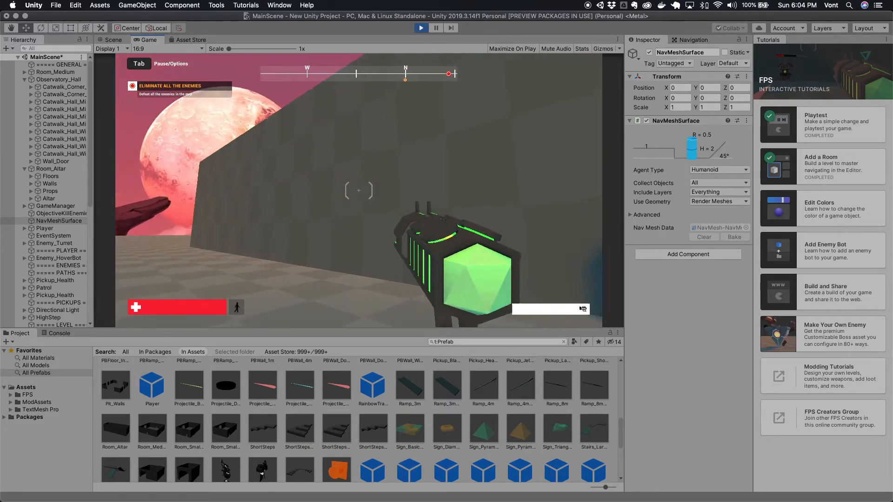
key("w")
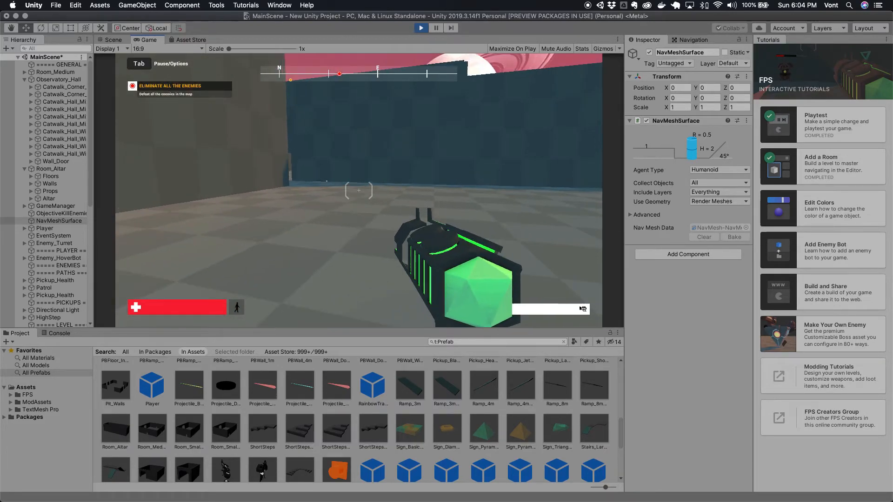
key("w")
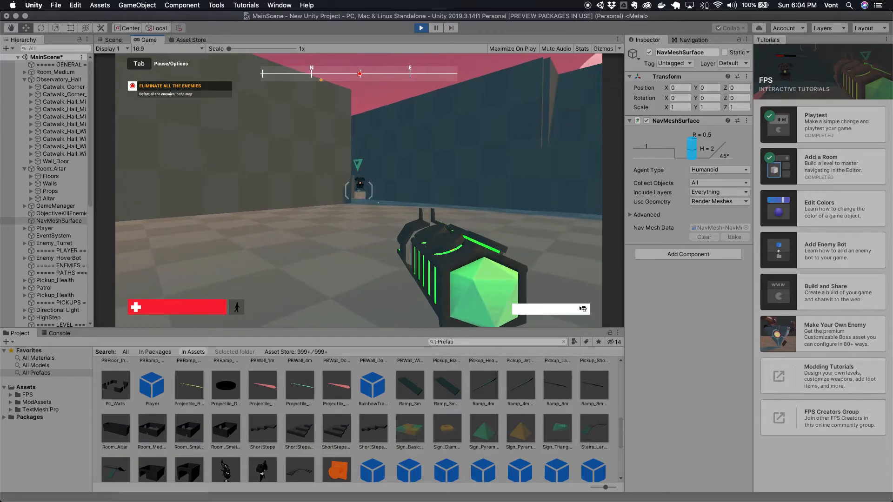
Back away across the open floor and move past the observatory hall to lure the enemy bot along
key("s")
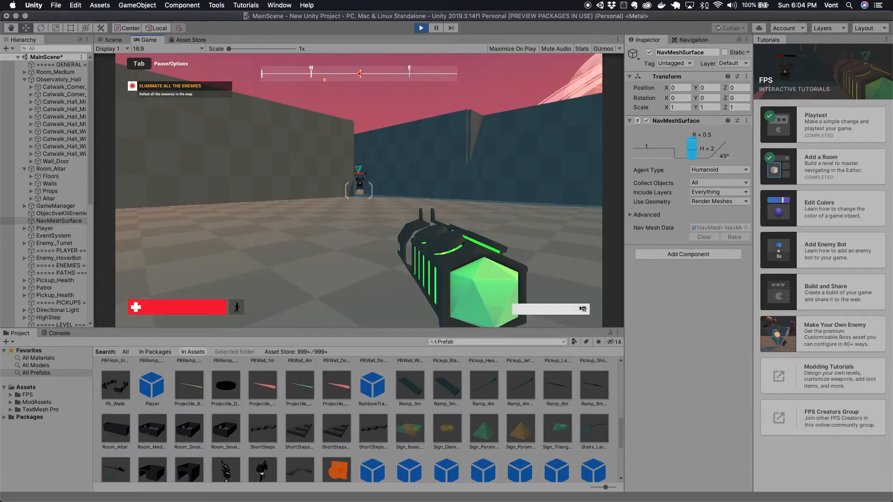
key("s")
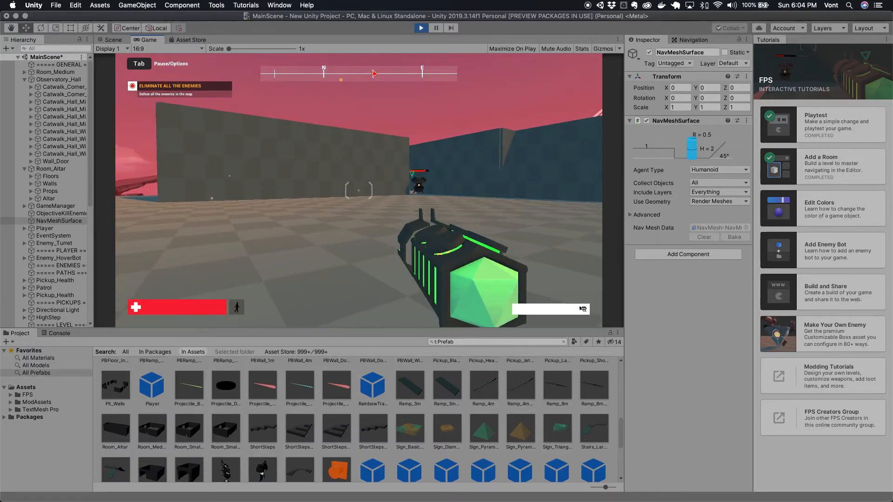
key("s")
key("w")
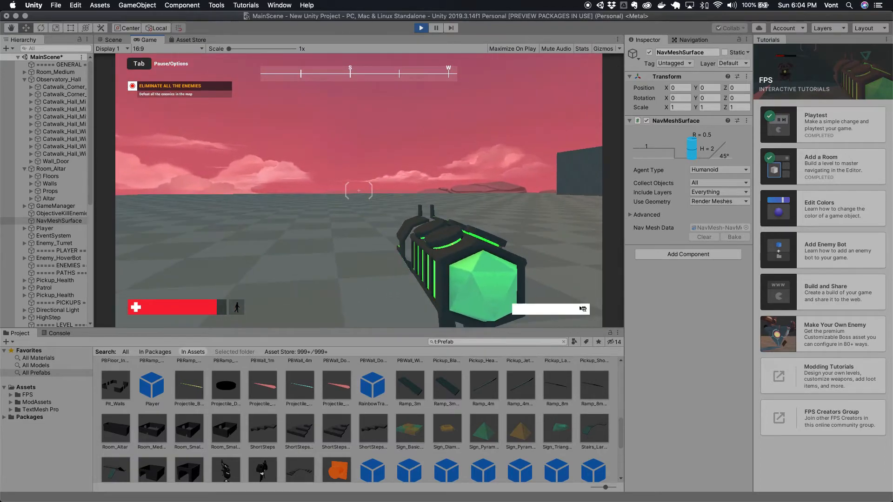
key("w")
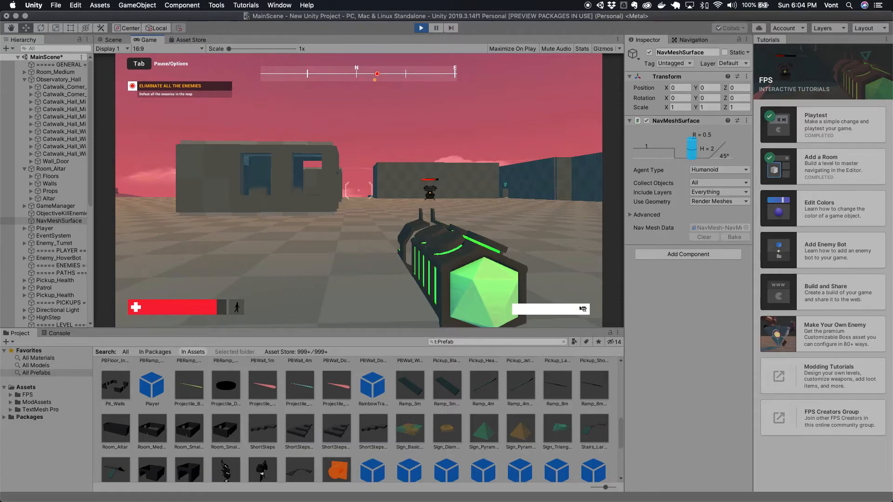
key("a")
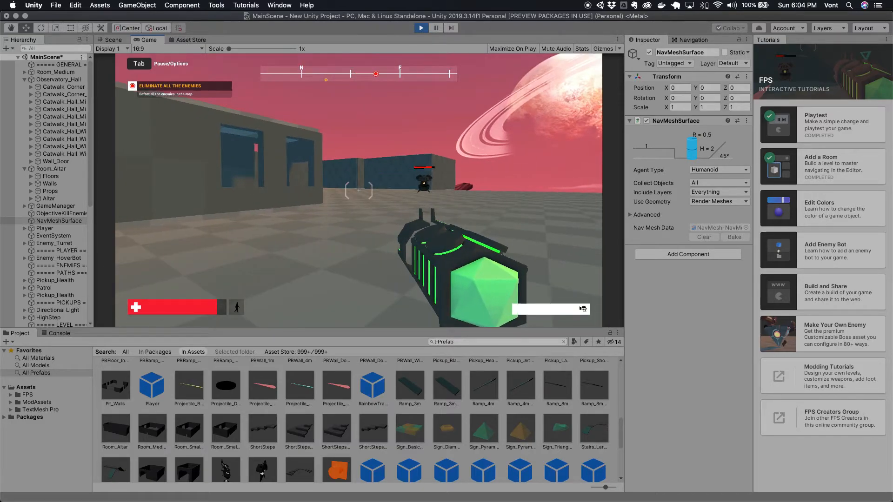
Run into the medium room through its arched opening and take cover behind the inside wall
key("w")
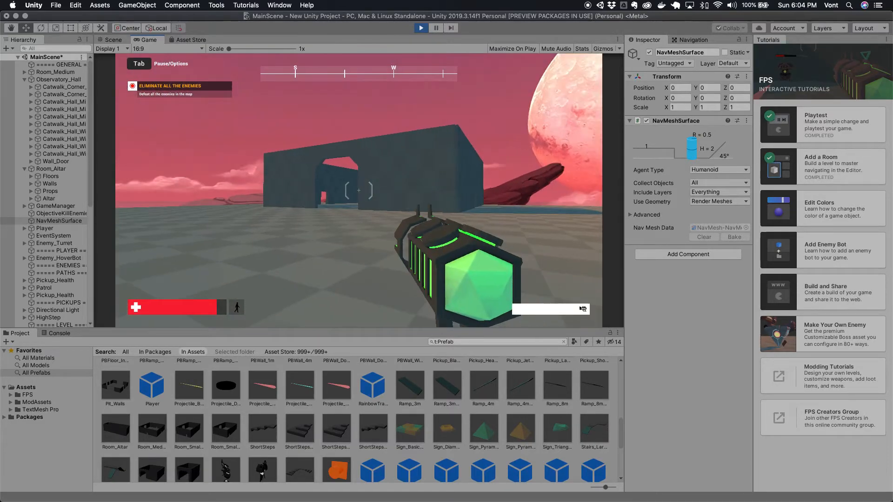
key("w")
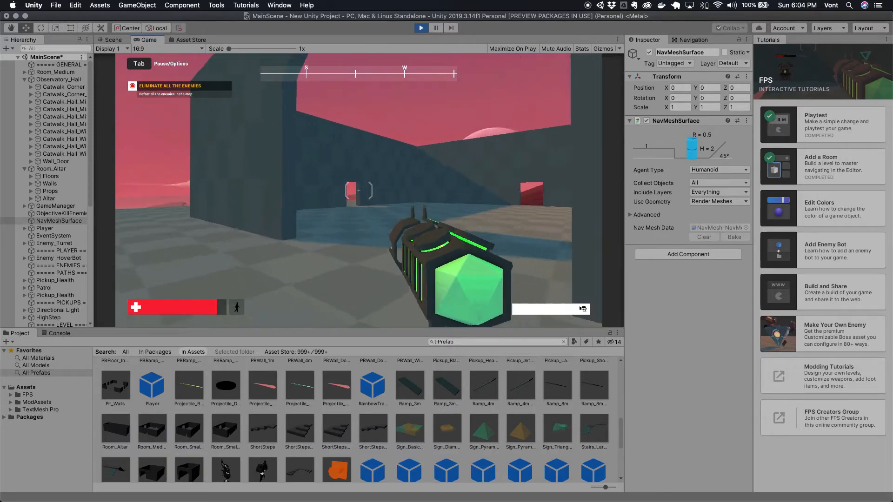
key("w")
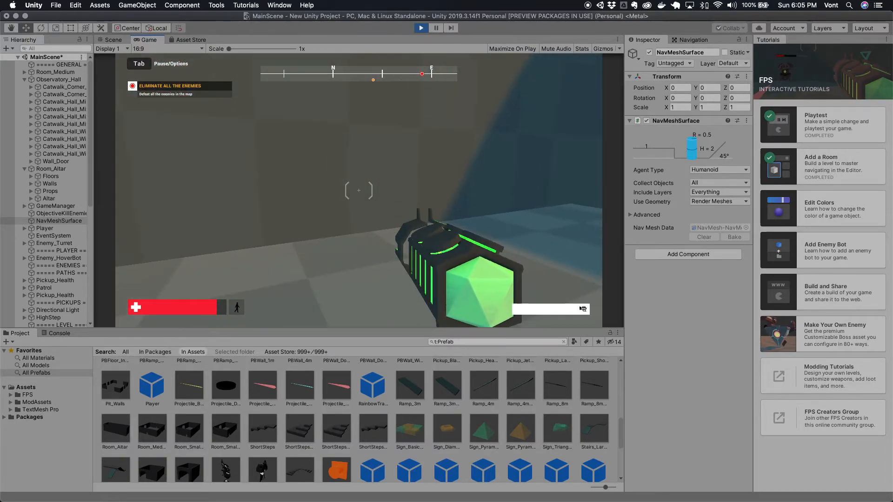
key("w")
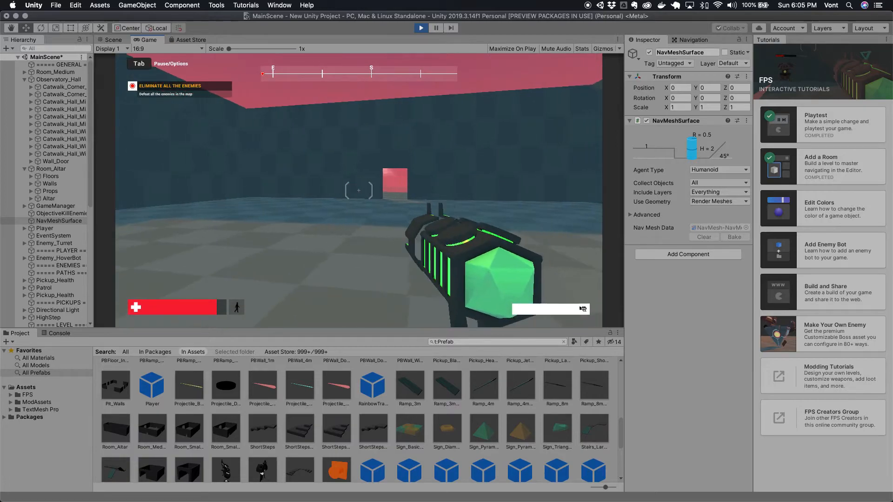
key("w")
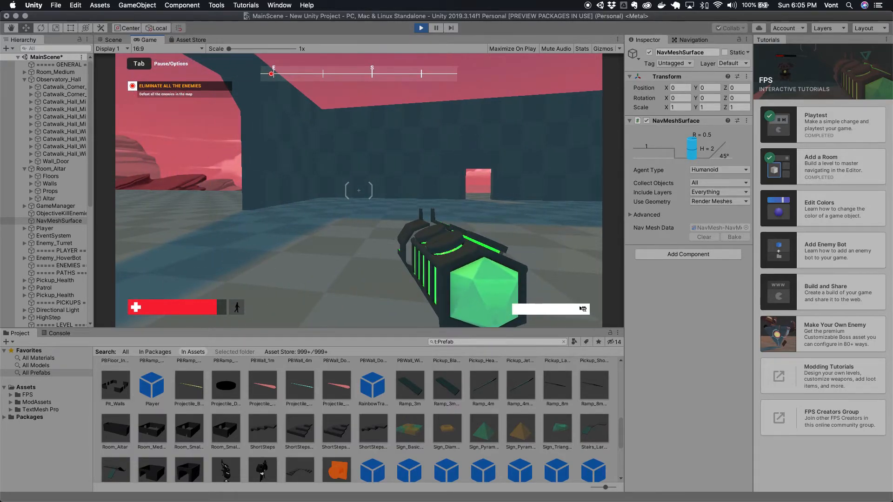
Move around near the medium room's archway to test whether the bot follows inside, keeping away from it
key("a")
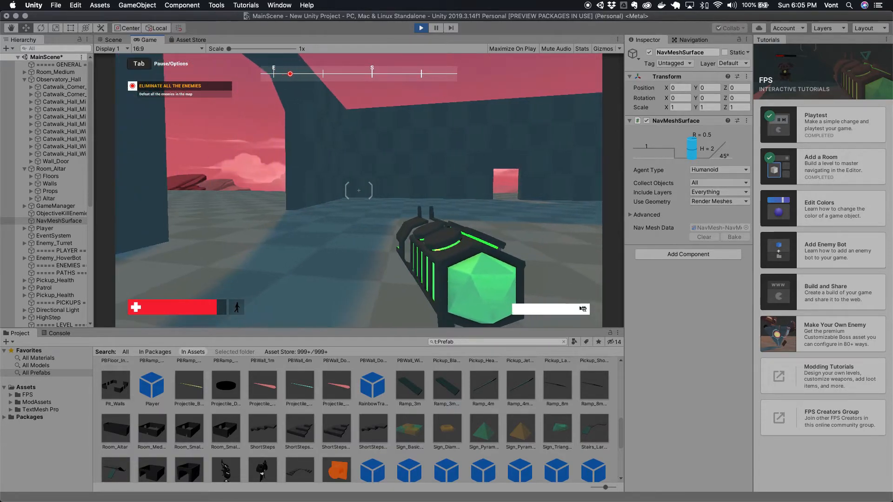
key("w")
key("a")
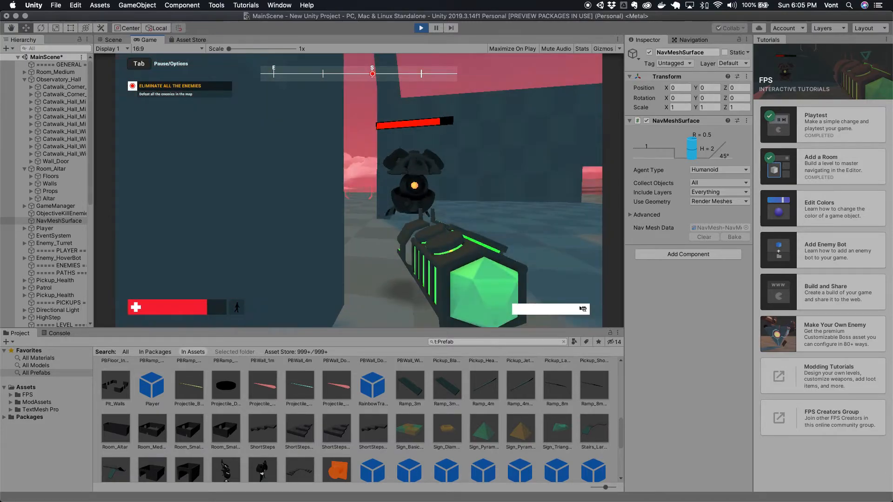
key("s")
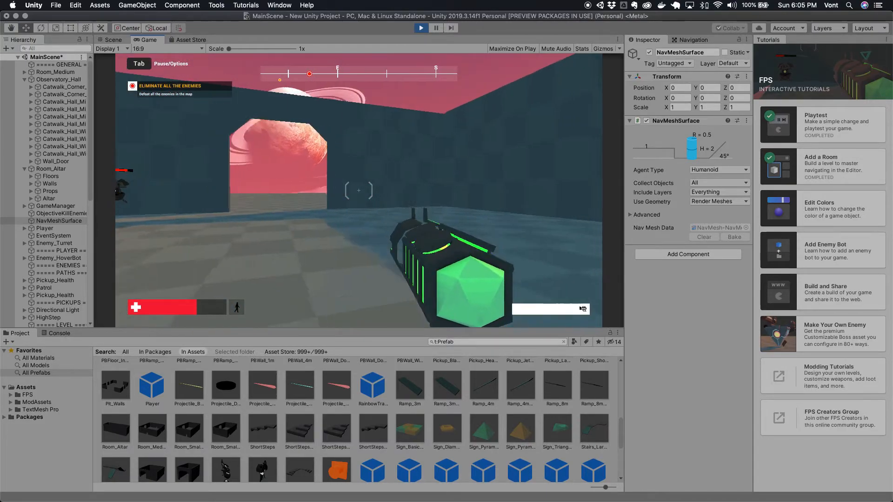
key("w")
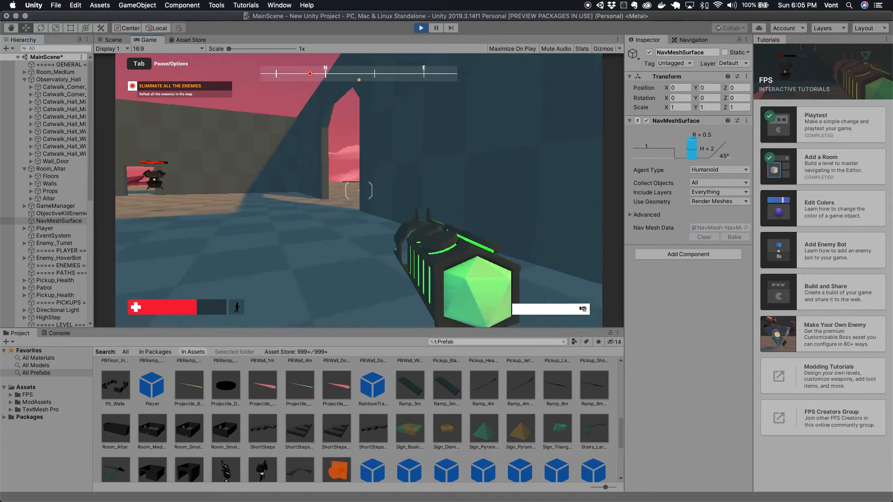
Run out of the medium room to the observatory hall, turn back and shoot at the pursuing bot
key("s")
key("w")
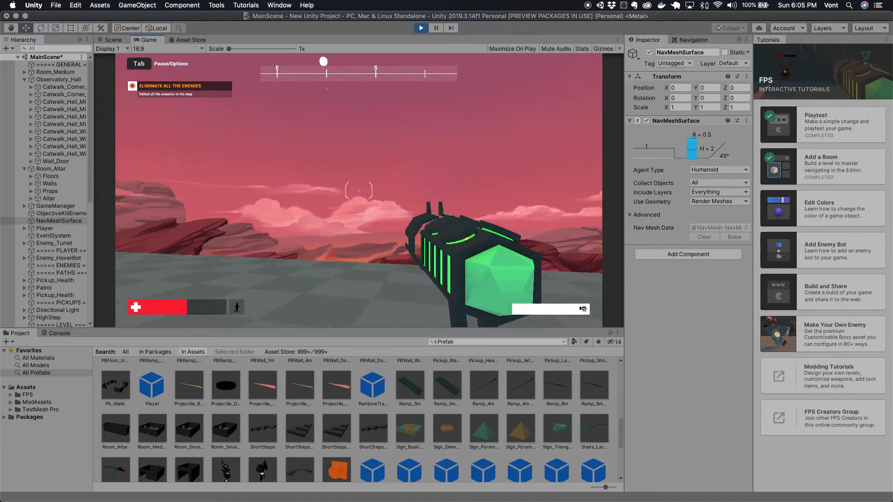
key("w")
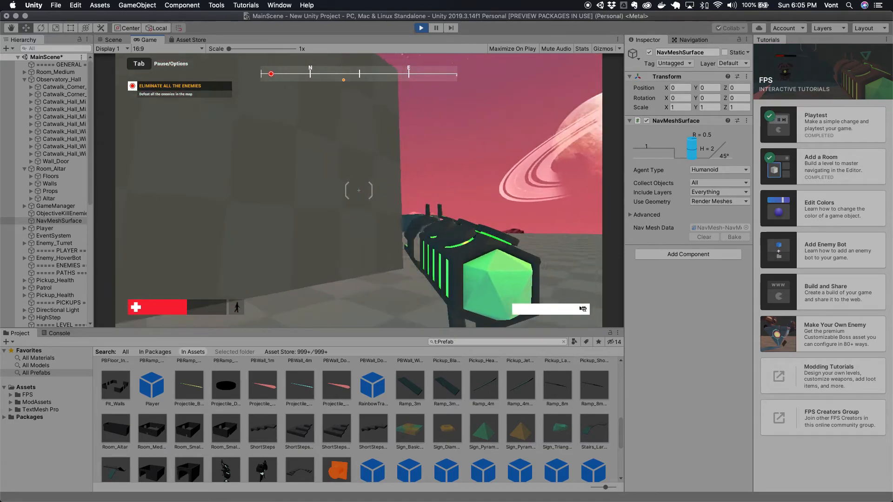
key("w")
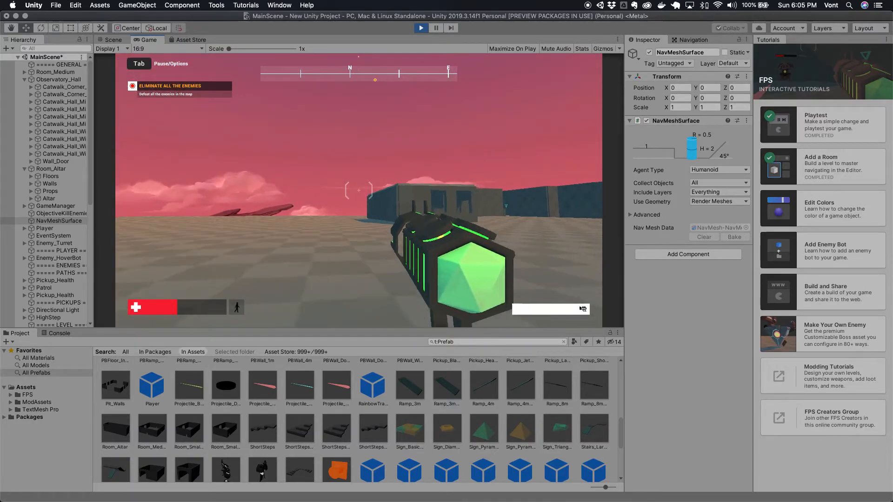
key("w")
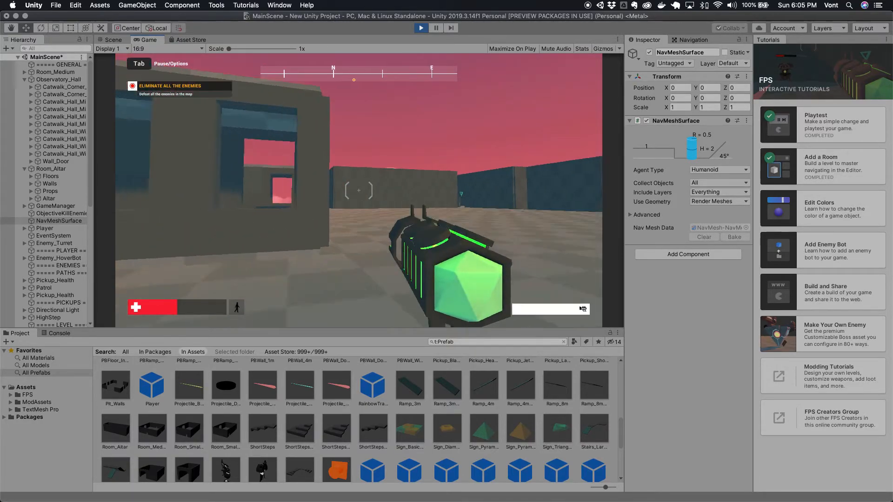
key("w")
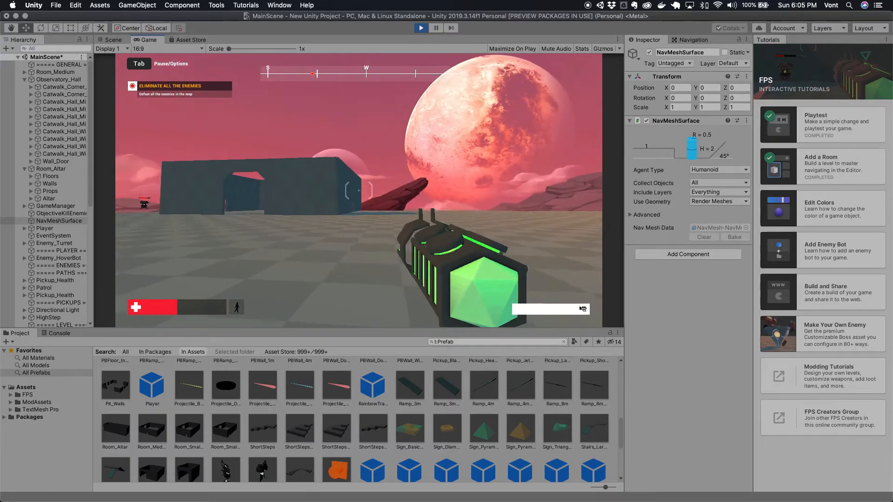
key("w")
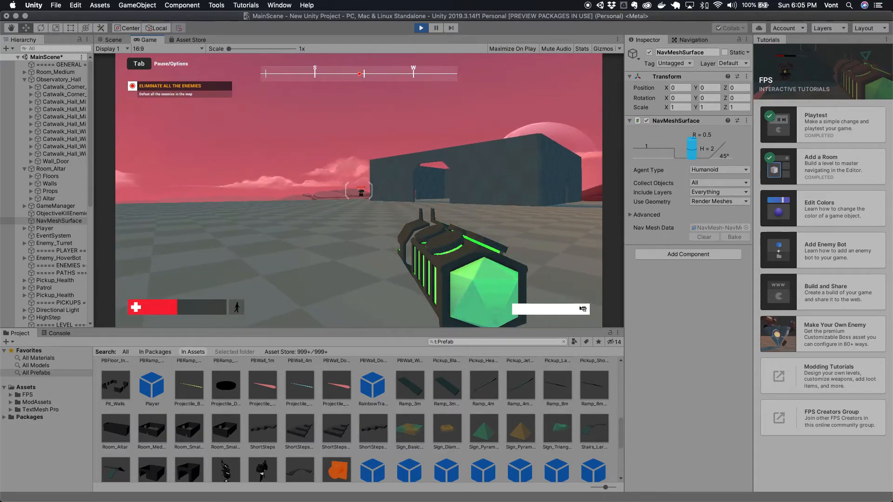
left_click(359, 190)
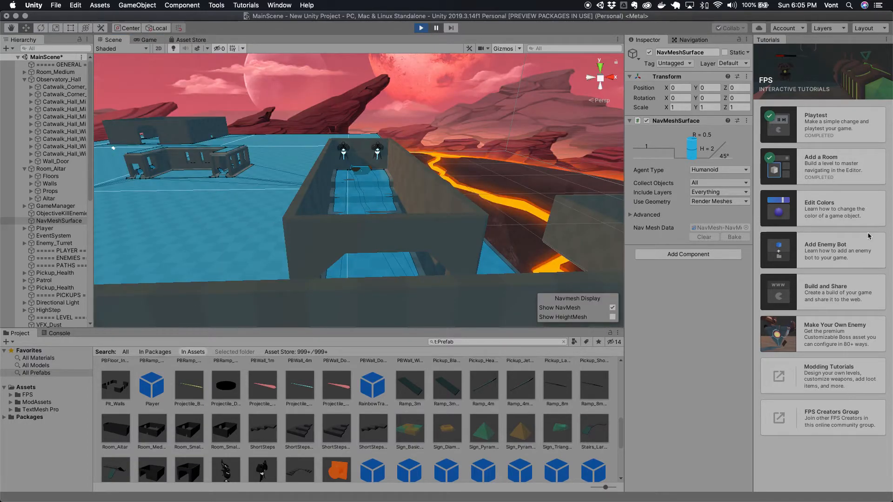
Open the Edit Colors tutorial without saving the changes to MainScene, and start it
left_click(825, 223)
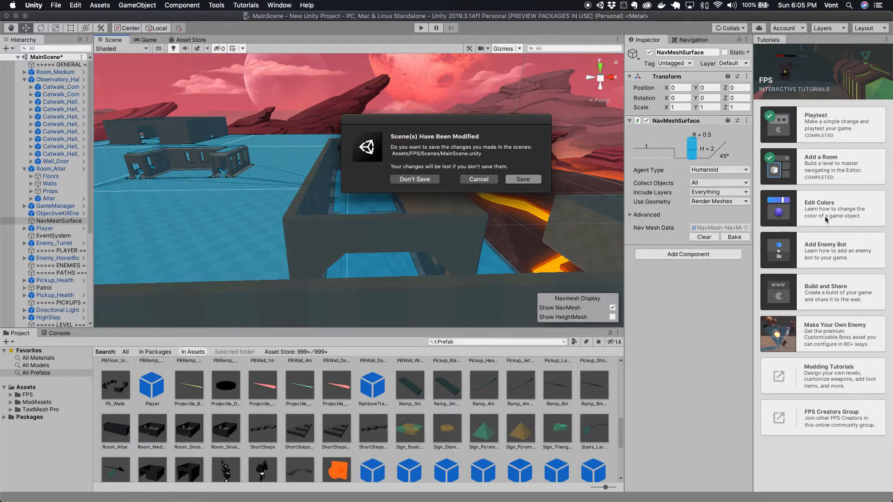
left_click(401, 179)
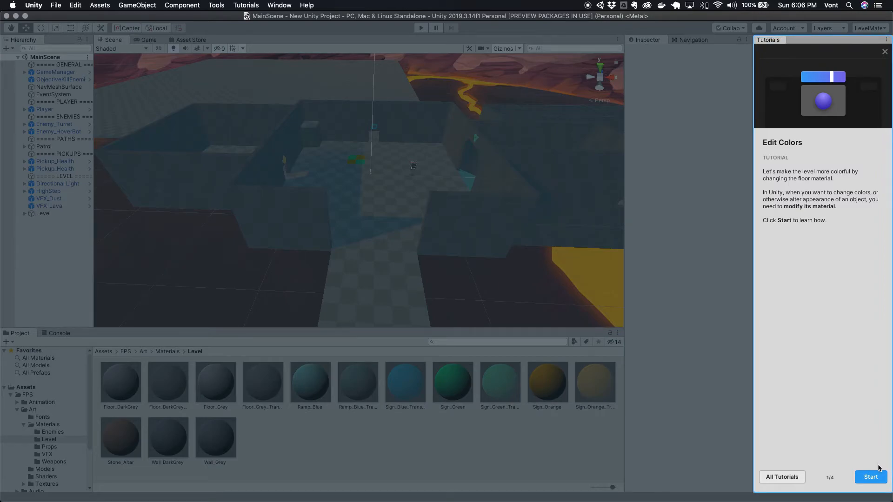
left_click(871, 478)
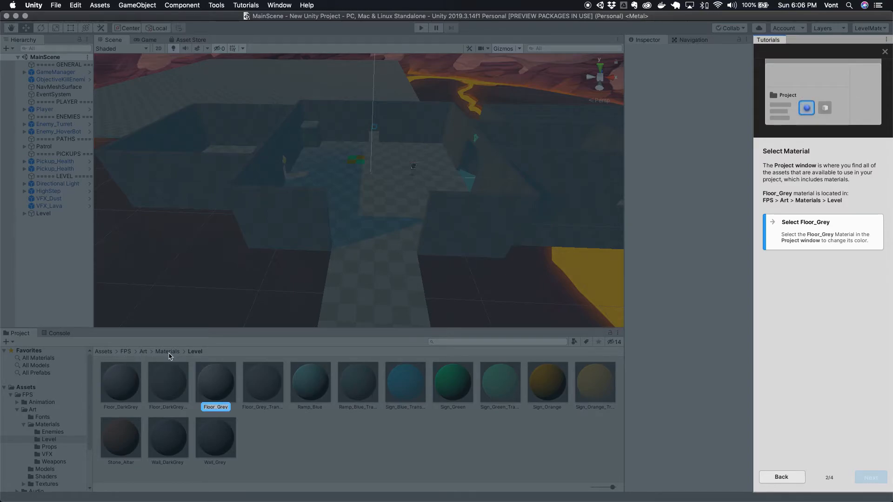
Change the Albedo color of the Floor_Grey material to black (000000) and advance the tutorial to its final page
left_click(221, 411)
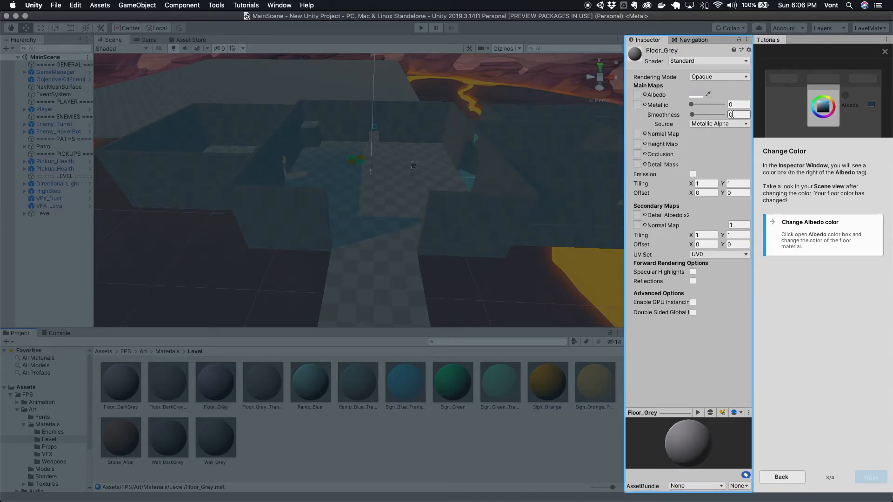
left_click(699, 94)
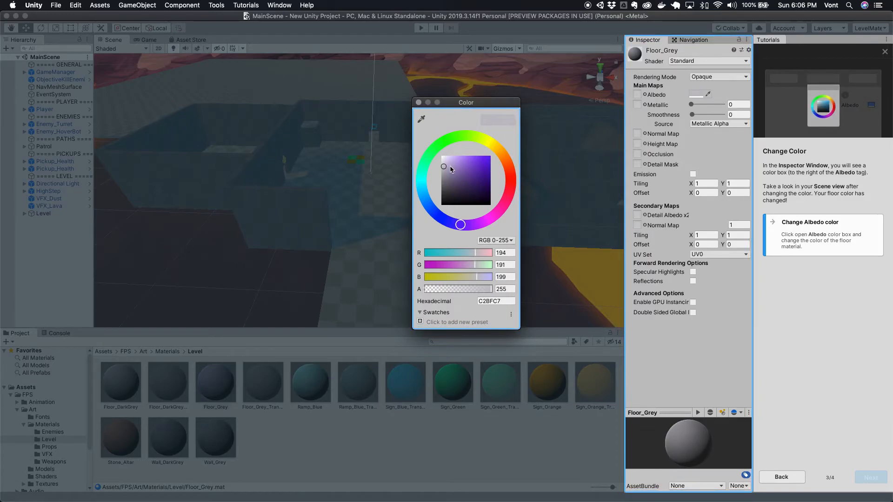
mouse_move(447, 172)
left_mouse_down()
mouse_move(436, 177)
mouse_move(442, 160)
mouse_move(467, 168)
mouse_move(477, 188)
mouse_move(419, 205)
mouse_move(410, 223)
left_mouse_up()
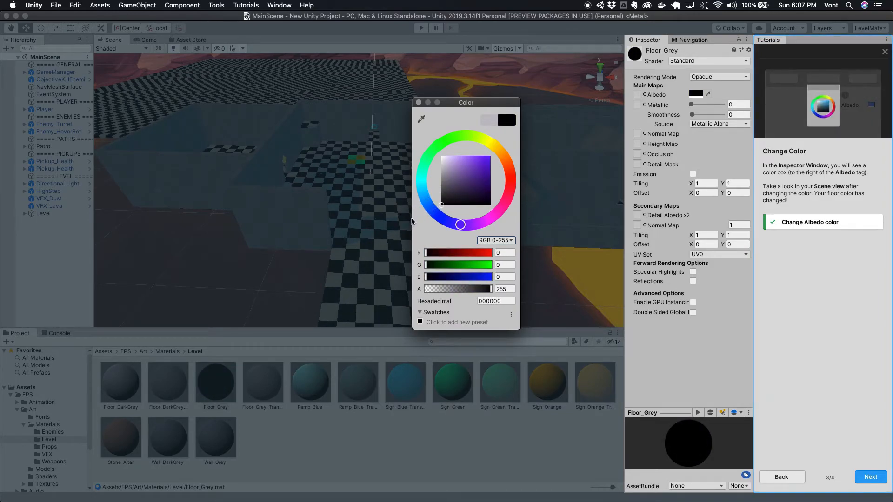
left_click(418, 102)
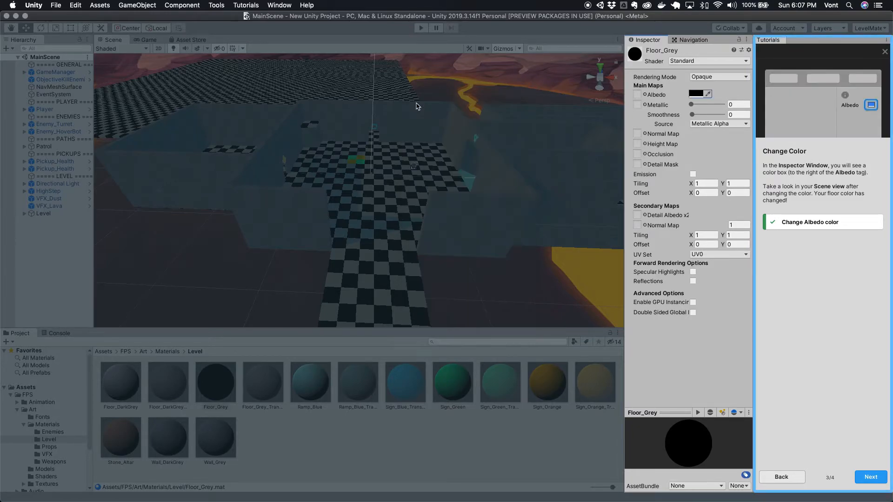
left_click(870, 476)
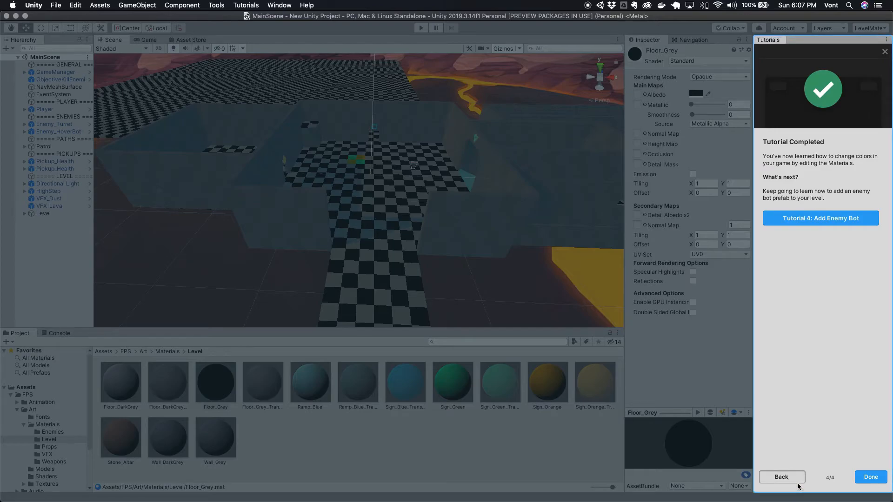
Page back through the Edit Colors tutorial to its first page, return to the final page and finish the tutorial
left_click(781, 476)
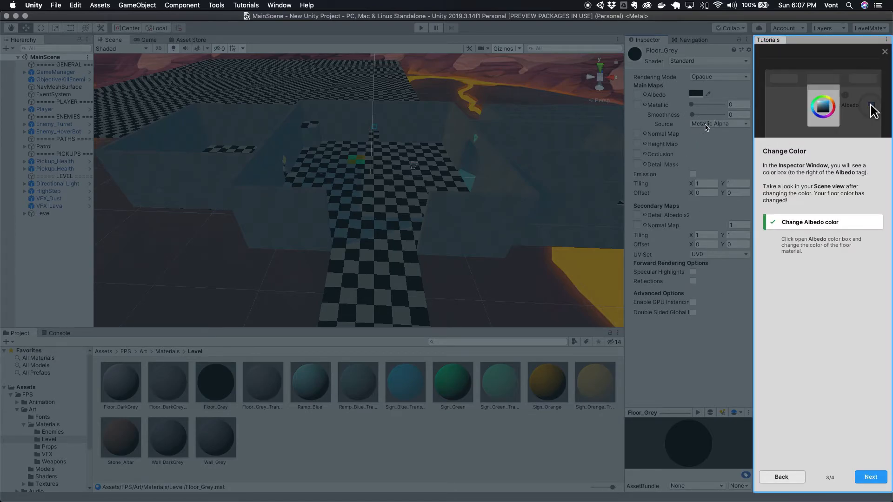
left_click(781, 477)
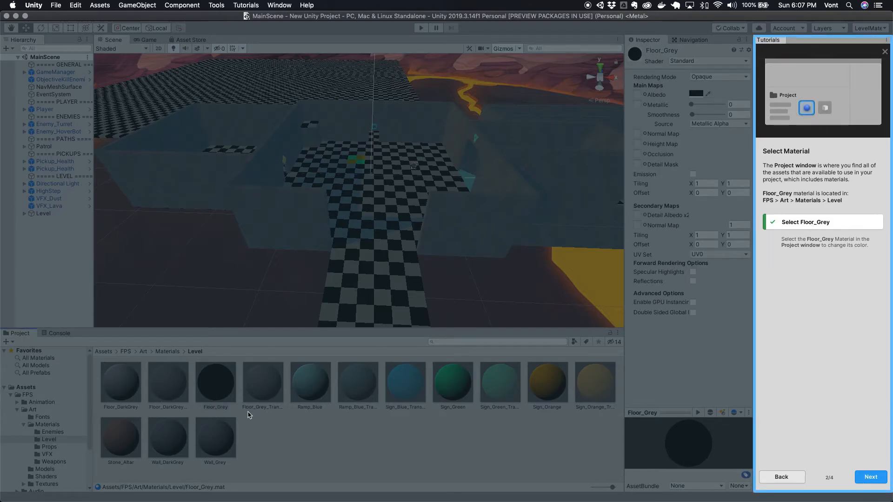
left_click(778, 478)
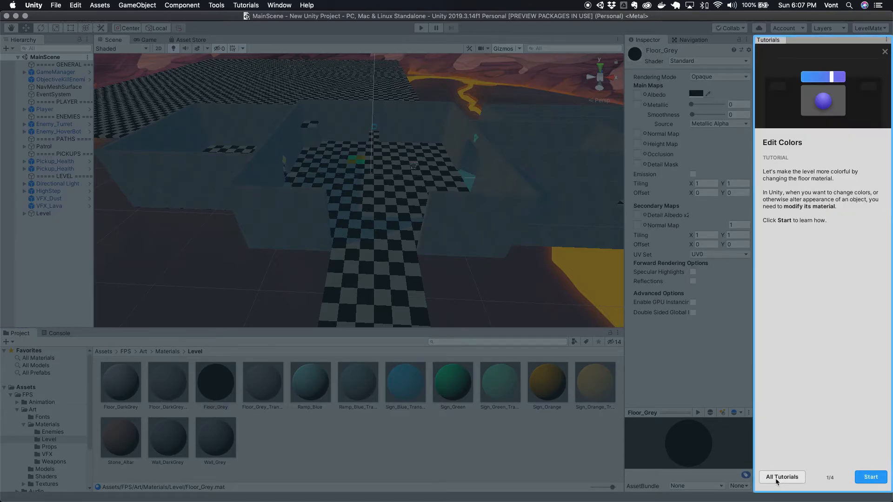
left_click(868, 478)
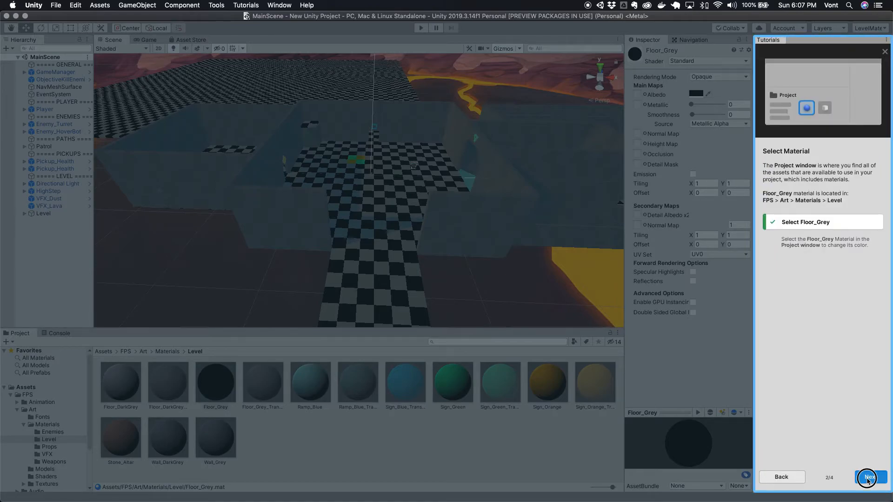
left_click(867, 479)
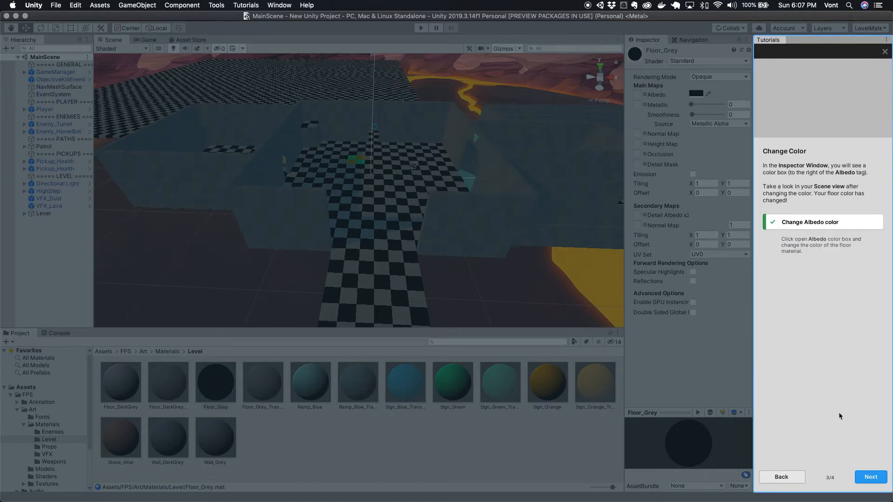
left_click(868, 478)
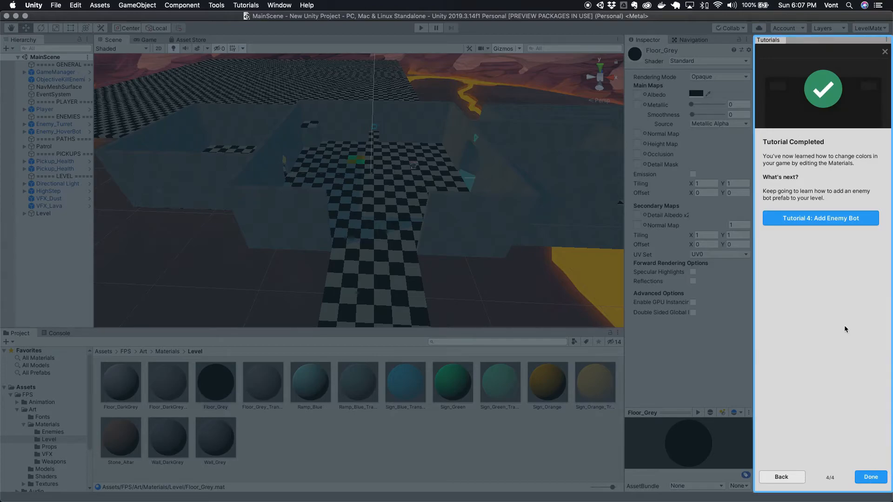
left_click(871, 477)
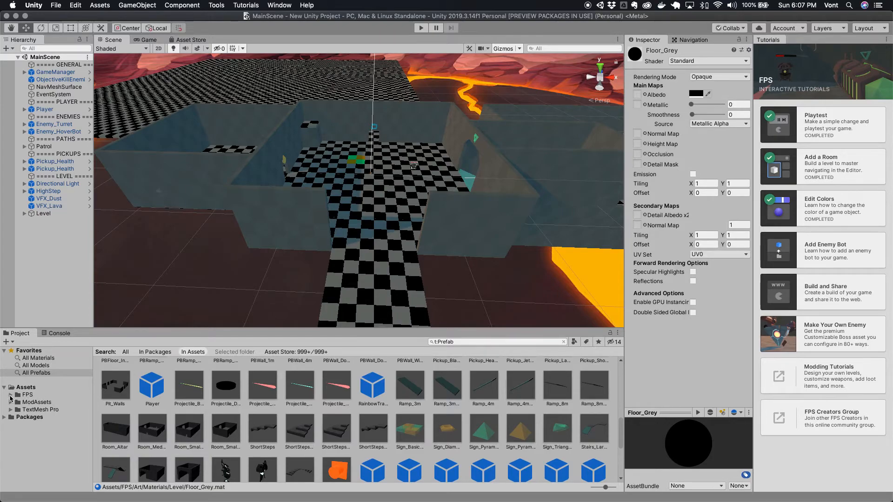
Open the project folder FPS > Art > Materials > Level and select the Floor_Grey material
left_click(10, 395)
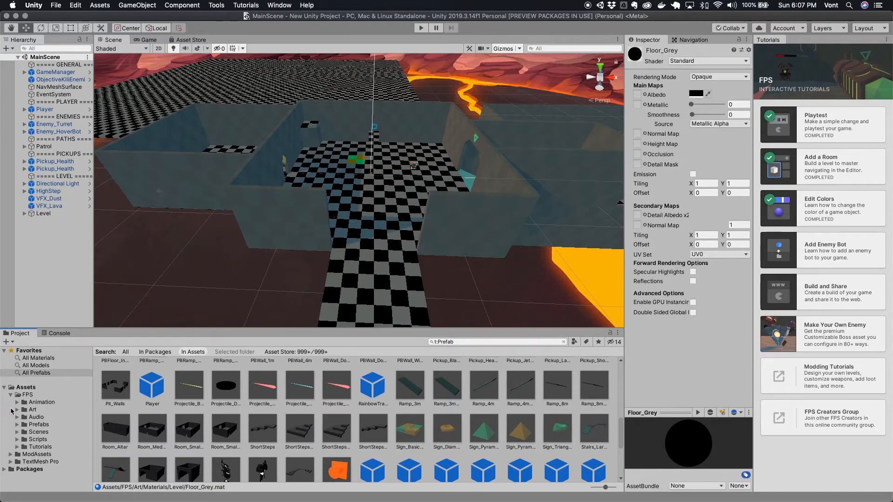
left_click(16, 409)
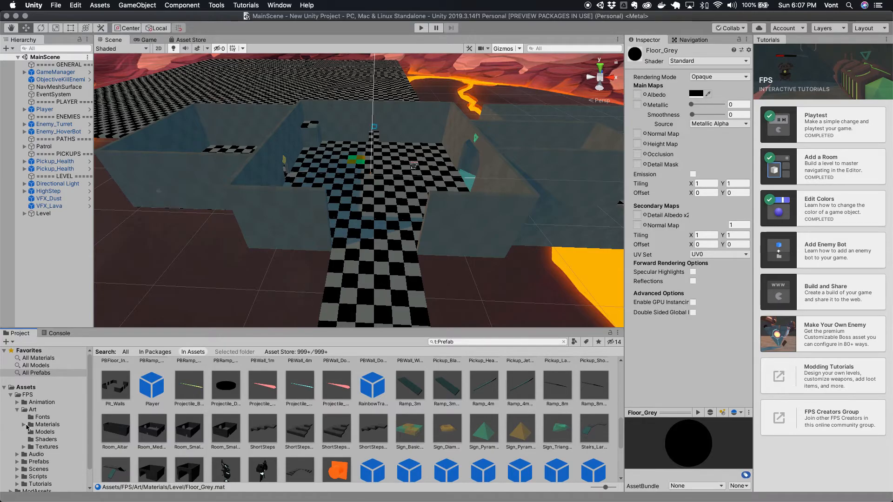
left_click(24, 424)
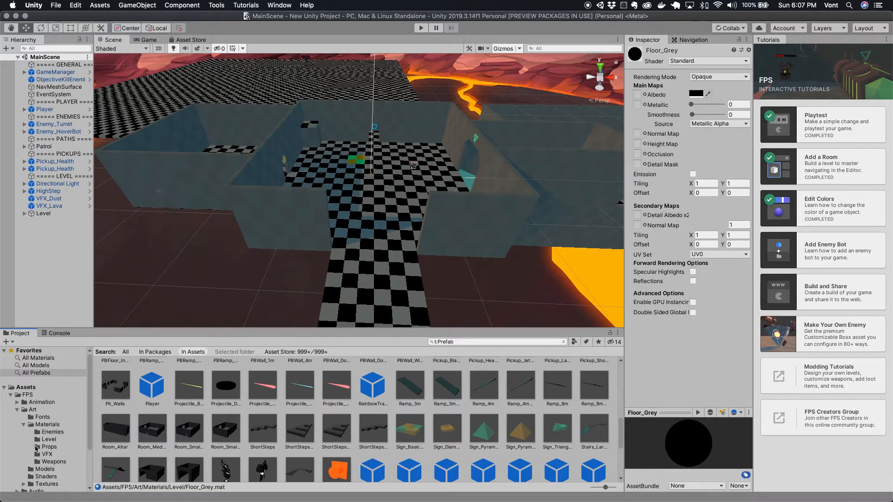
left_click(46, 439)
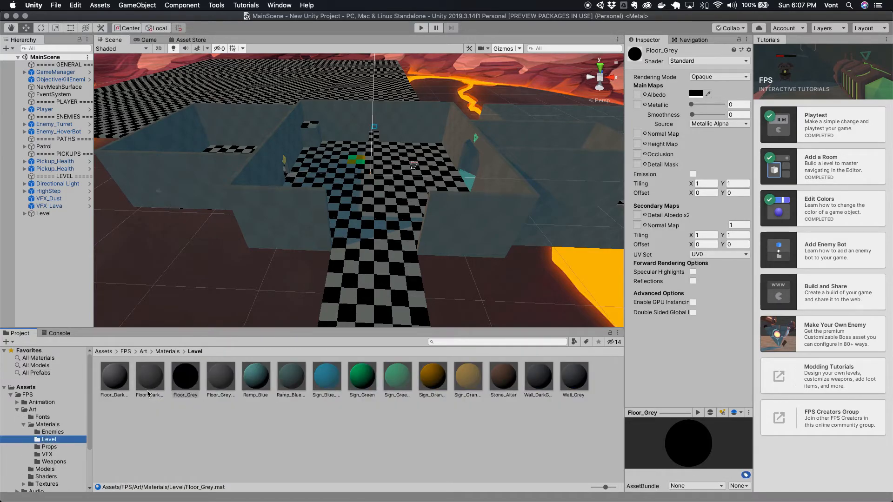
left_click(185, 395)
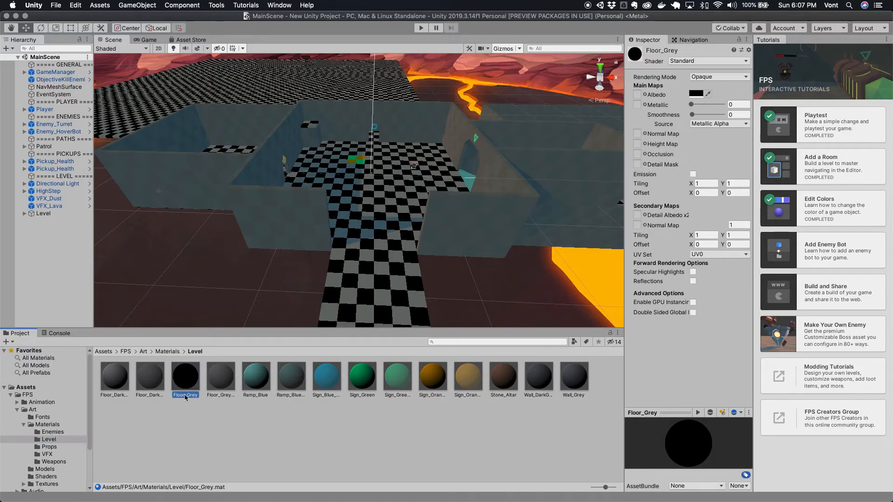
Try out Floor_Grey's Metallic and Smoothness amounts and the Albedo Alpha source, returning both amounts to 0 and the source to Metallic Alpha
left_click(705, 106)
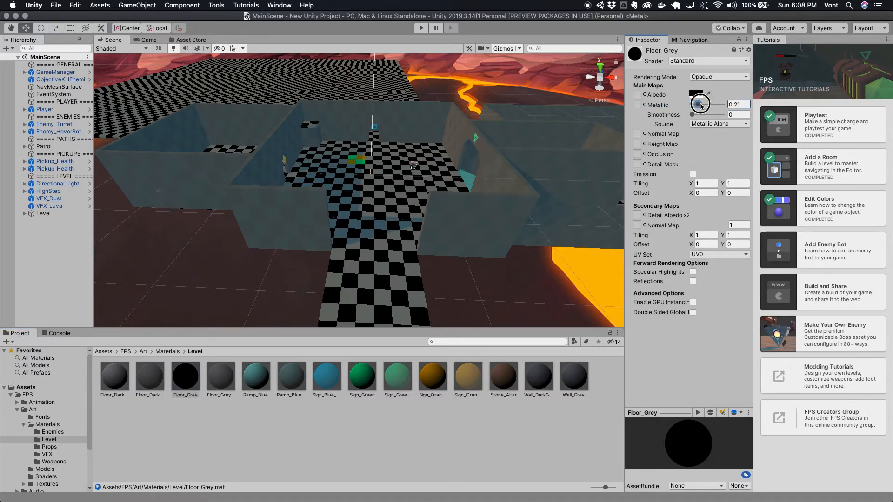
left_click_drag(728, 106, 673, 119)
left_click(709, 124)
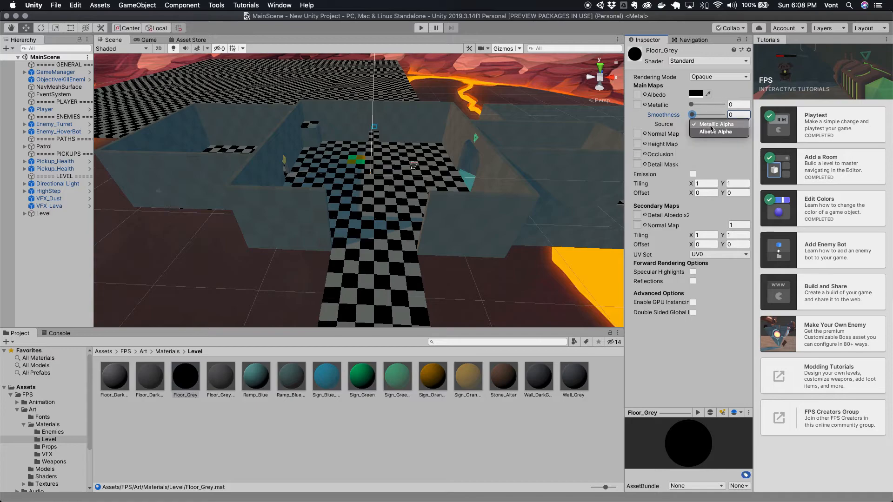
left_click(711, 131)
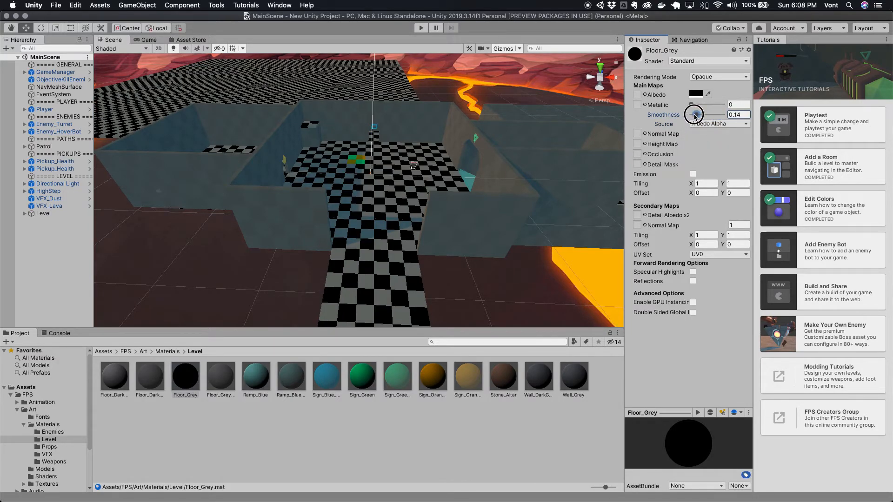
left_click(717, 124)
left_click(715, 116)
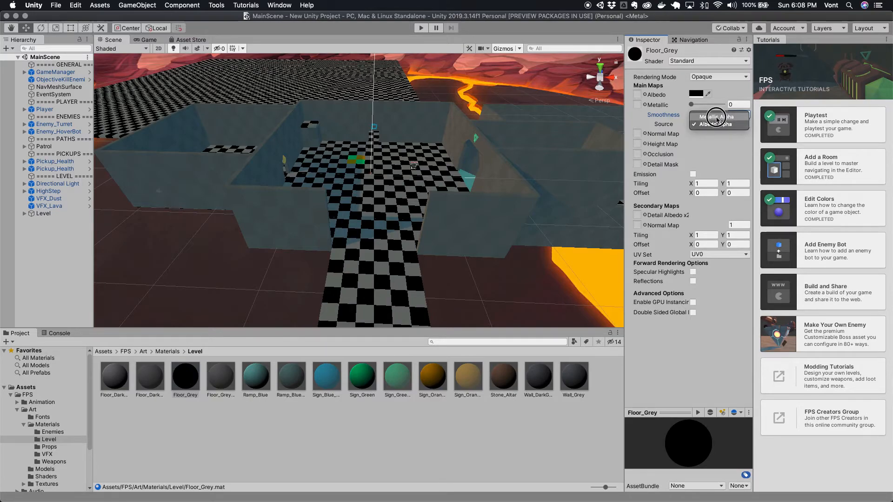
left_click_drag(723, 115, 672, 118)
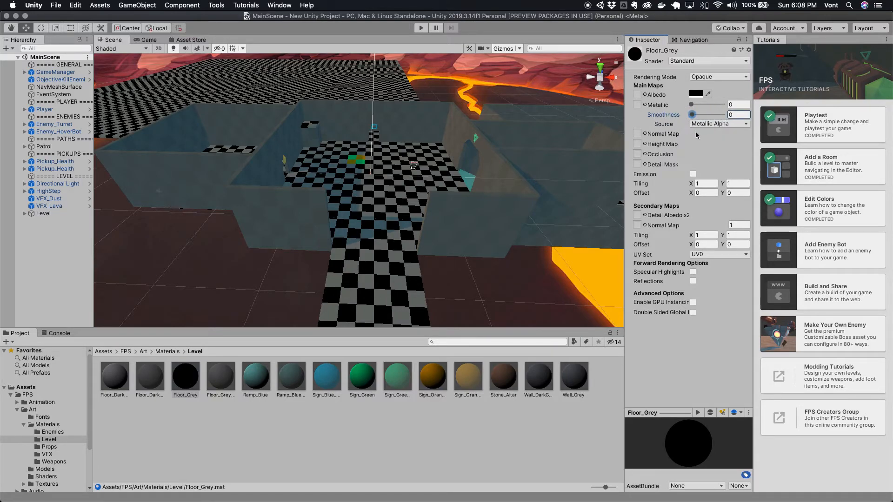
Try several textures as Floor_Grey's main normal map, including the BioRhyme font, Blaster and crosshair textures
left_click(637, 135)
left_click(641, 134)
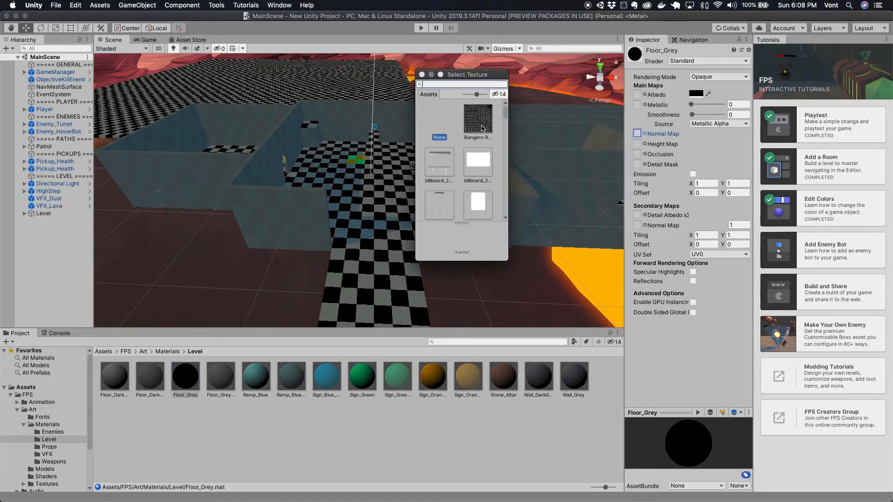
scroll(469, 168, "down", 5)
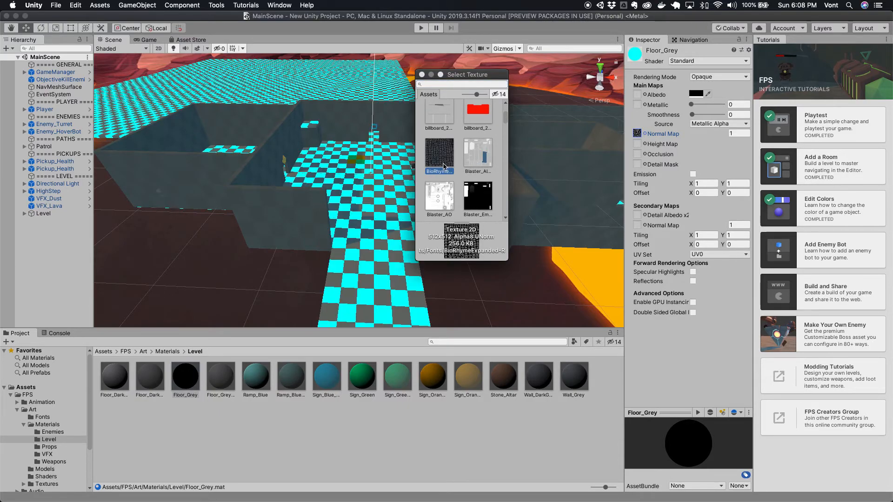
left_click(479, 168)
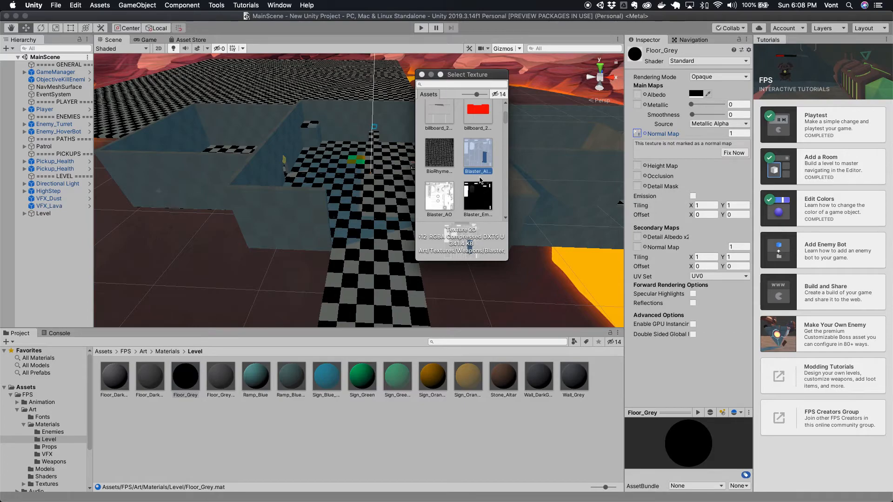
left_click(480, 194)
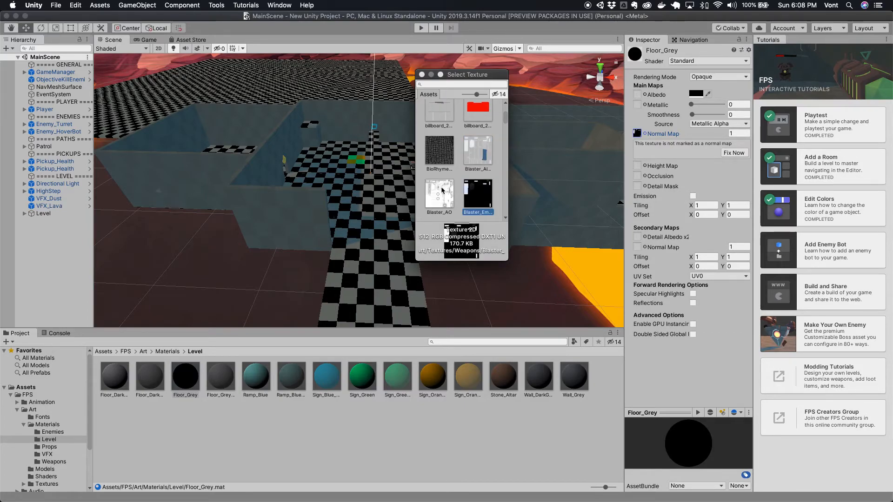
left_click(443, 190)
scroll(439, 193, "down", 1)
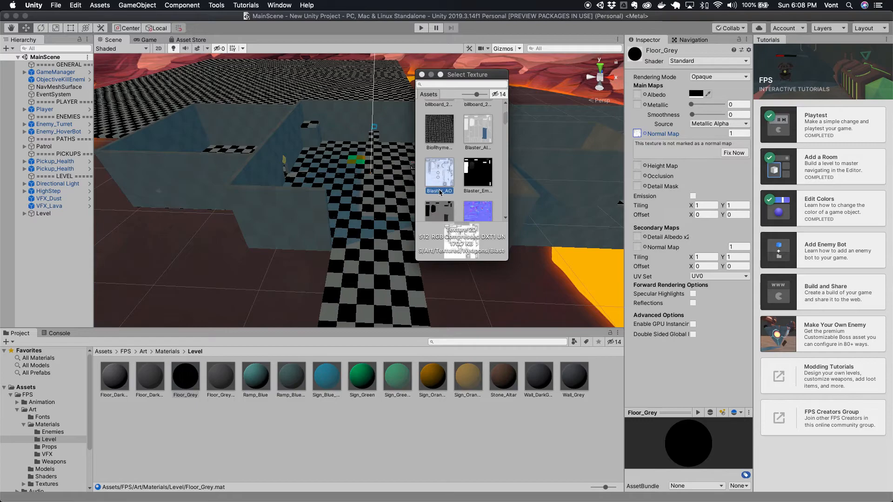
scroll(442, 193, "down", 2)
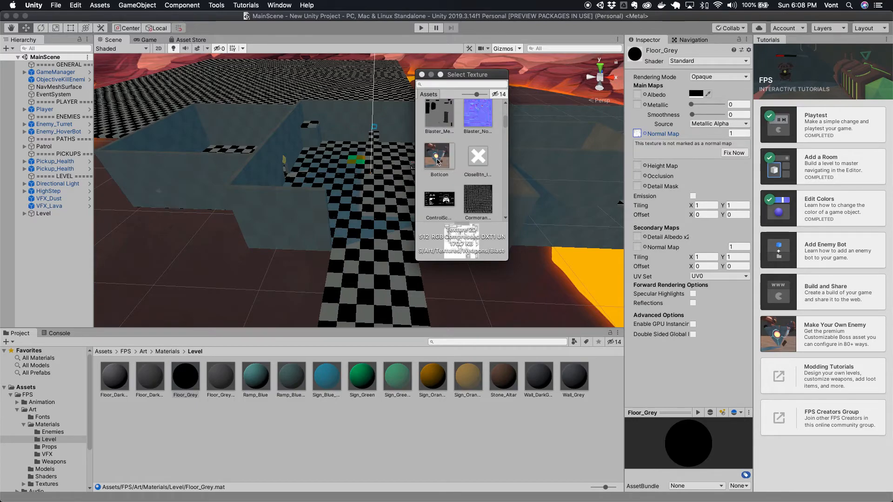
scroll(472, 183, "down", 1)
left_click(477, 184)
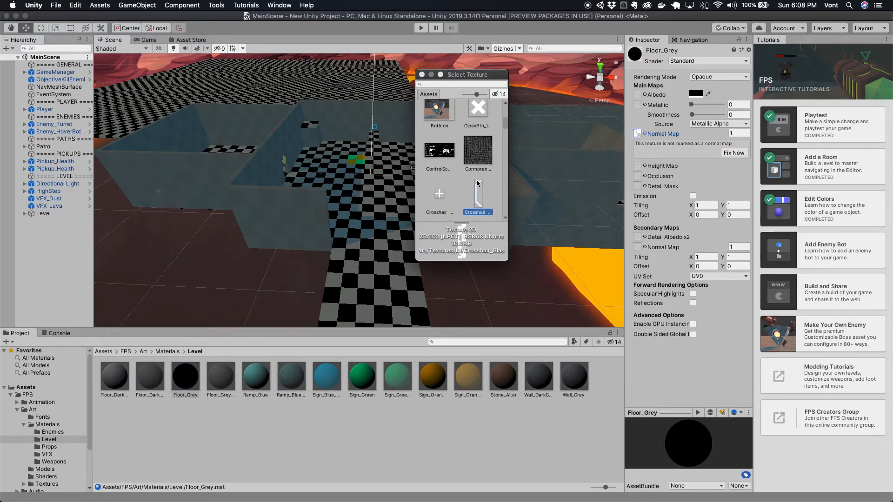
left_click(422, 75)
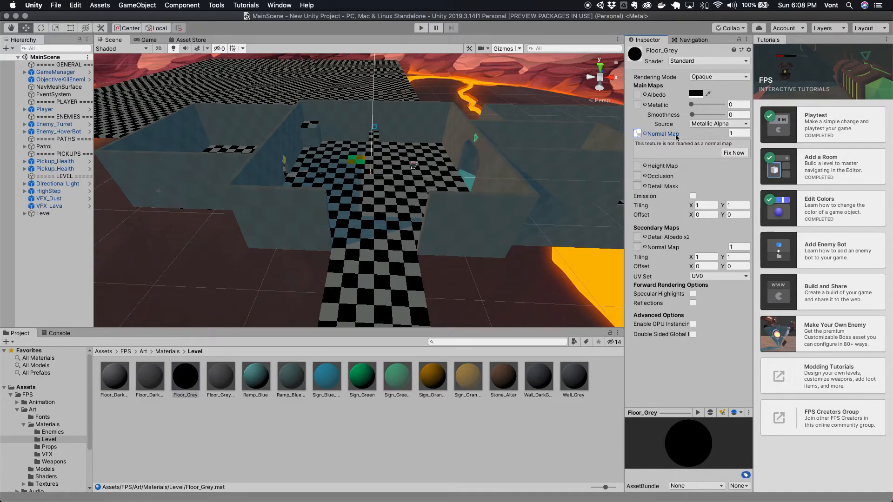
Assign the Bangers font texture as Floor_Grey's main normal map and close the texture picker
left_click(645, 133)
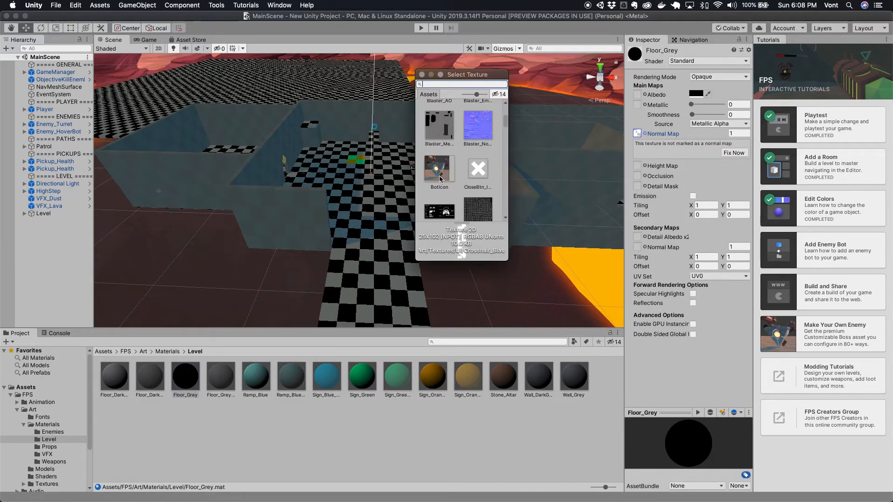
left_click(474, 116)
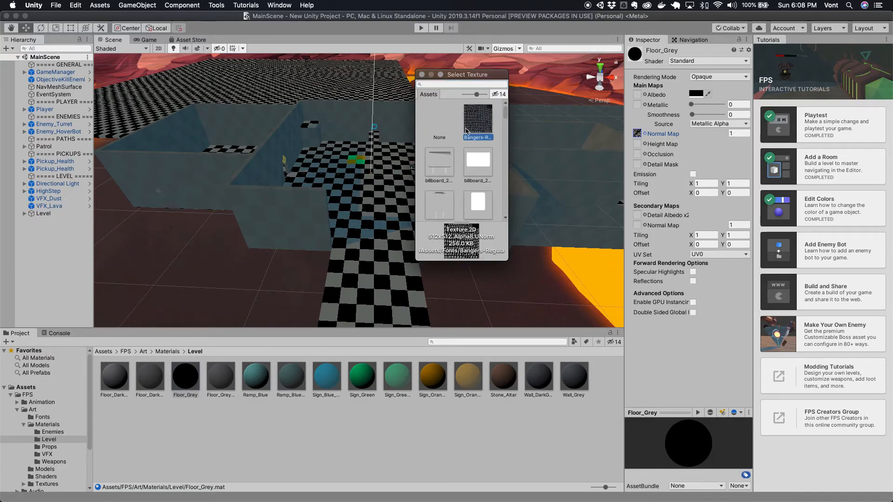
left_click(422, 75)
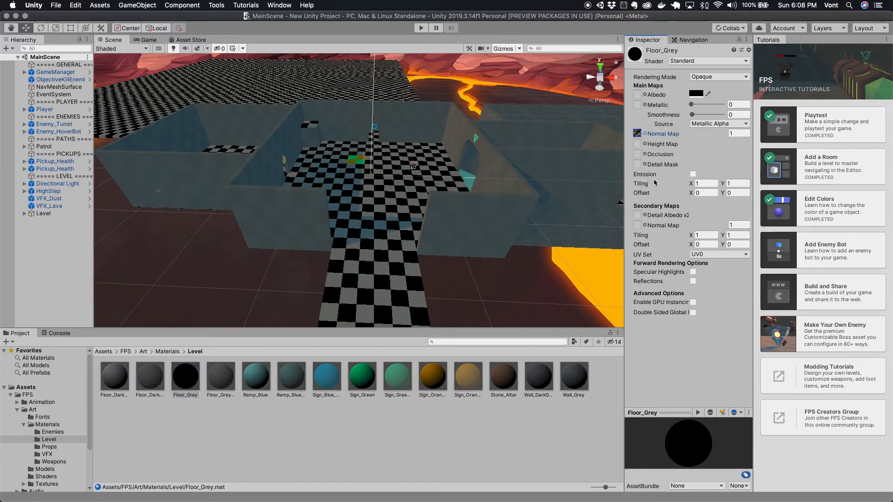
Enable emission on Floor_Grey, set its HDR emission color to bright yellow, and switch emission off again
left_click(693, 175)
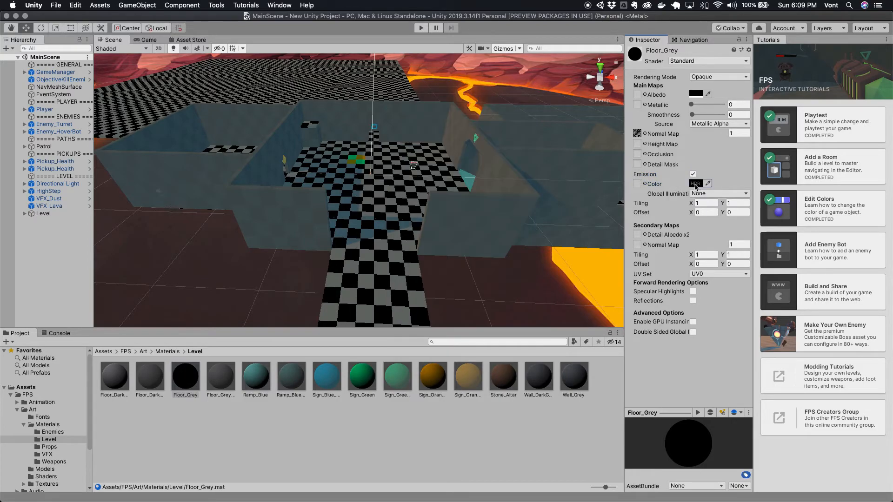
left_click(695, 184)
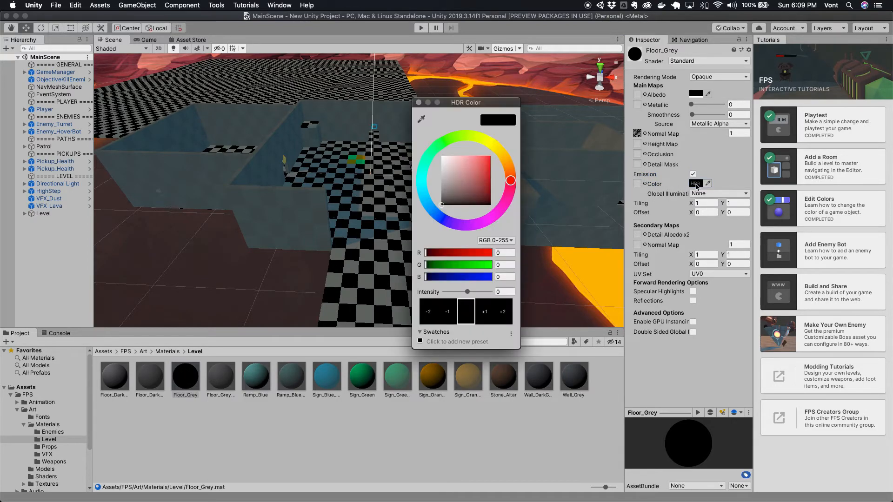
left_click_drag(485, 180, 493, 150)
left_click(419, 102)
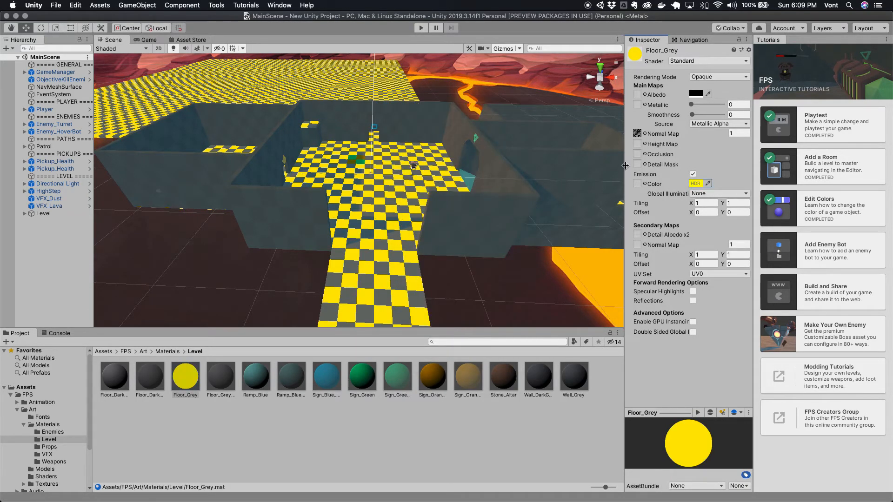
left_click(679, 177)
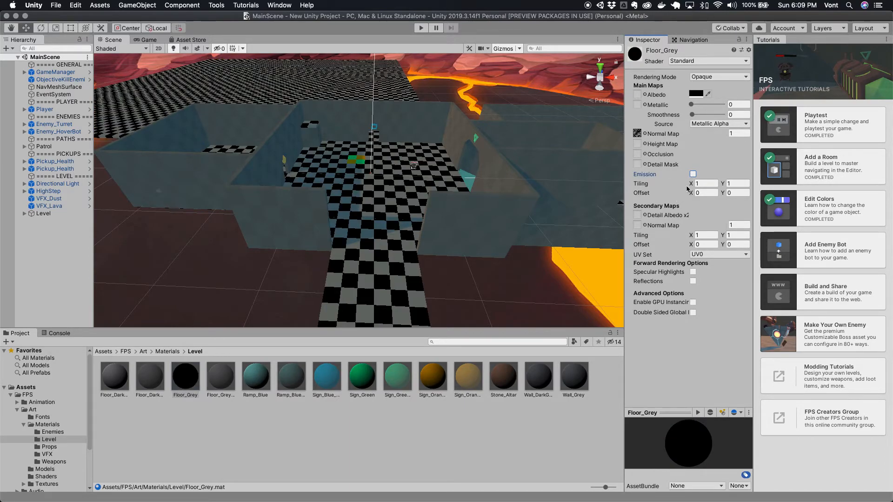
Set Floor_Grey's main map tiling to 3 in X and Y and its offset to 3 in X and Y
left_click(700, 186)
type("3")
left_click(730, 184)
left_click(716, 194)
type("3")
key("Tab")
type("3")
Toggle Floor_Grey's emission, leaving it enabled, and set its global illumination to Baked
left_click(693, 174)
left_click(693, 174)
left_click(693, 174)
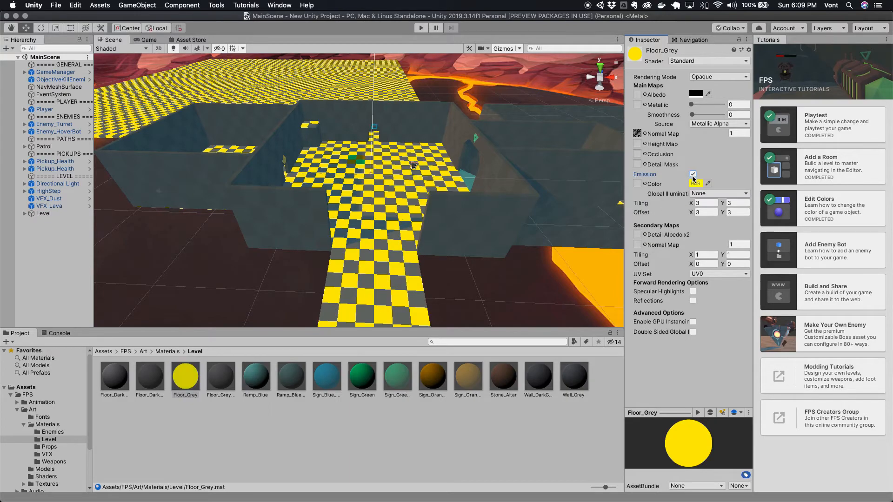
left_click(696, 193)
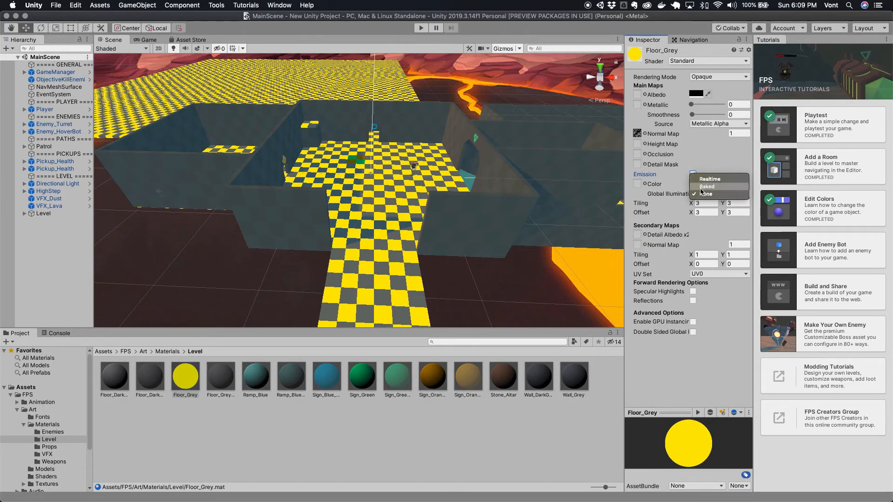
left_click(701, 187)
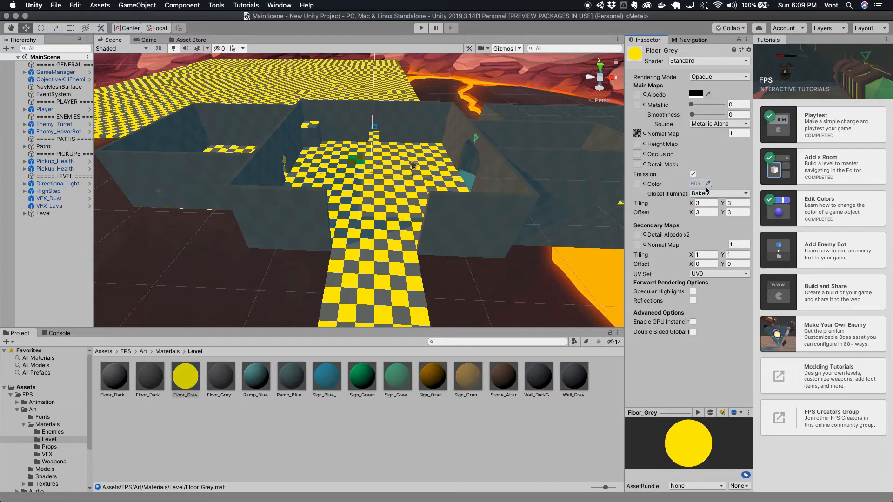
Set the global illumination of Floor_Grey's emission to Realtime, keeping emission enabled
left_click(709, 193)
left_click(709, 187)
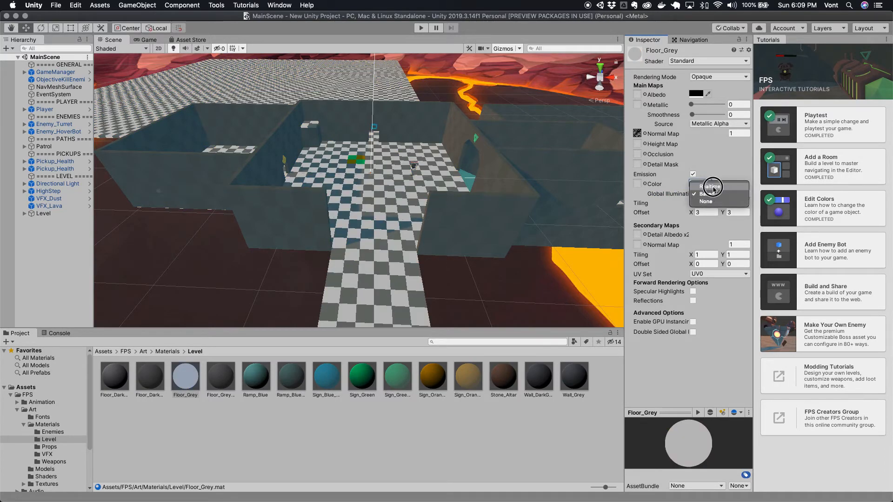
left_click(708, 184)
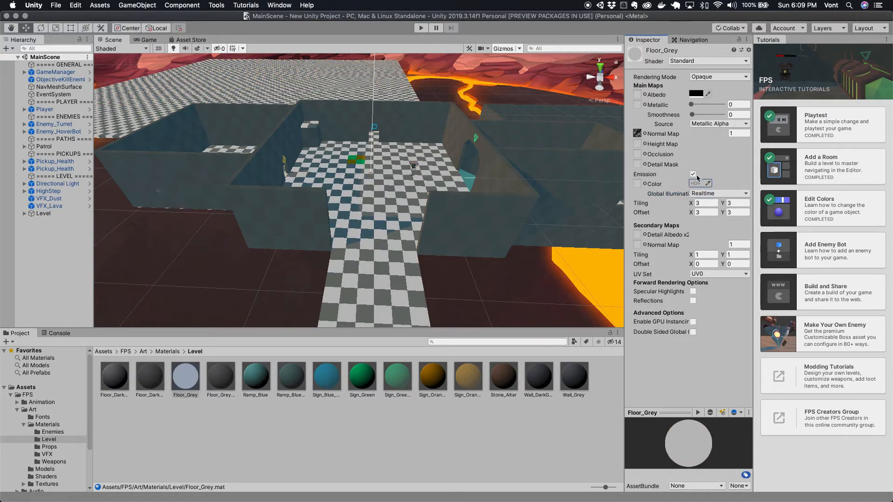
left_click(694, 176)
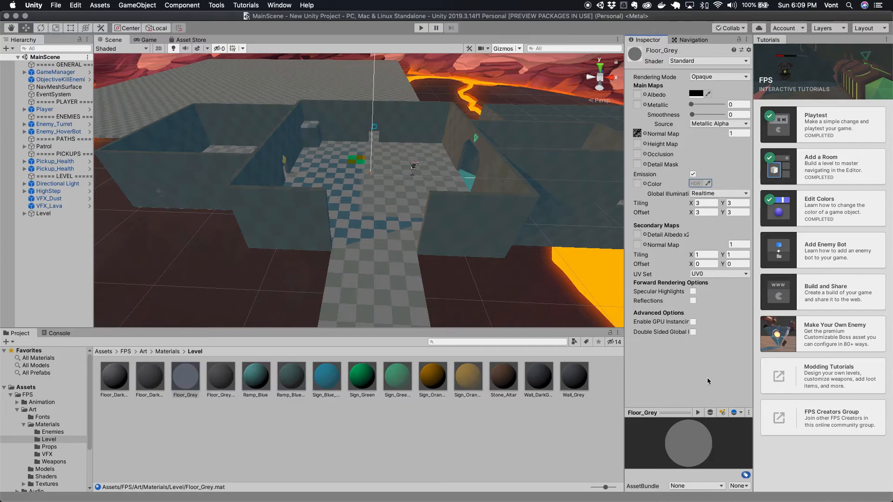
Try the alternative UV set for Floor_Grey's secondary maps, restore UV0, and look over the available shaders
left_click(711, 274)
left_click(710, 281)
left_click(711, 274)
left_click(714, 265)
left_click(702, 61)
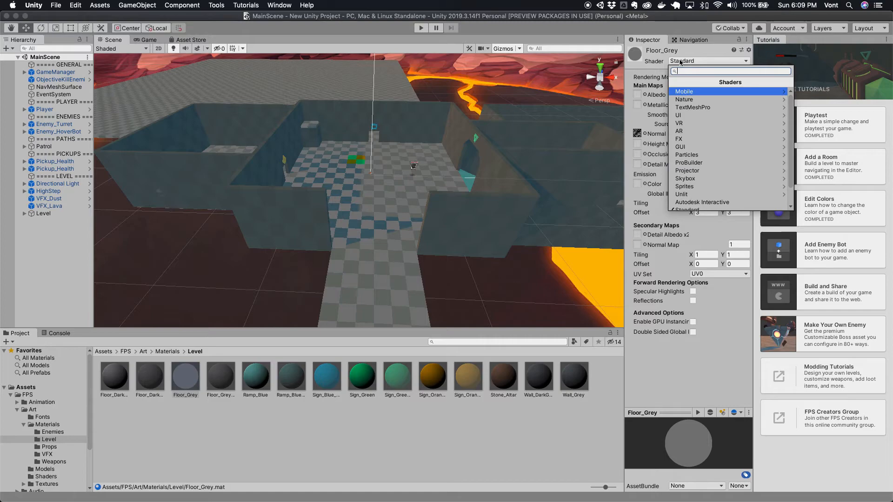
left_click(680, 62)
Switch Floor_Grey's rendering mode to Fade and on to Transparent, and disable its emission
left_click(703, 78)
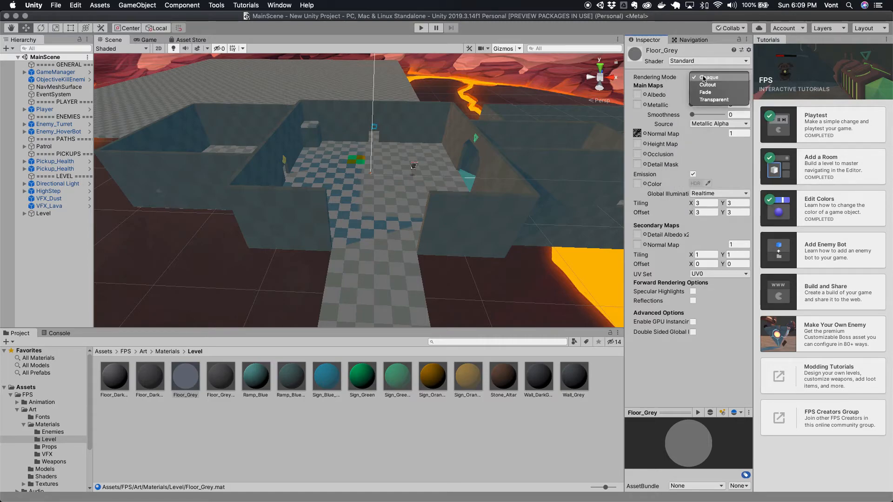
left_click(705, 92)
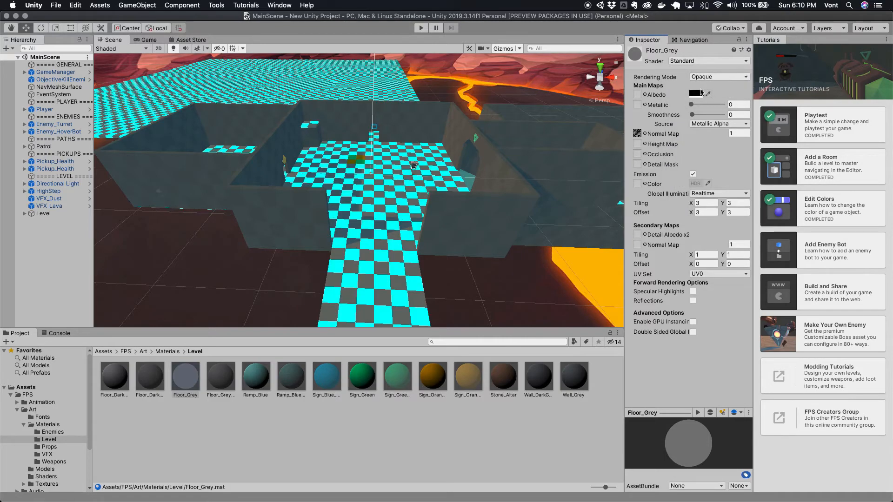
left_click(699, 78)
left_click(701, 86)
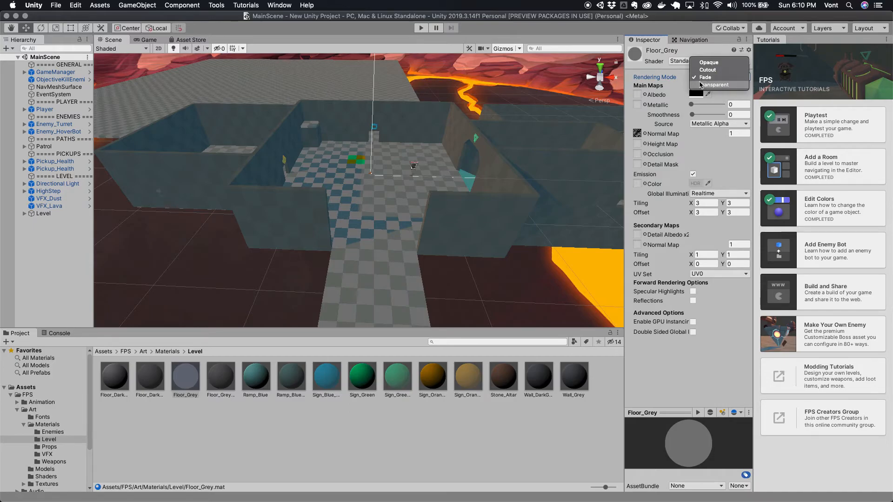
left_click(705, 195)
left_click(696, 195)
left_click(693, 175)
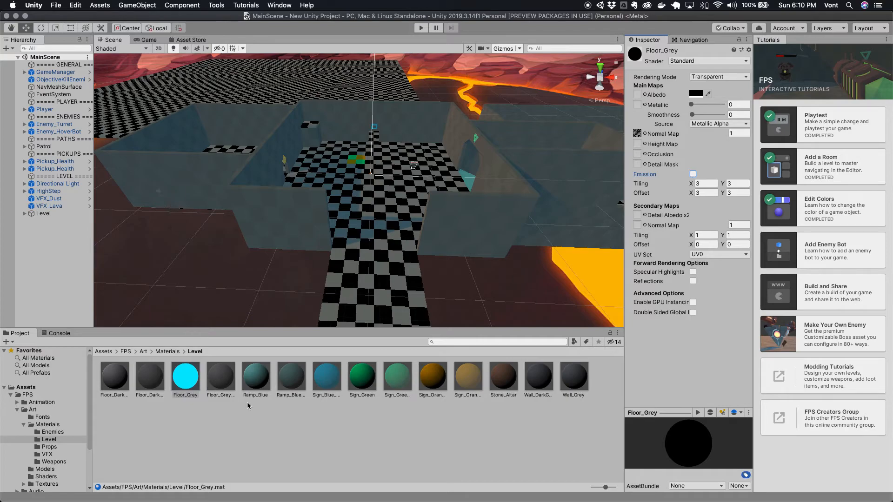
left_click(504, 393)
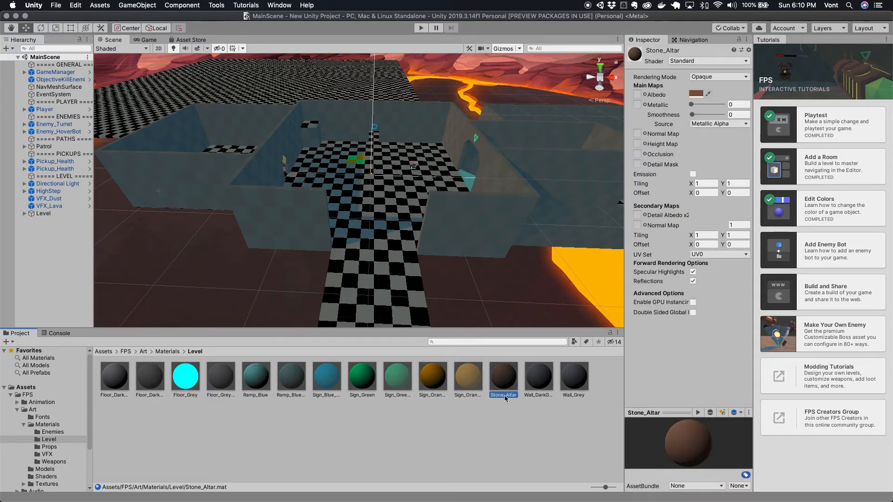
left_click(372, 216)
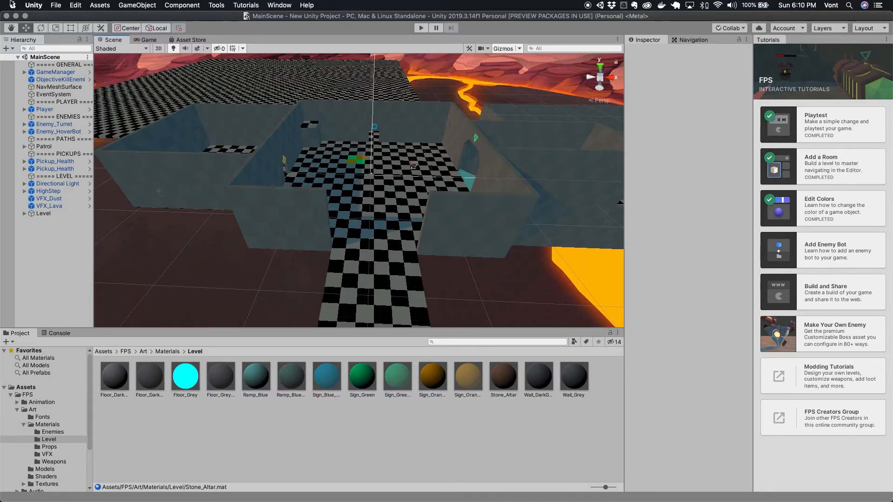
left_click(11, 28)
left_click_drag(352, 124, 566, 182)
left_click_drag(451, 123, 464, 134)
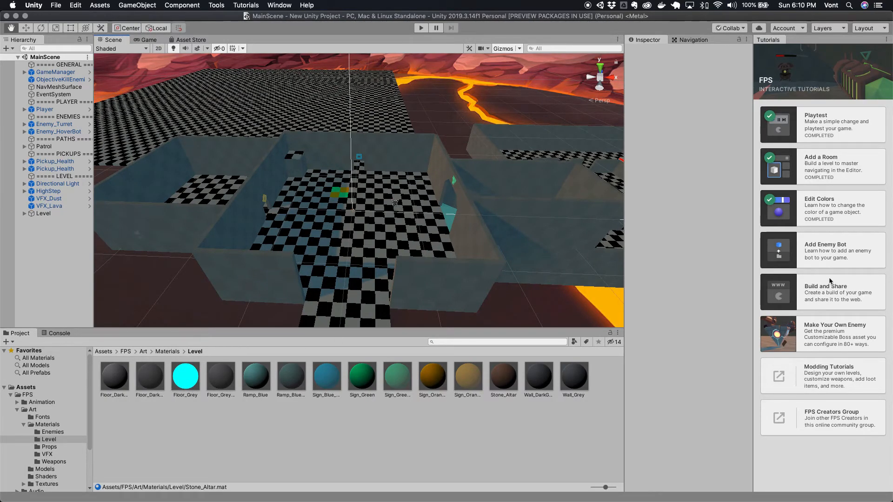
Start the Add Enemy Bot tutorial and place the Enemy_HoverBot prefab on the checkered floor of the main room
left_click(822, 259)
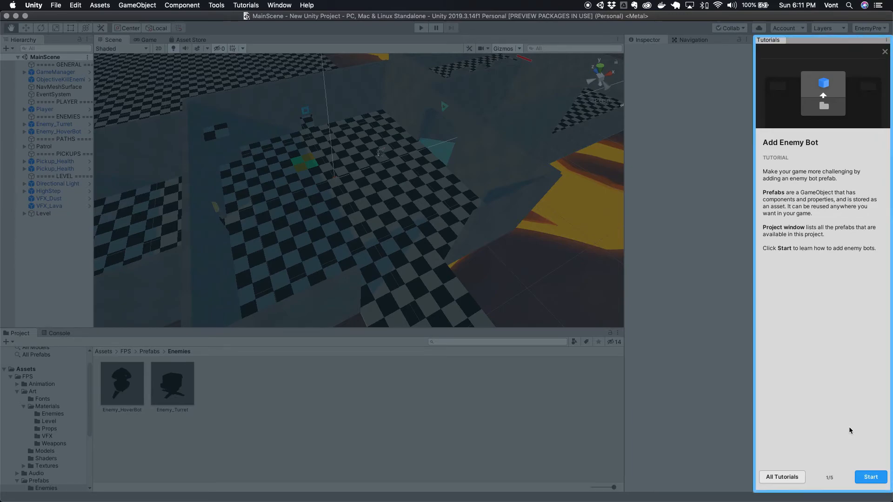
left_click(874, 484)
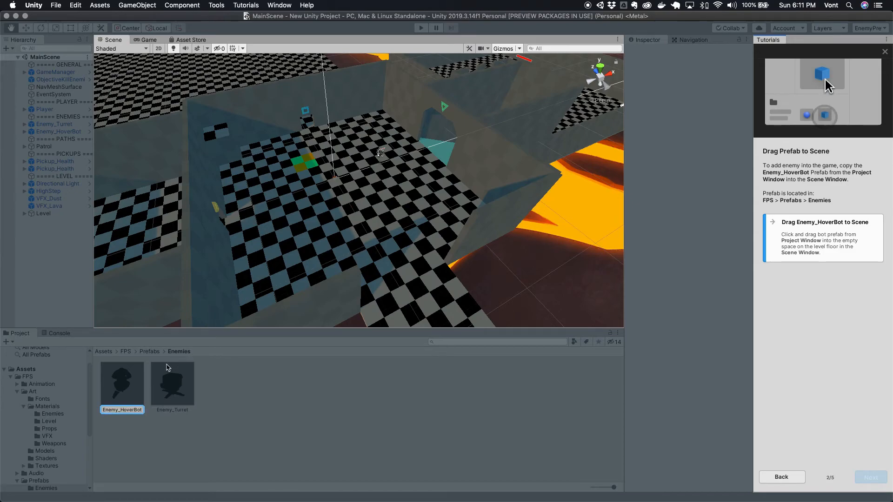
left_click_drag(127, 414, 265, 207)
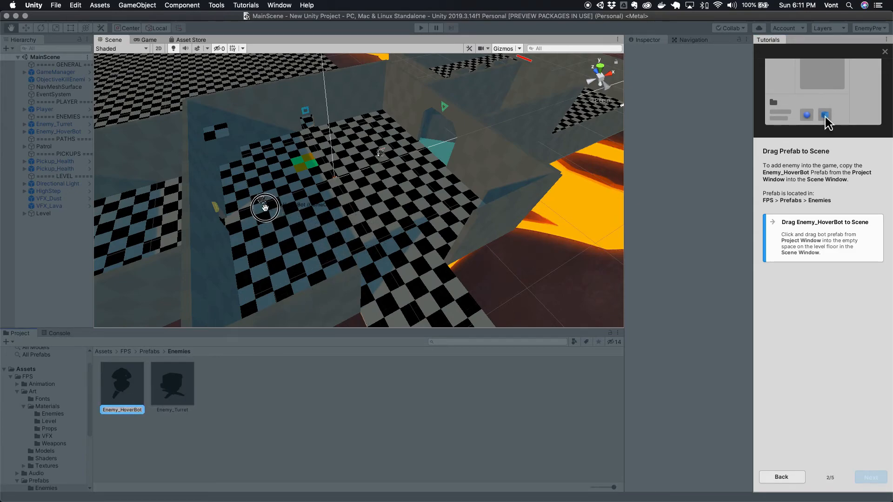
left_click_drag(265, 207, 265, 207)
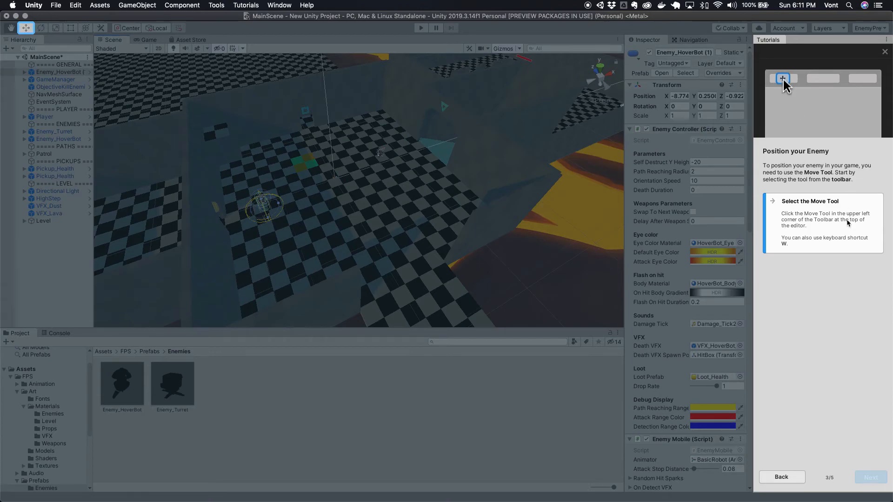
Use the Move tool to reposition the new Enemy_HoverBot into the adjacent room, at about X -18.78 and Z 1.62
left_click(26, 30)
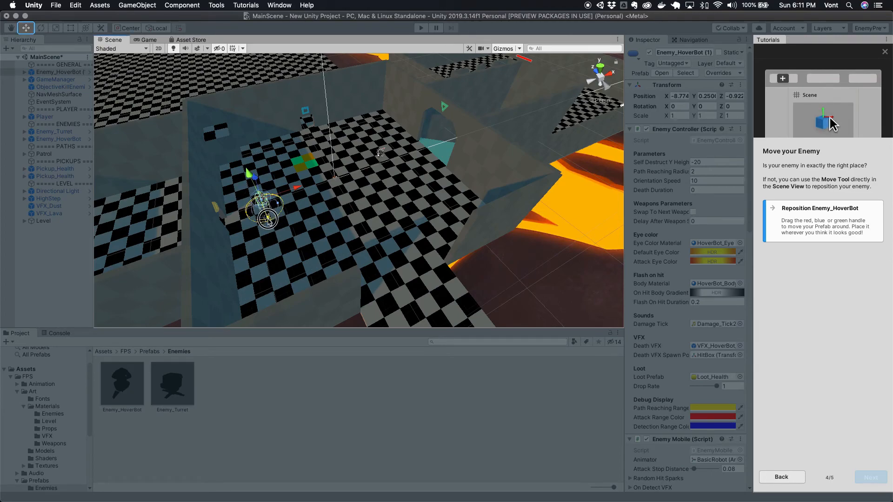
left_click_drag(261, 185, 299, 207)
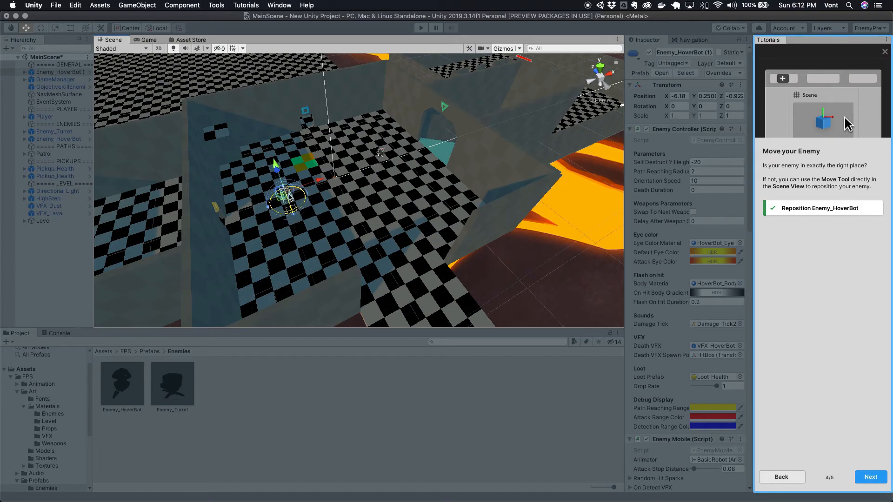
left_click_drag(278, 168, 301, 232)
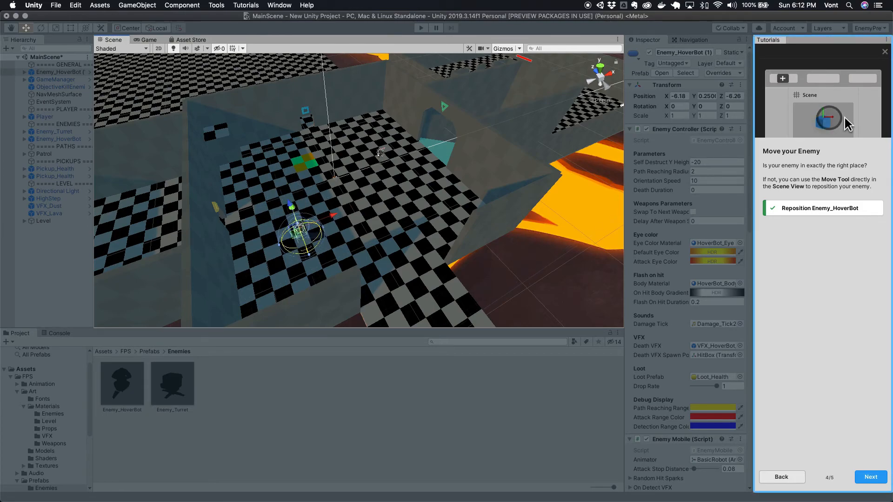
left_click_drag(332, 218, 156, 170)
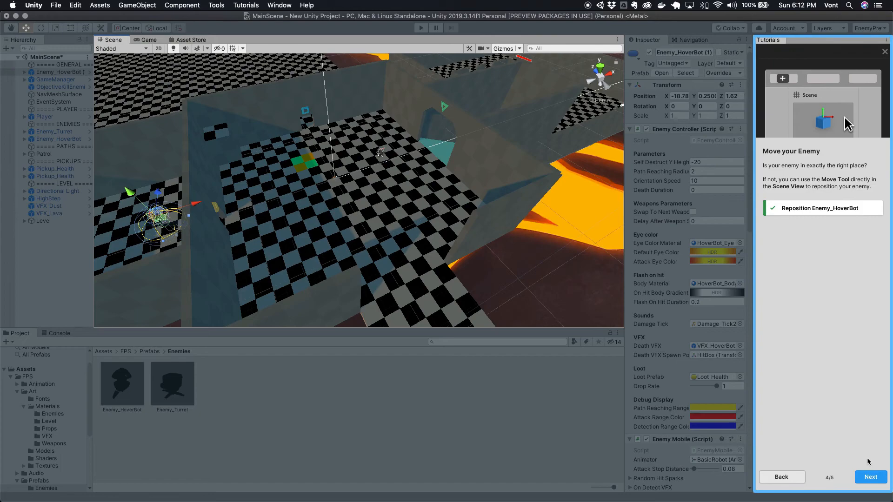
Finish the Add Enemy Bot tutorial, return to the tutorial list, and deselect the new bot
left_click(869, 477)
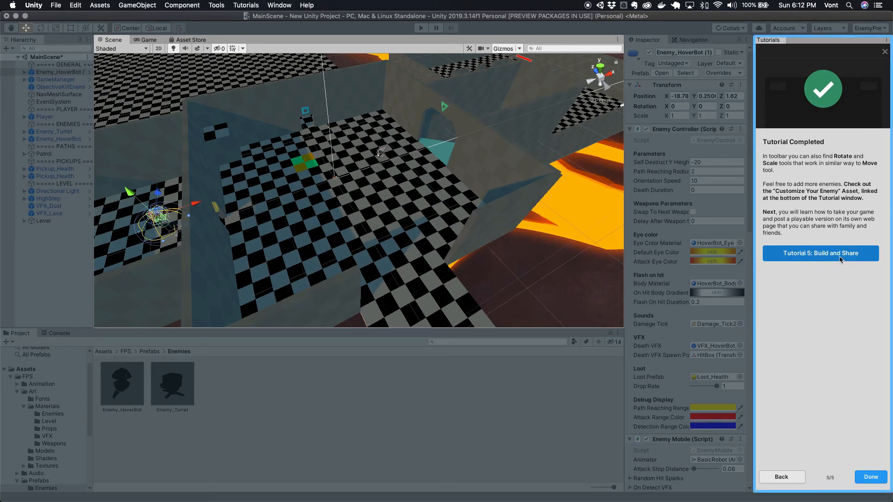
left_click(874, 477)
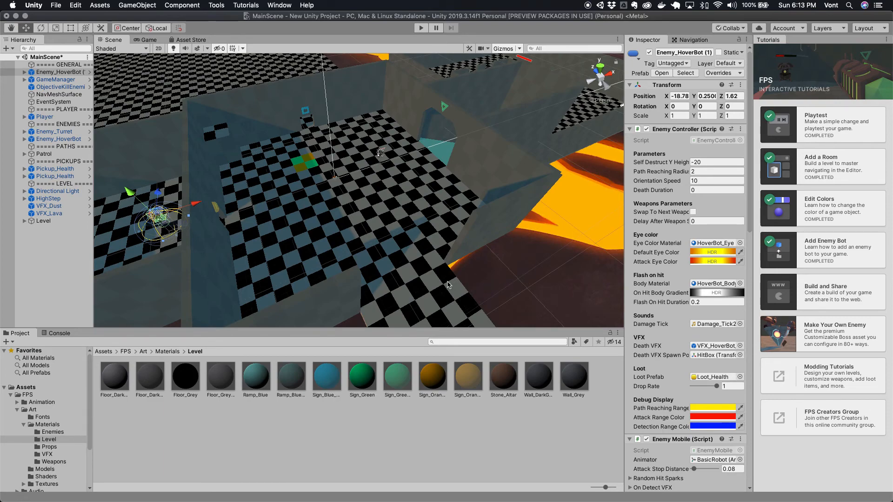
left_click(285, 176)
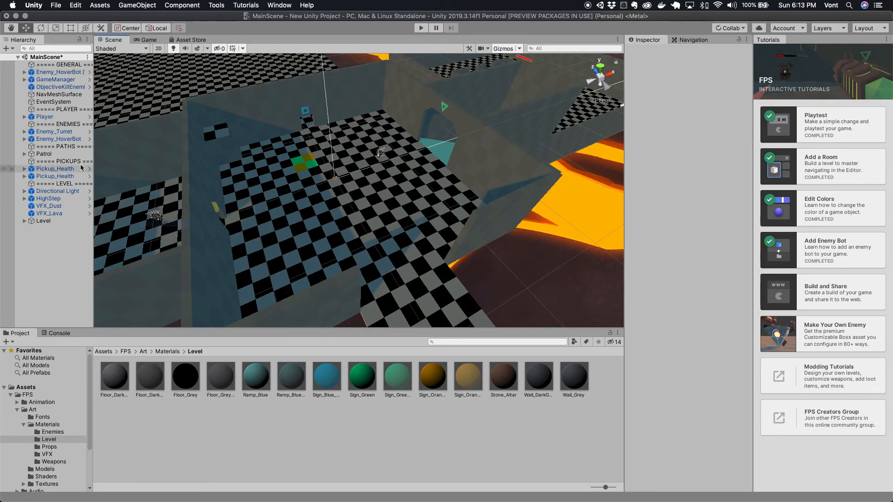
Examine the newly placed hover bot and its room up close from floor level
left_click_drag(173, 171, 51, 287)
left_click_drag(200, 252, 503, 144)
left_click_drag(276, 239, 340, 106)
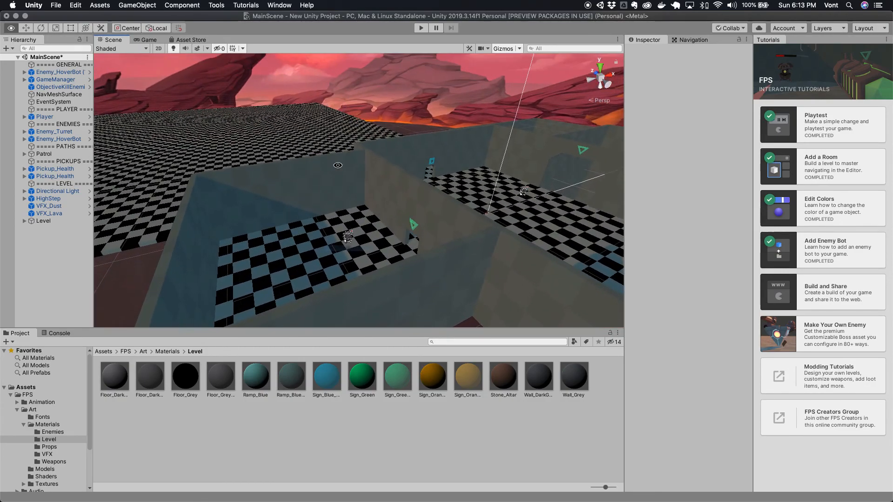
left_click_drag(347, 274, 353, 275, "alt")
scroll(353, 276, "up", 5)
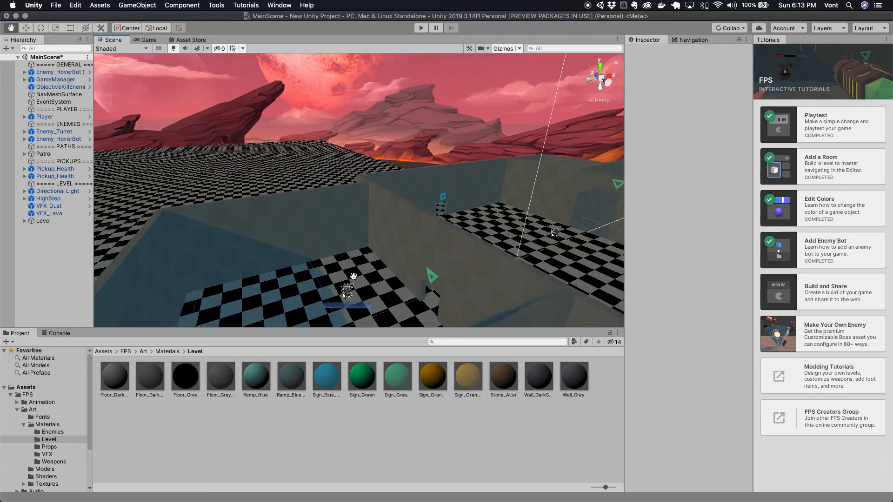
scroll(354, 276, "up", 2)
left_click_drag(353, 278, 336, 112)
left_click(348, 357)
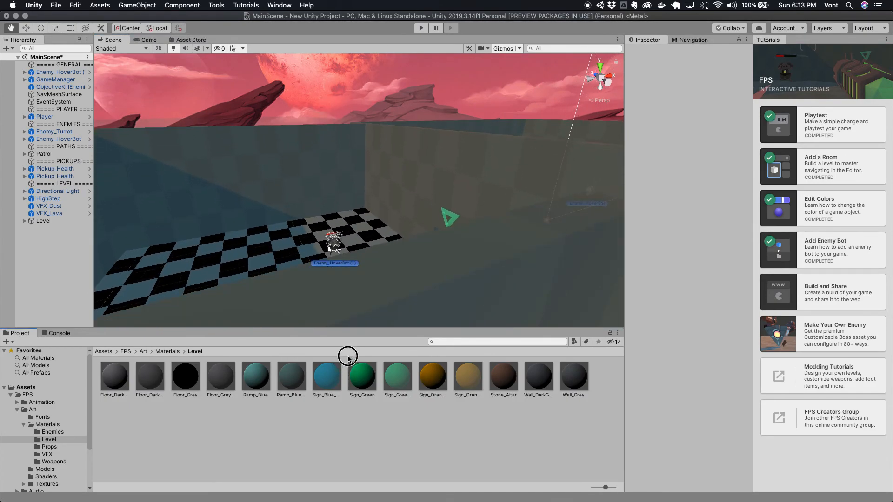
left_click_drag(350, 271, 349, 169)
scroll(349, 168, "up", 8)
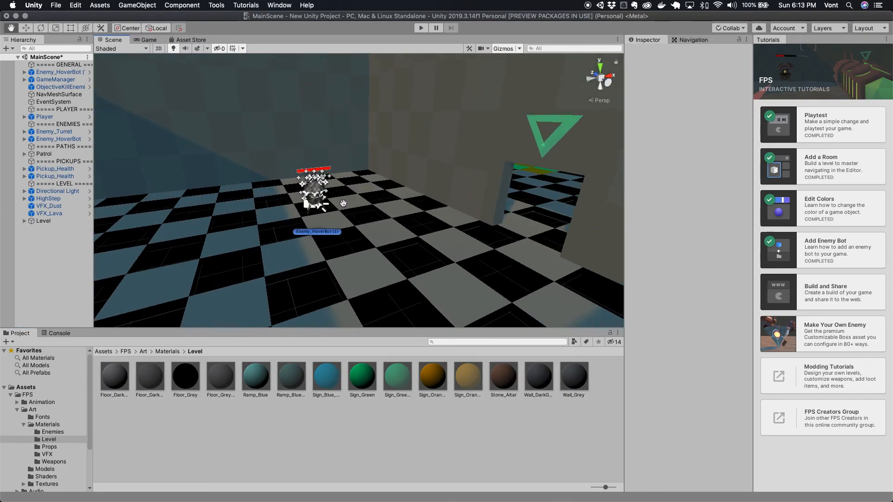
left_click_drag(367, 216, 219, 199)
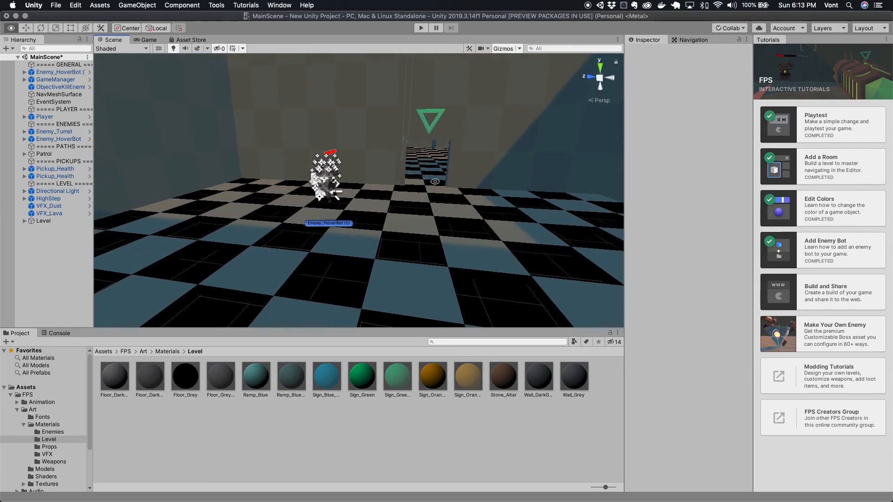
scroll(427, 188, "up", 5)
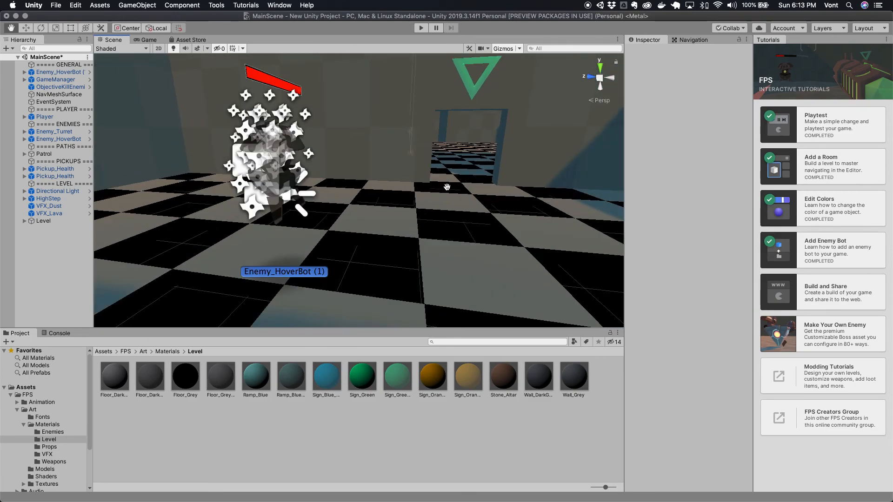
scroll(447, 187, "down", 3)
Inspect the route through the doorway between the new bot's room and the original Enemy_HoverBot
left_click_drag(437, 183, 162, 146)
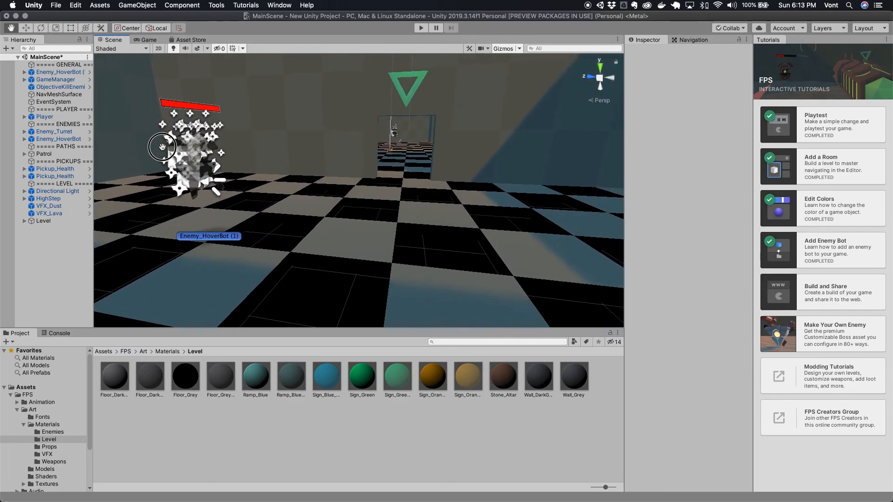
scroll(414, 135, "up", 3)
right_click_drag(409, 126, 410, 100)
scroll(409, 170, "up", 2)
scroll(412, 169, "up", 3)
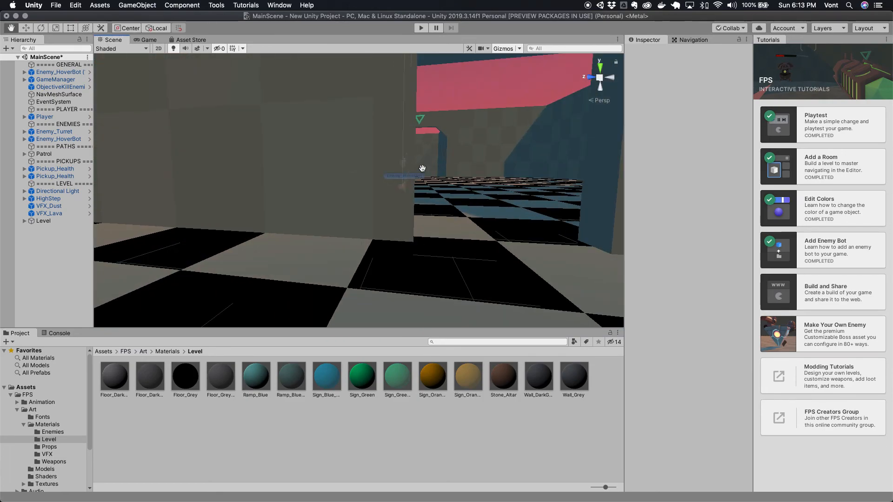
left_click_drag(425, 163, 358, 158)
right_click_drag(408, 169, 409, 141)
scroll(395, 206, "up", 3)
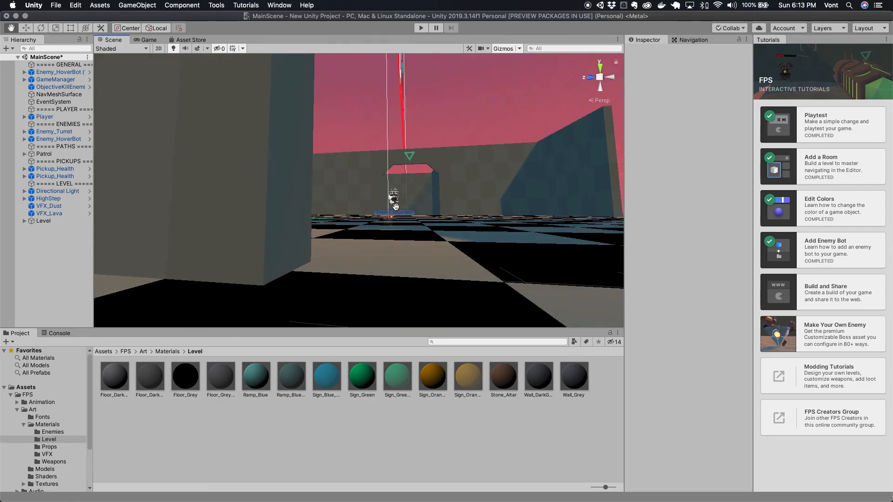
scroll(395, 206, "up", 10)
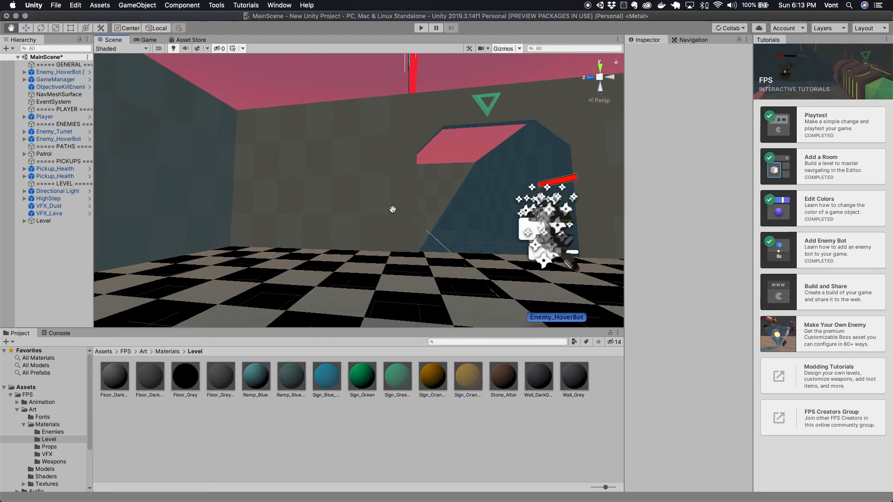
scroll(392, 209, "down", 3)
left_click_drag(467, 227, 431, 251)
scroll(454, 231, "down", 5)
scroll(431, 251, "up", 10)
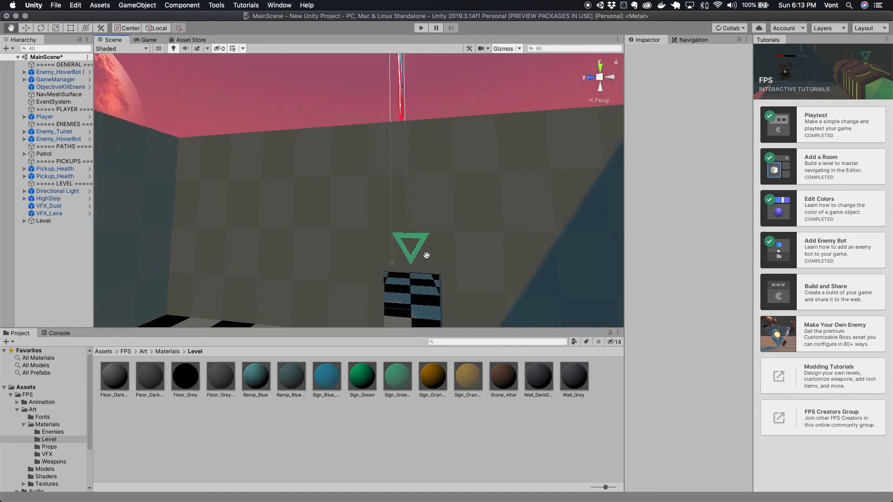
scroll(426, 255, "up", 8)
scroll(423, 255, "down", 10)
scroll(423, 254, "up", 3)
left_click_drag(265, 301, 281, 292)
left_click_drag(359, 274, 344, 260, "alt")
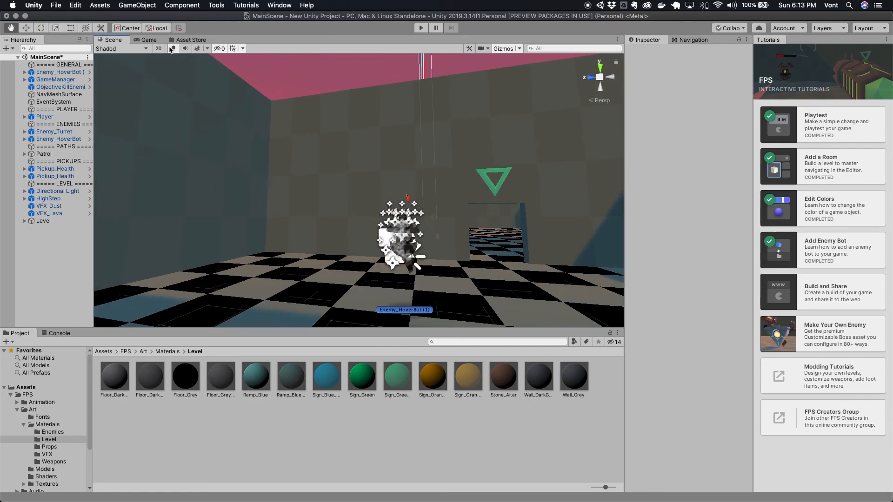
Playtest the new bot's room by shooting down the added hover bot and checking the approach to the doorway
left_click(420, 29)
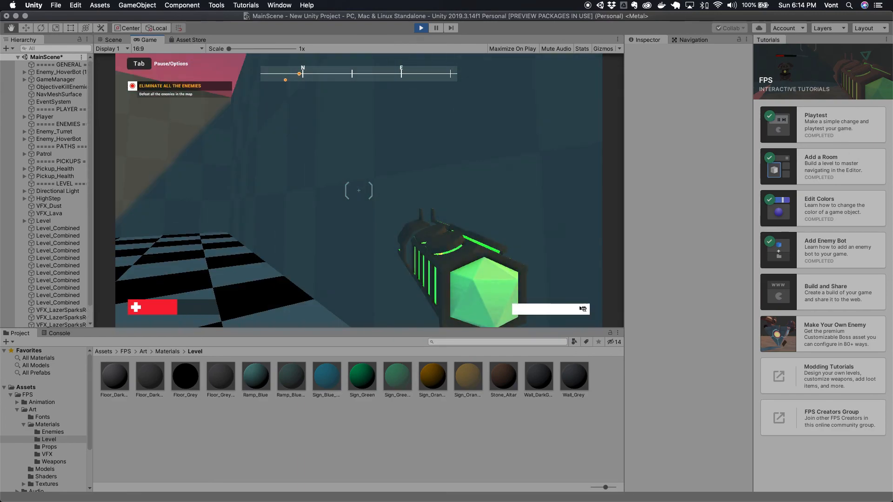
left_click(359, 191)
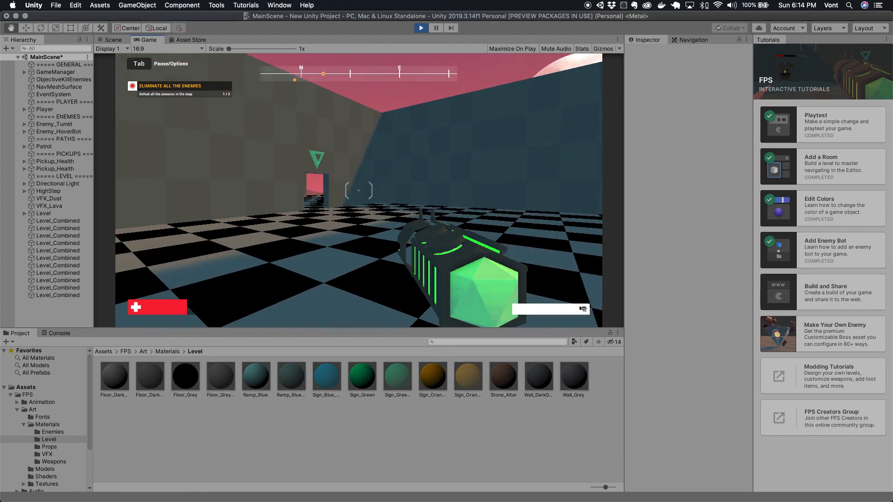
key("w")
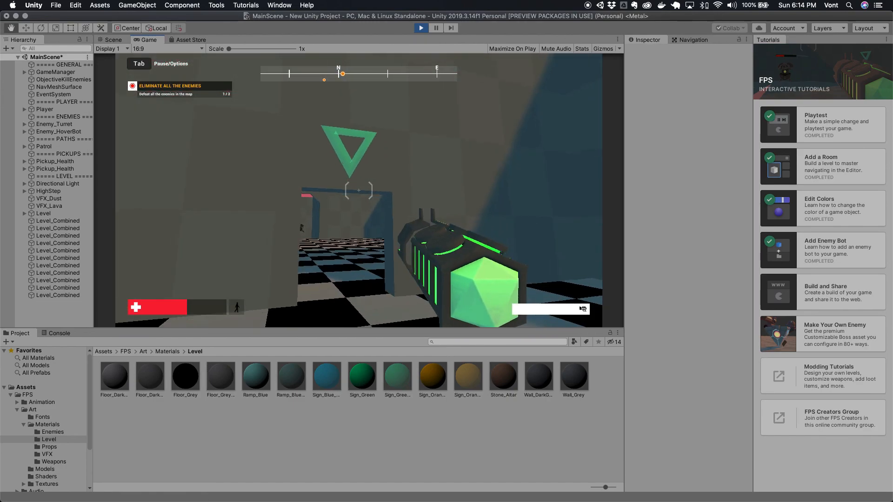
key("s")
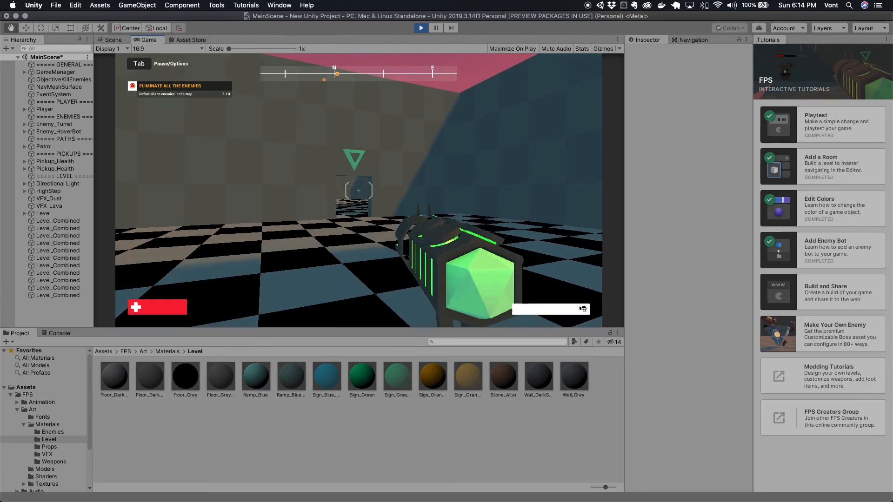
Advance through the doorway and shoot down the original Enemy_HoverBot in the adjoining room
key("w")
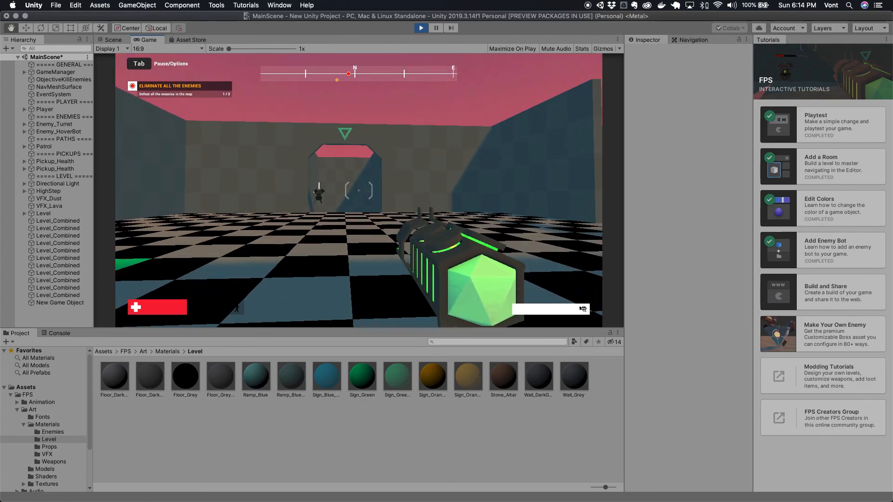
key("w")
left_click(359, 191)
left_click(359, 191)
key("w")
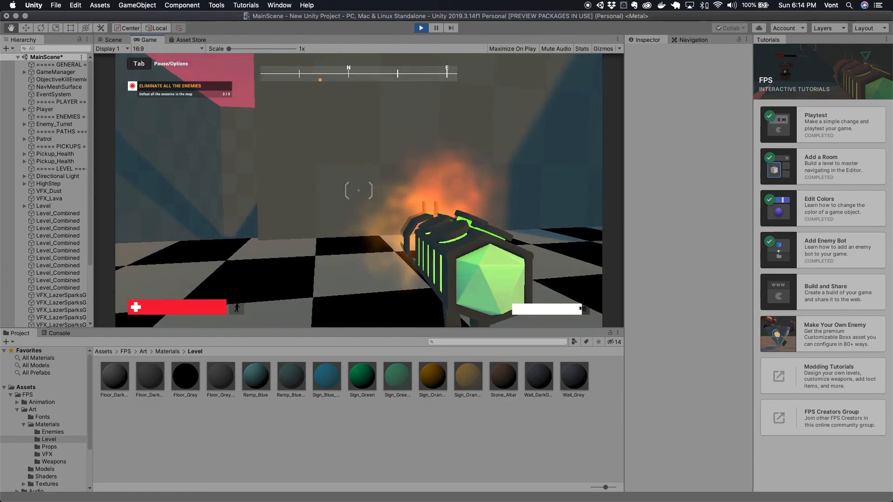
Walk on to the blue ramp and release the cursor from the running game back to the editor
key("w")
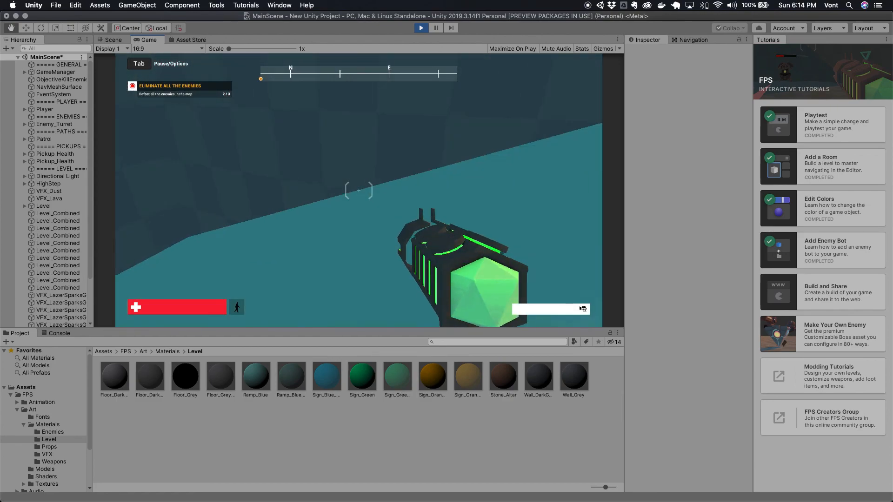
key("Escape")
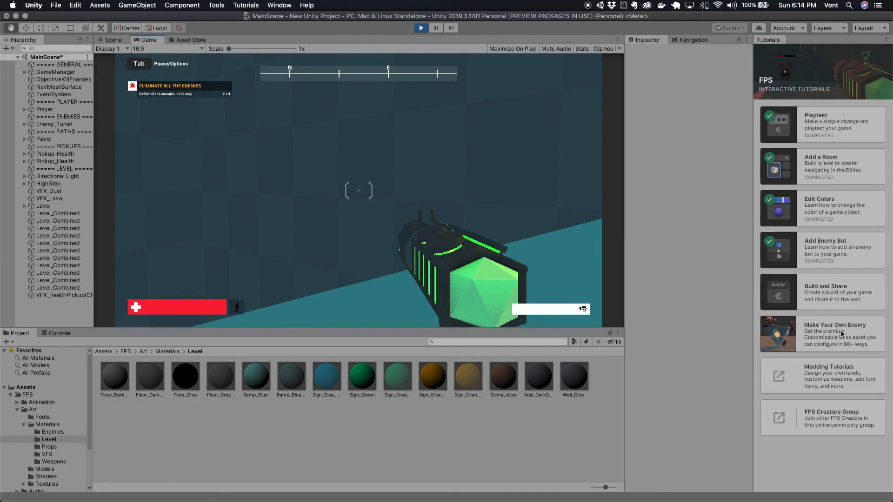
left_click(858, 349)
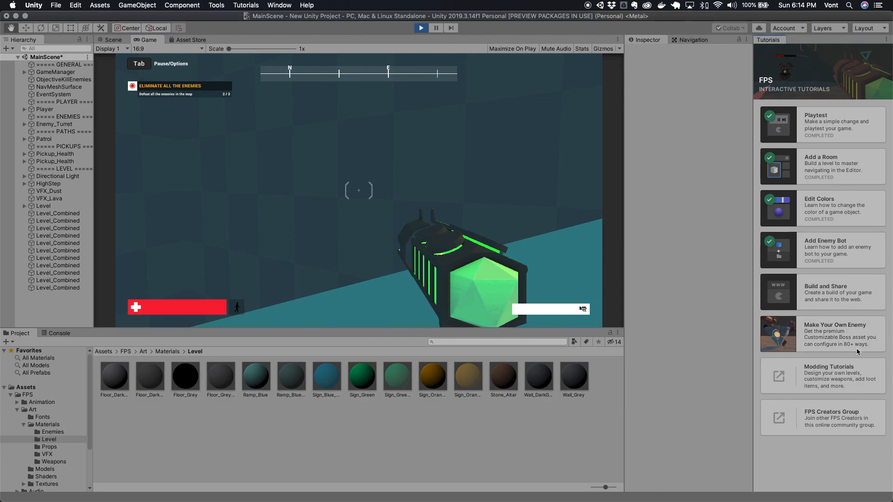